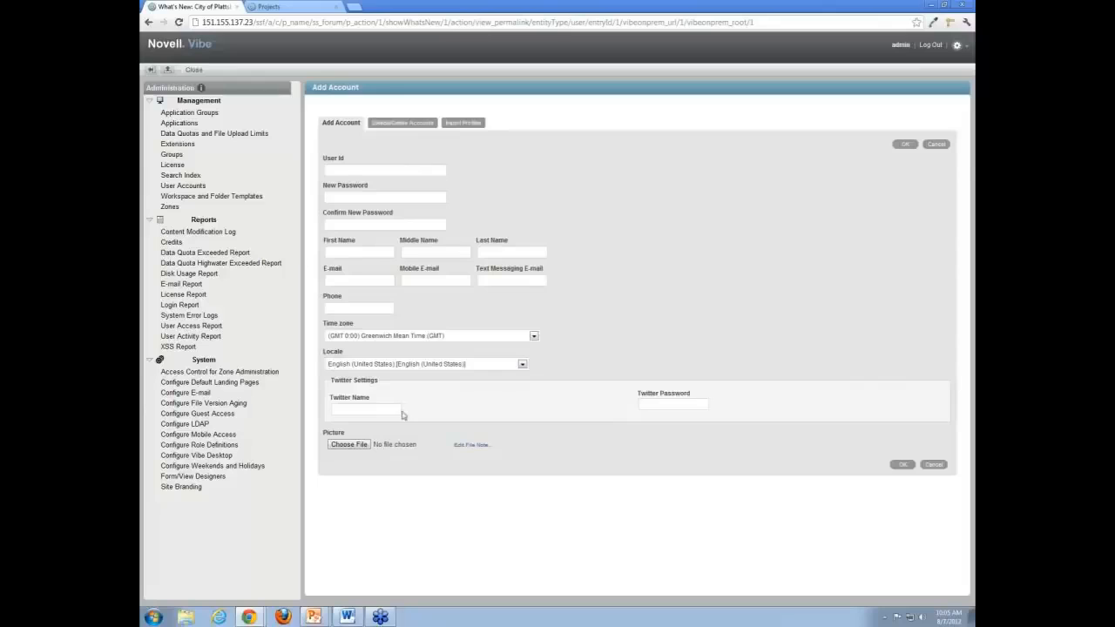
- Go through the Disable/Delete Accounts tab to the Import Profiles tab
{"action": "left_click", "coordinate": [422, 126]}
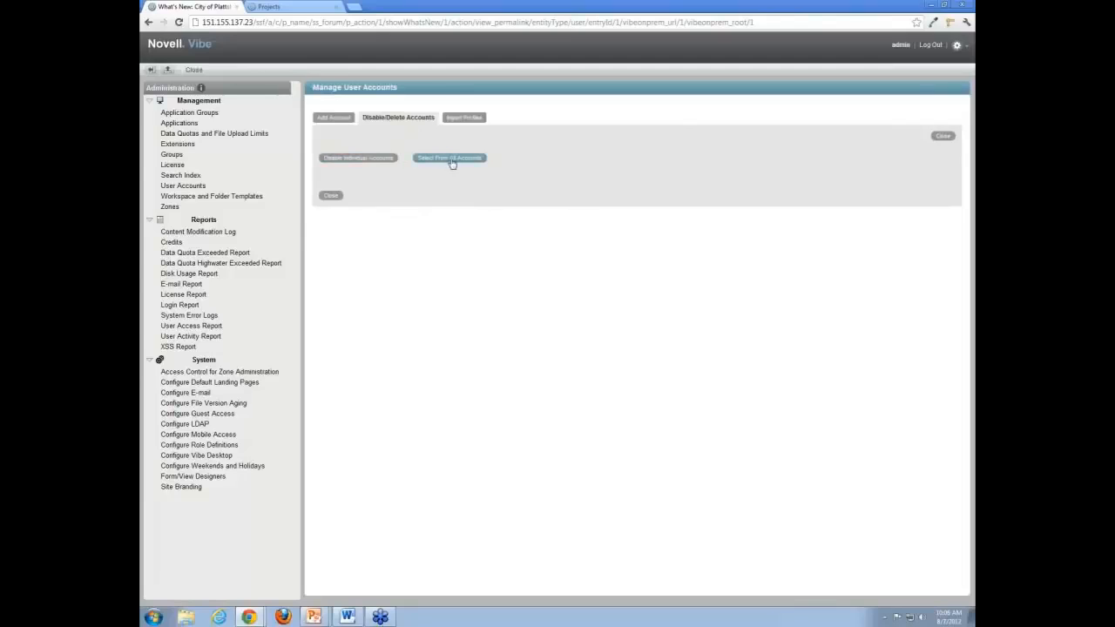
{"action": "left_click", "coordinate": [462, 119]}
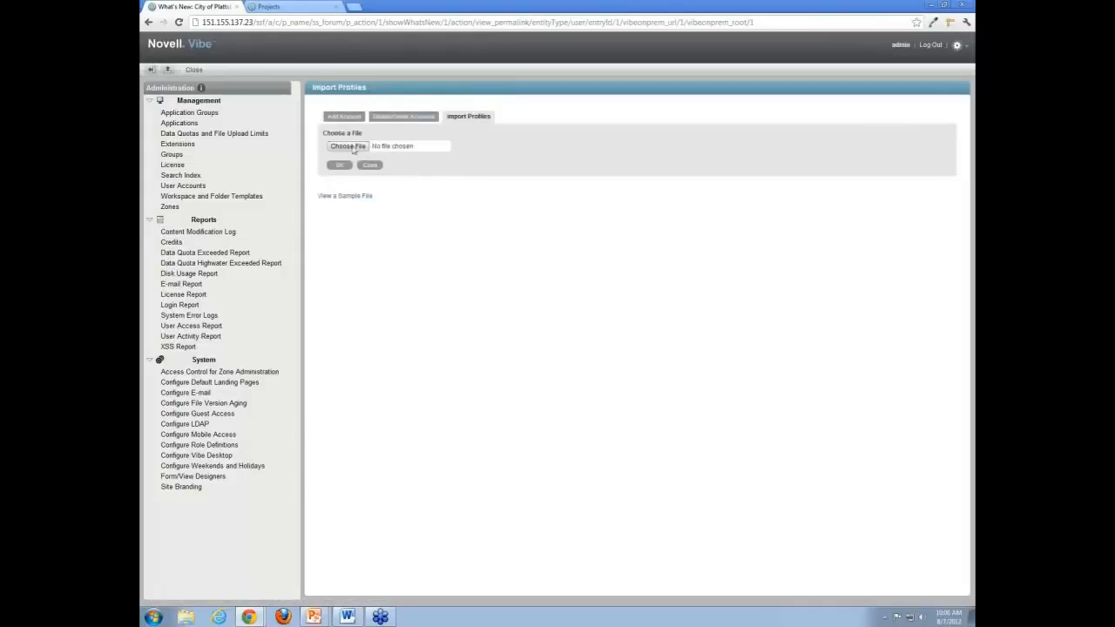
- Open the sample_users.txt profile file in a new tab, then return to the Import Profiles page
{"action": "left_click", "coordinate": [361, 197]}
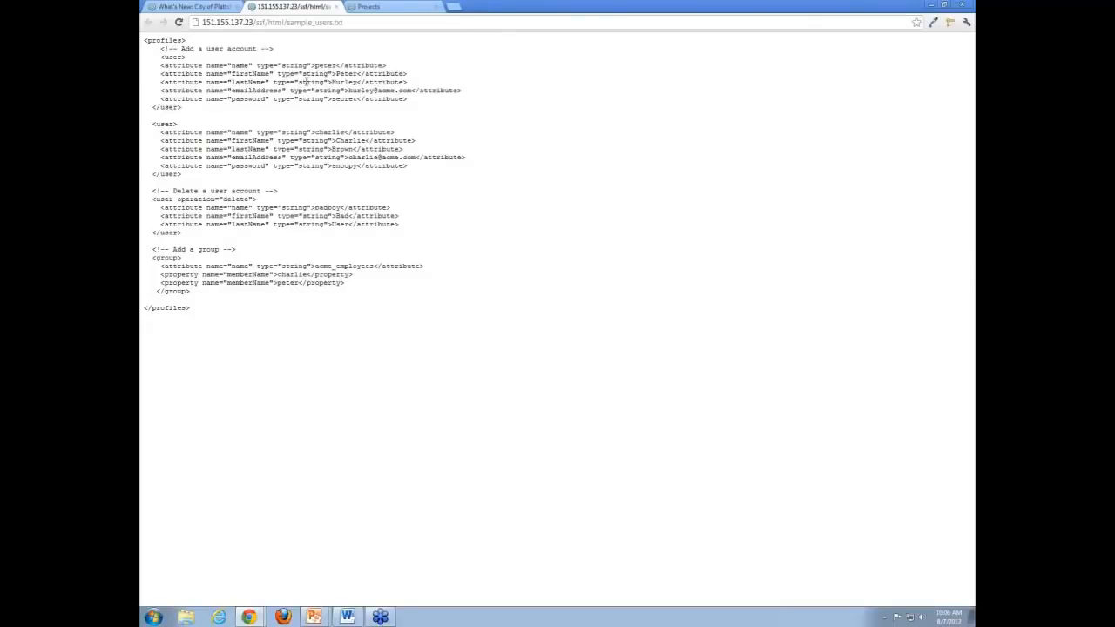
{"action": "left_click_drag", "start_coordinate": [321, 65], "coordinate": [355, 75]}
{"action": "left_click", "coordinate": [346, 81]}
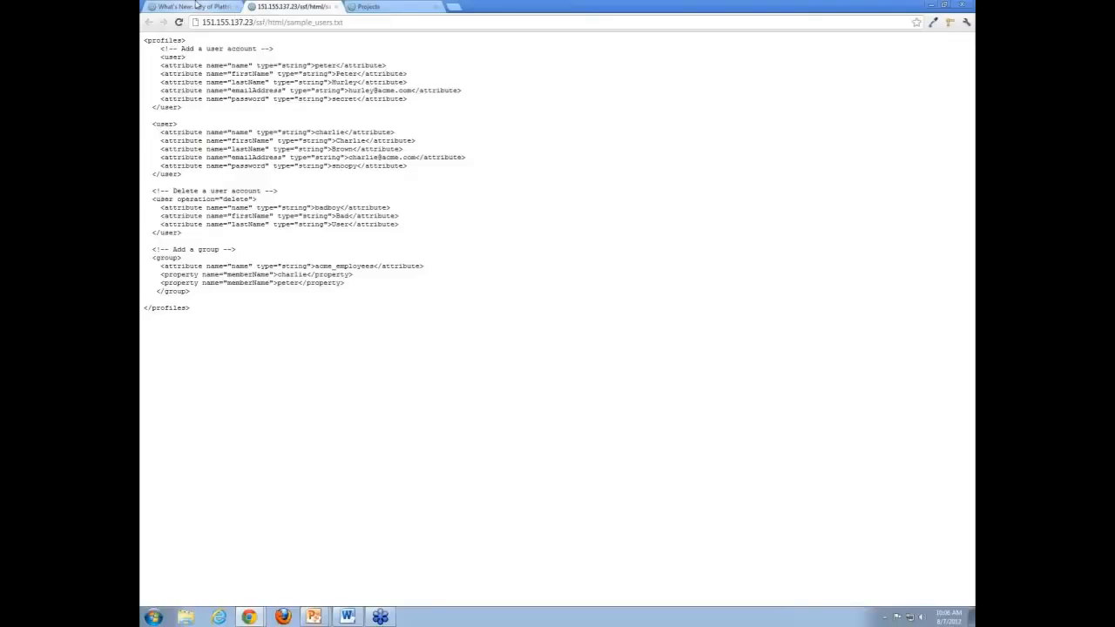
{"action": "left_click", "coordinate": [197, 6]}
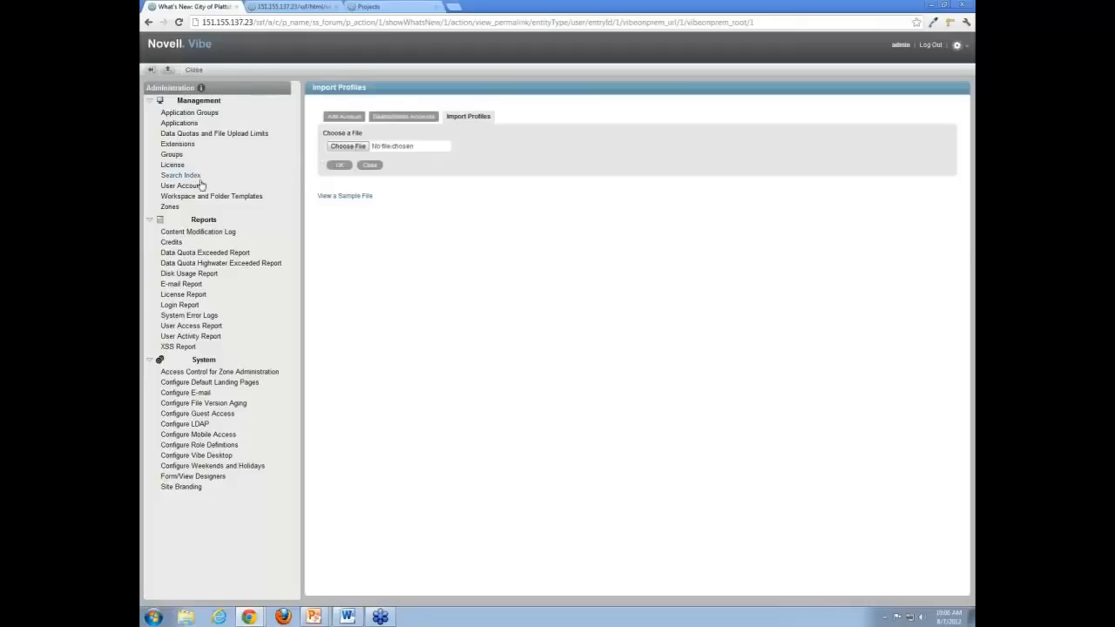
- Add a new group from the Groups list, set its membership to dynamic, and try editing the membership rules
{"action": "left_click", "coordinate": [171, 155]}
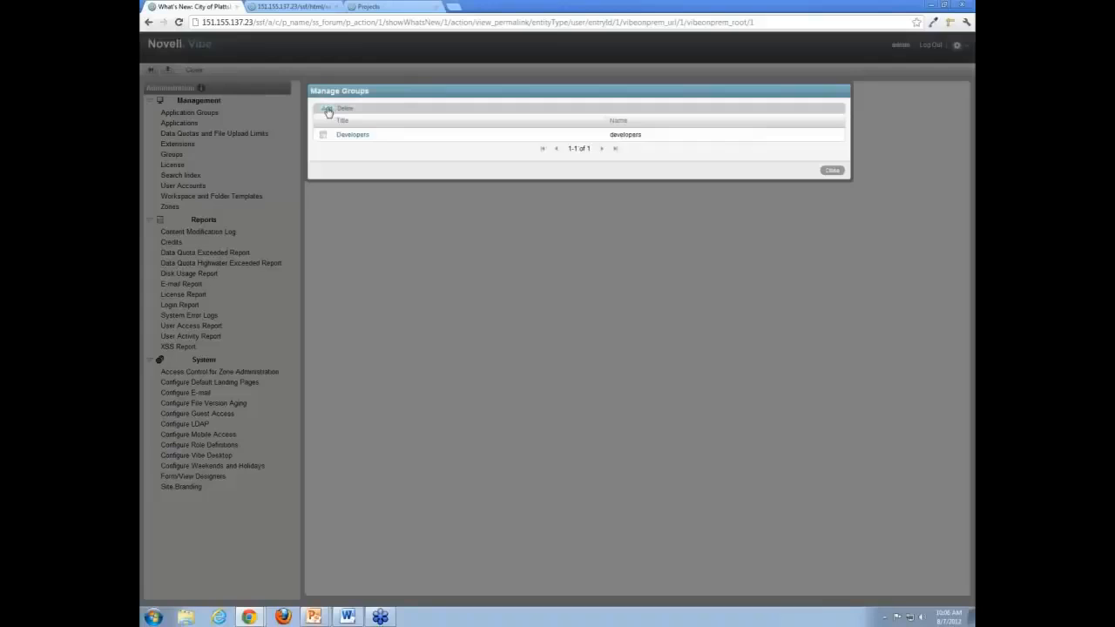
{"action": "left_click", "coordinate": [328, 109]}
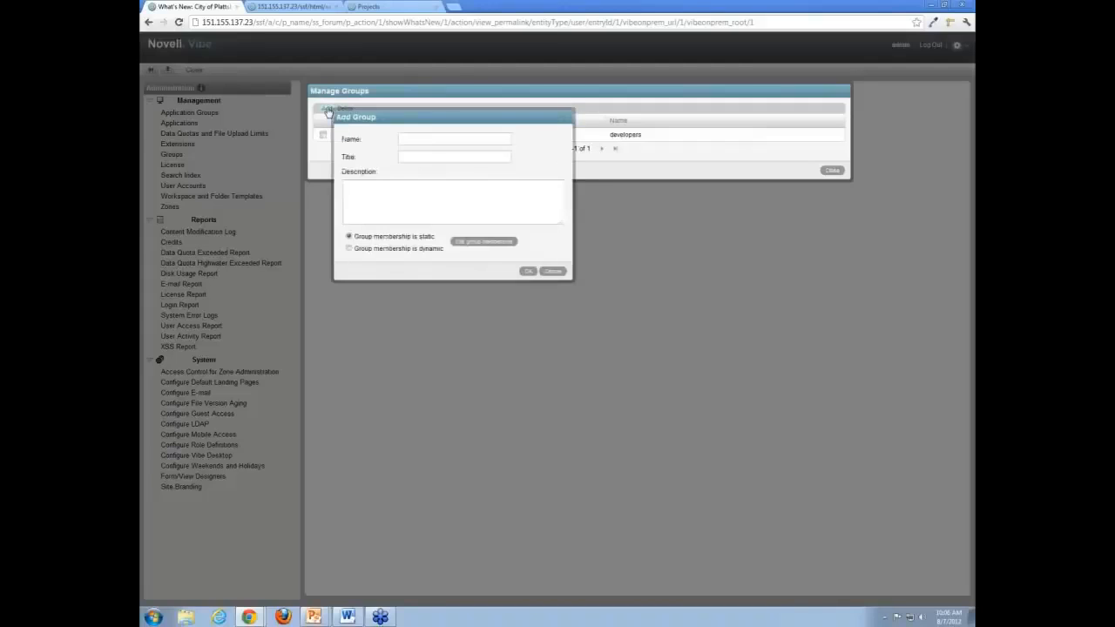
{"action": "left_click", "coordinate": [411, 155]}
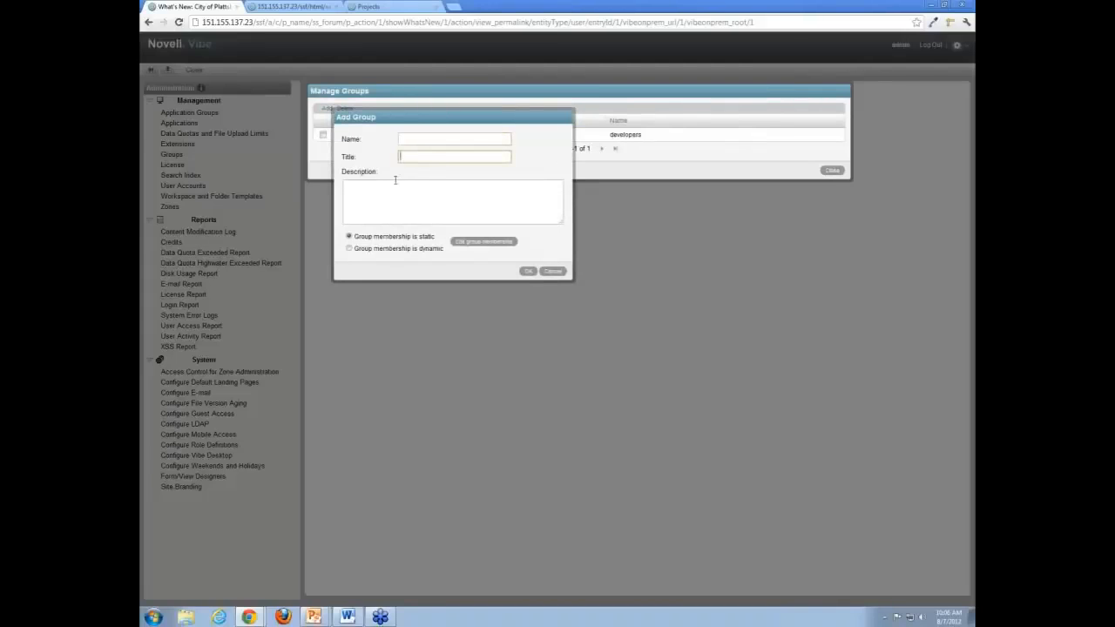
{"action": "left_click", "coordinate": [396, 190]}
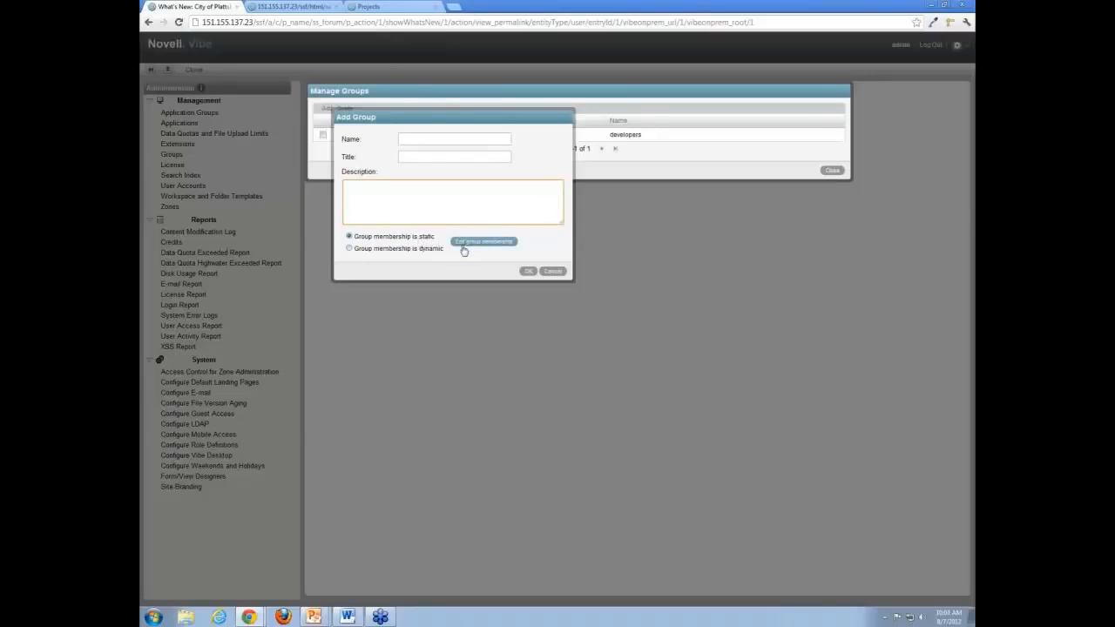
{"action": "left_click", "coordinate": [350, 249]}
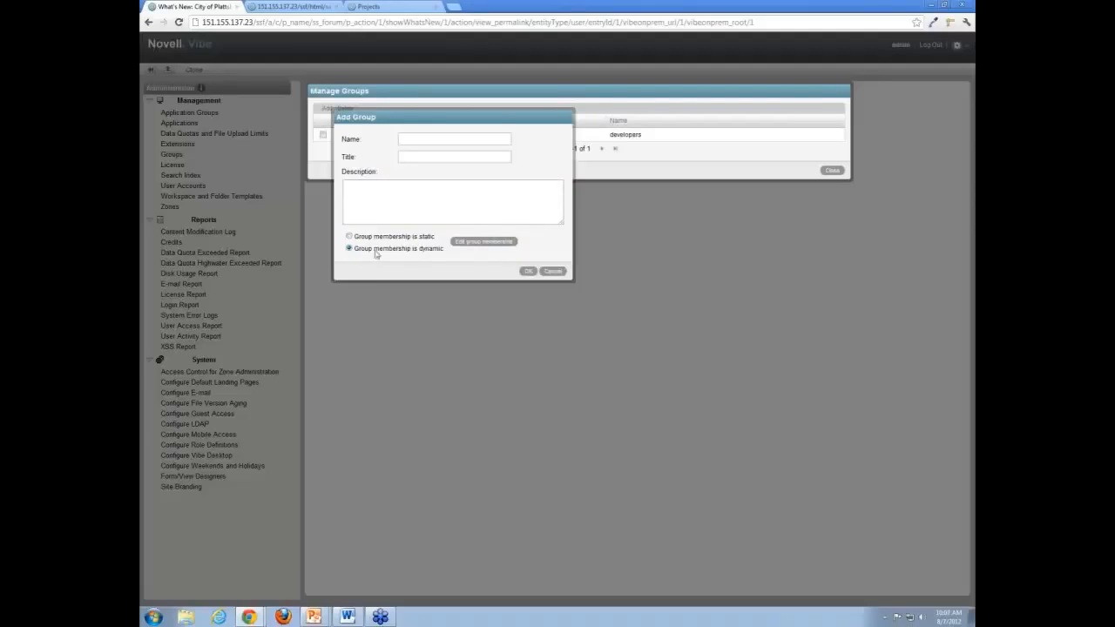
{"action": "left_click", "coordinate": [475, 242]}
- Dismiss the LDAP configuration warning and clear the text in the LDAP filter box
{"action": "left_click", "coordinate": [480, 243]}
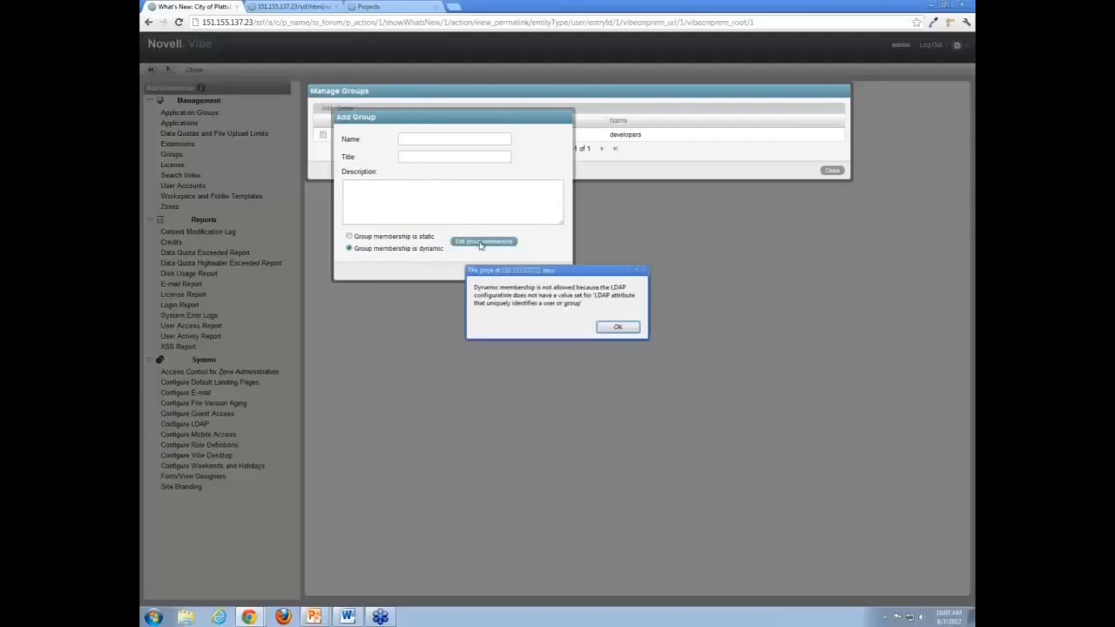
{"action": "left_click", "coordinate": [617, 327]}
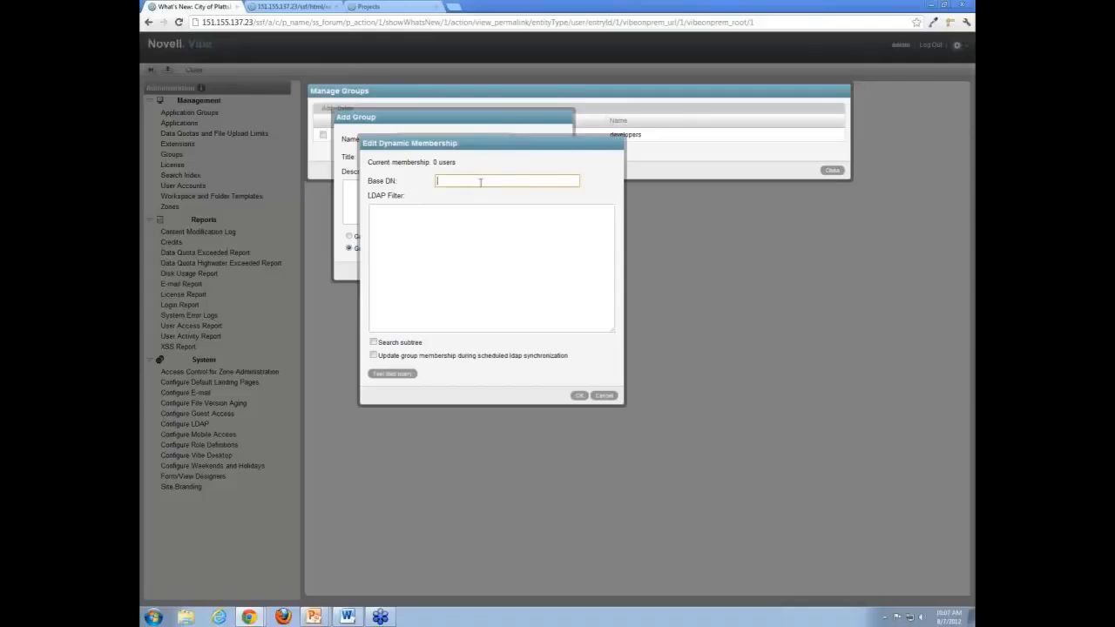
{"action": "left_click", "coordinate": [449, 251]}
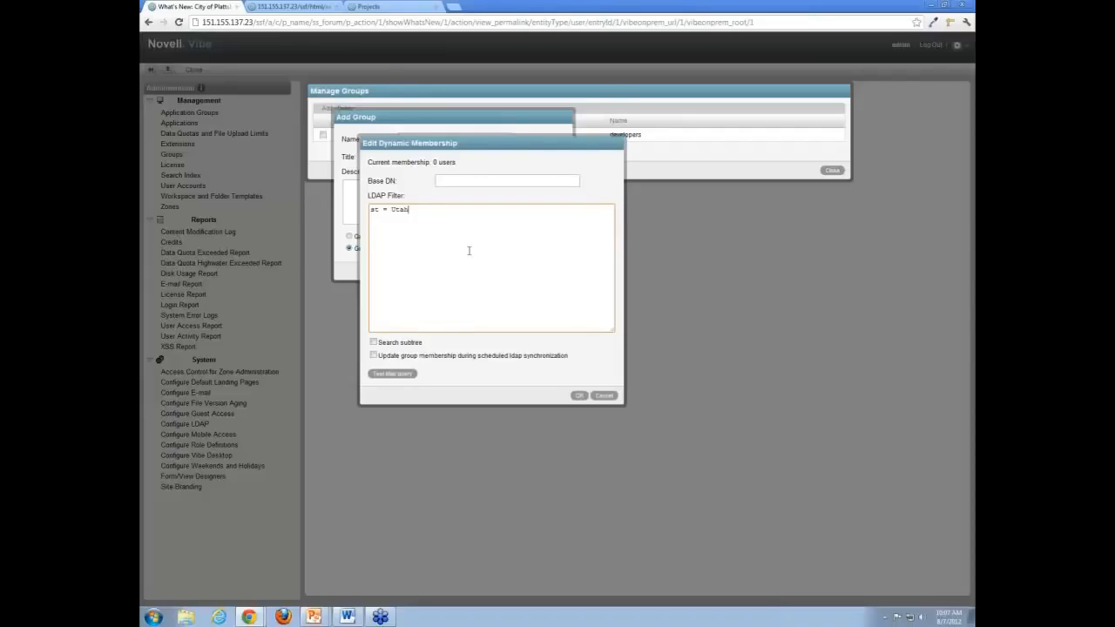
{"action": "left_click_drag", "start_coordinate": [413, 209], "coordinate": [336, 218]}
{"action": "key", "text": "Delete"}
- Toggle subtree search on and off, disable updates during scheduled LDAP sync, then cancel both dialogs
{"action": "left_click", "coordinate": [374, 342]}
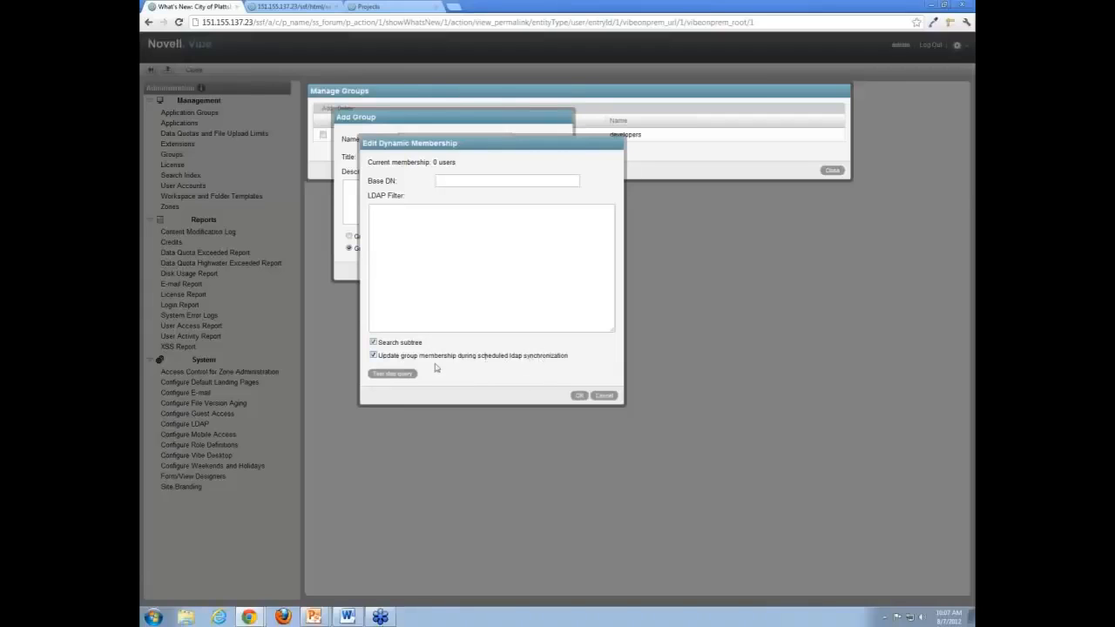
{"action": "left_click", "coordinate": [374, 344]}
{"action": "left_click", "coordinate": [374, 355]}
{"action": "left_click", "coordinate": [602, 396]}
{"action": "left_click", "coordinate": [555, 271]}
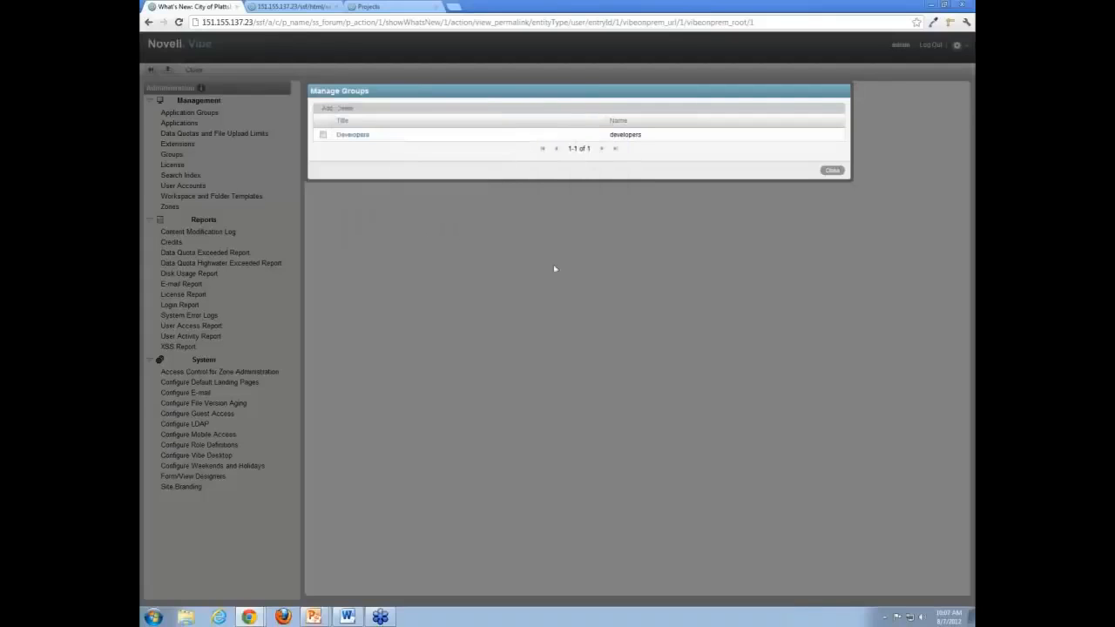
- View the Developers group's settings without changes, then close Manage Groups, reopening and closing it once more
{"action": "left_click", "coordinate": [323, 136]}
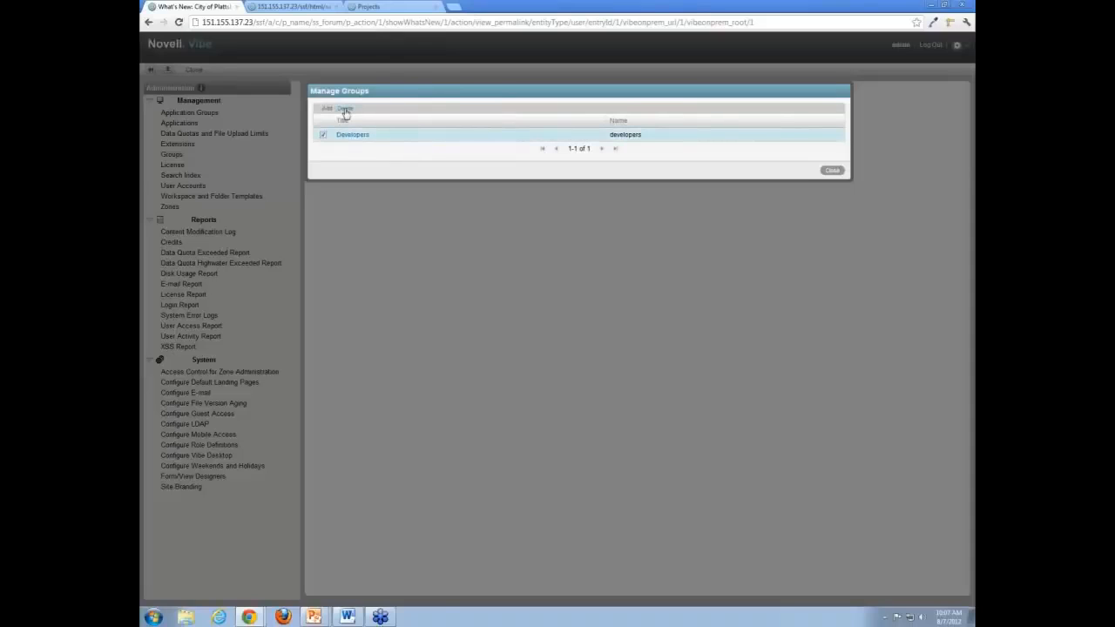
{"action": "left_click", "coordinate": [323, 136]}
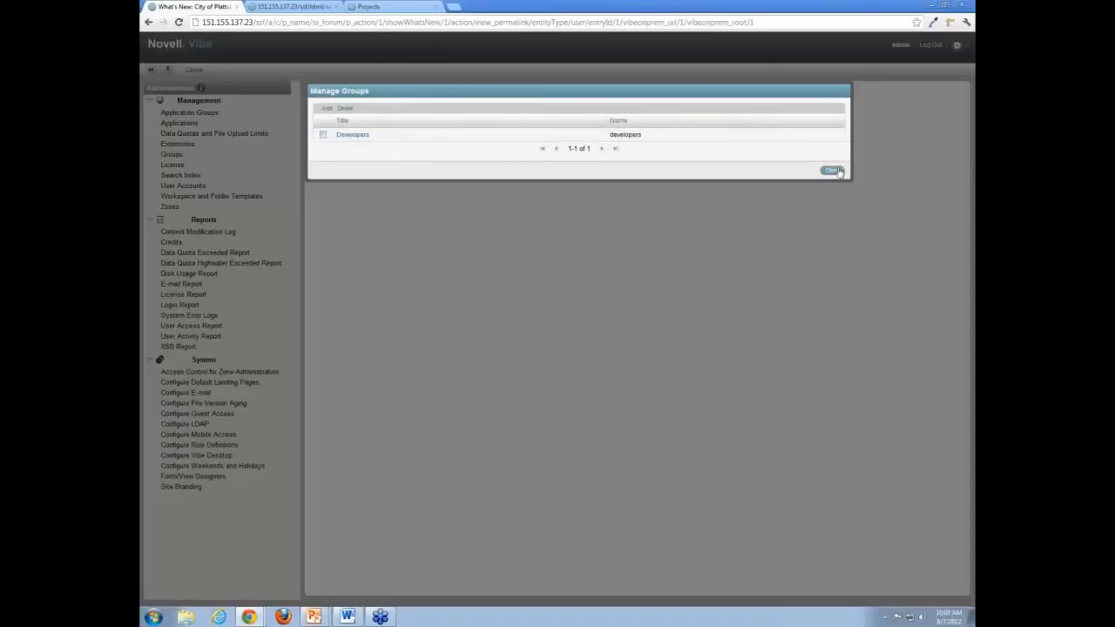
{"action": "left_click", "coordinate": [357, 137]}
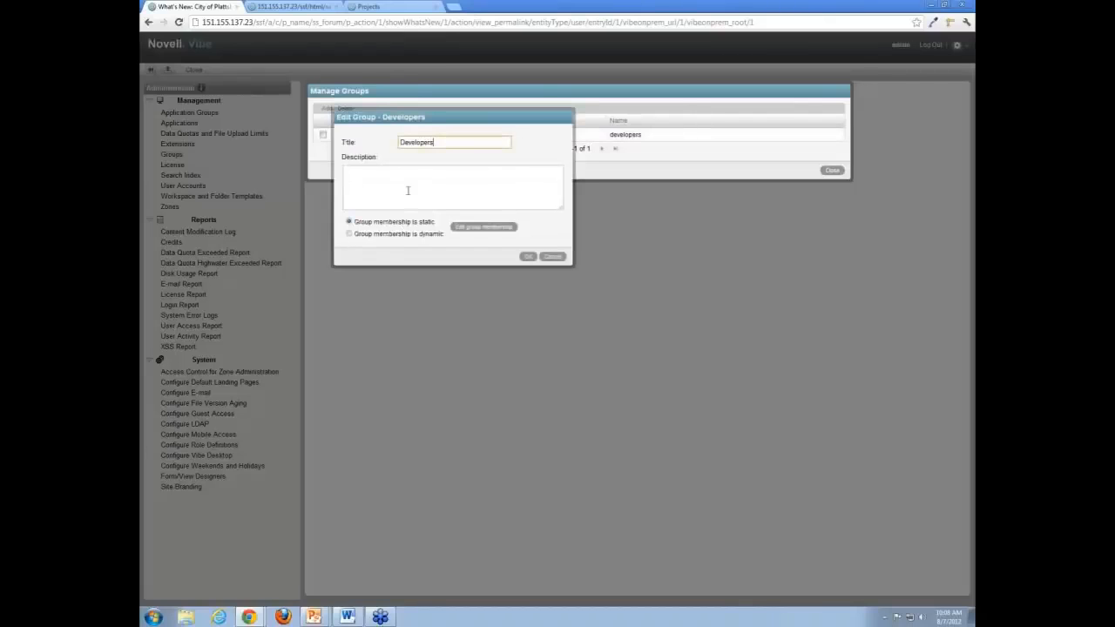
{"action": "left_click", "coordinate": [556, 257]}
{"action": "left_click", "coordinate": [832, 171]}
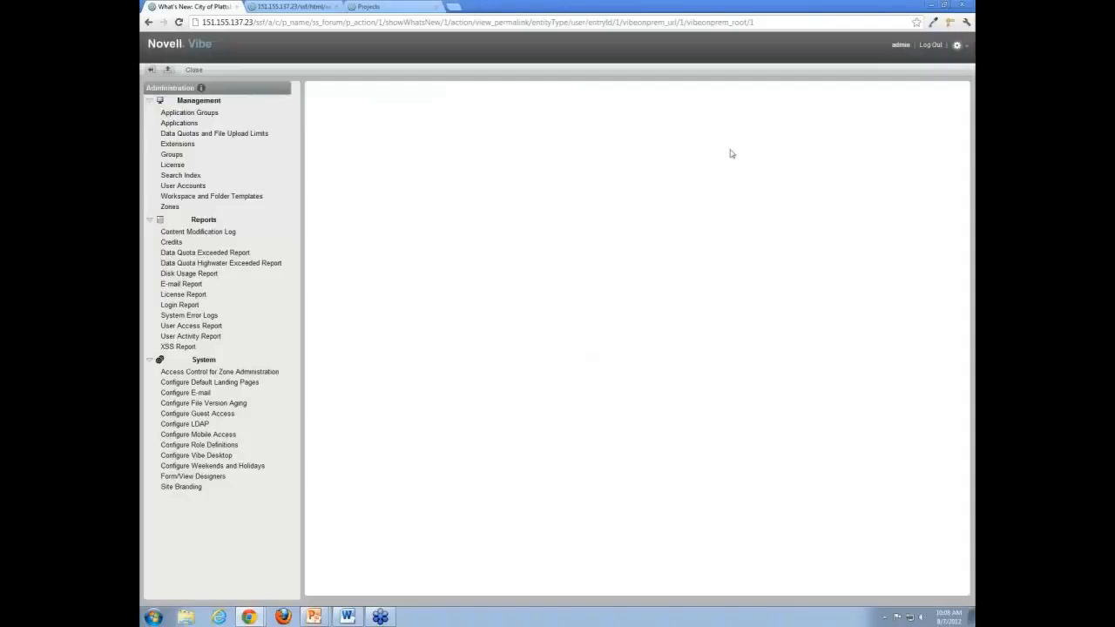
{"action": "left_click", "coordinate": [178, 157]}
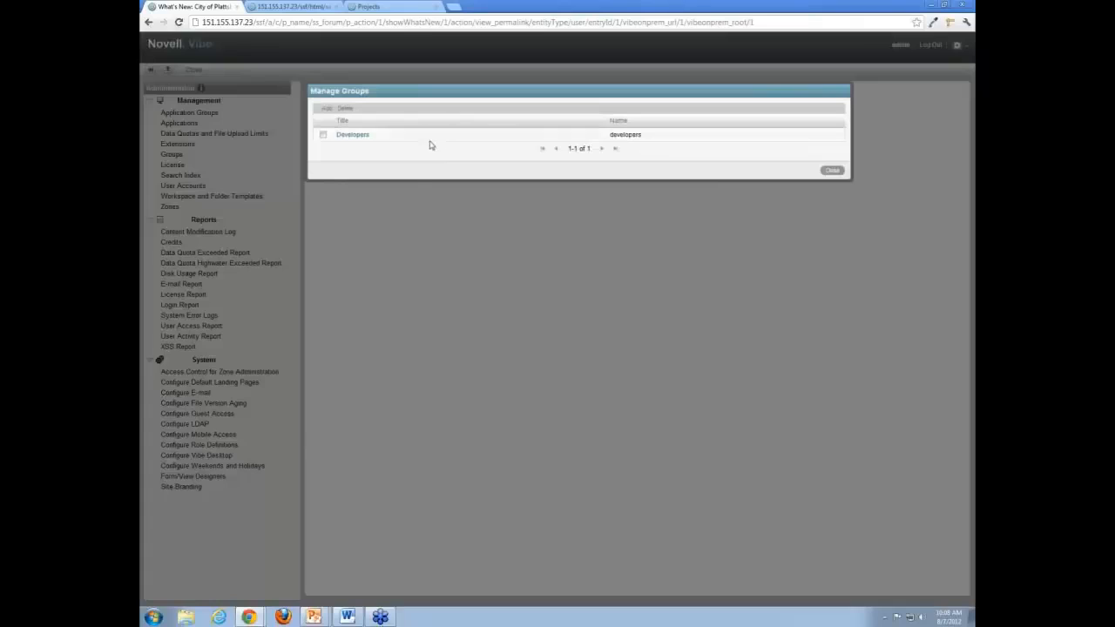
{"action": "left_click", "coordinate": [832, 171]}
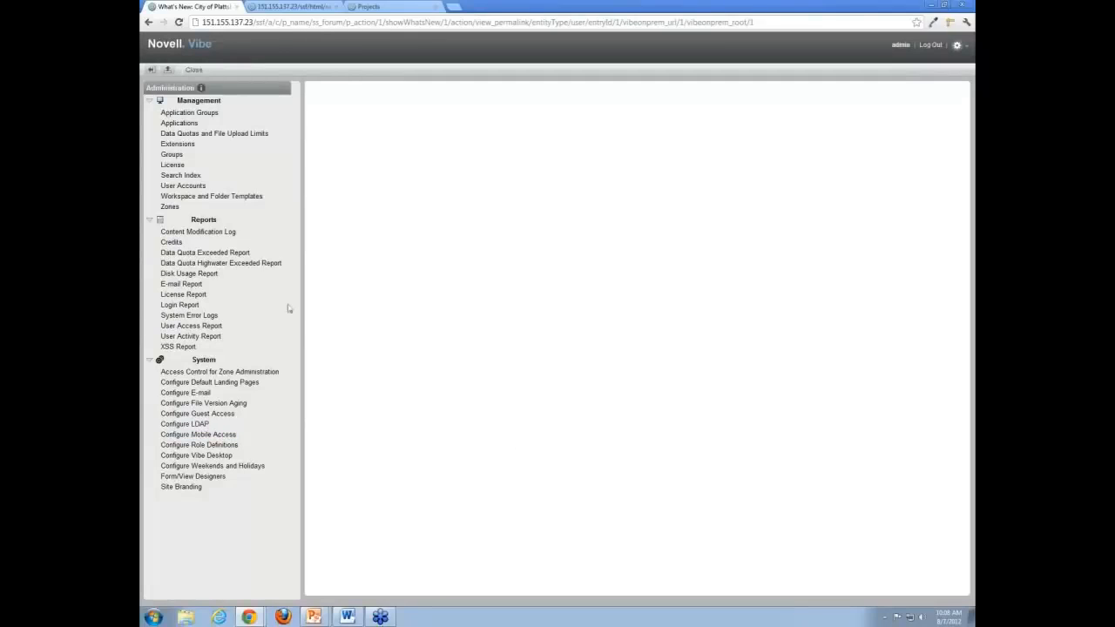
- Open Workspace and Folder Templates, start a New > Folder template, then cancel the empty form
{"action": "left_click", "coordinate": [245, 198]}
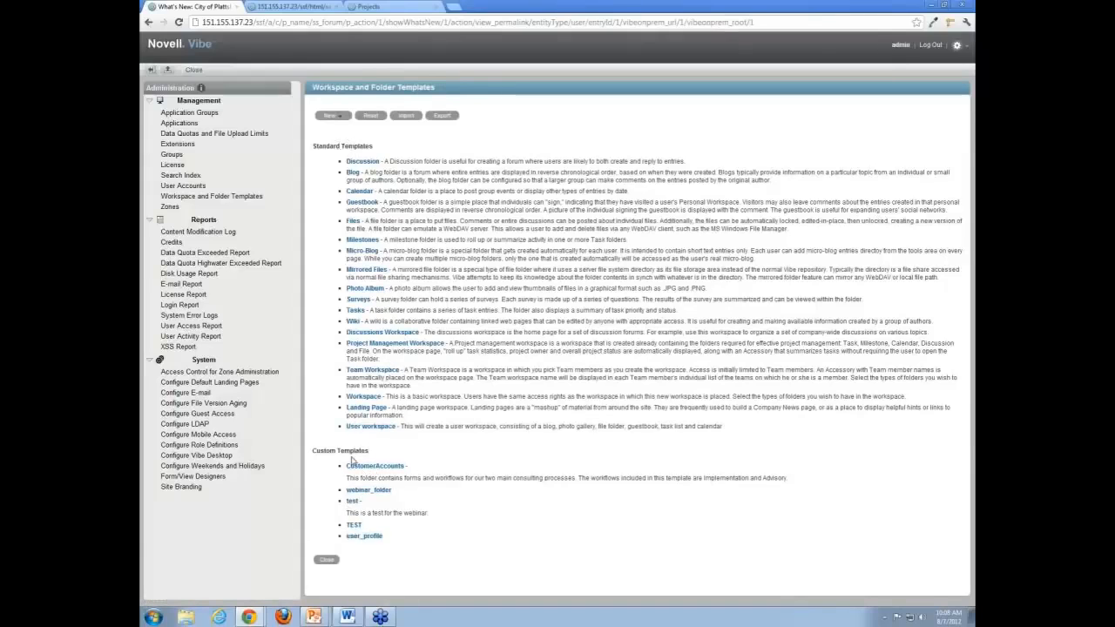
{"action": "left_click", "coordinate": [342, 117]}
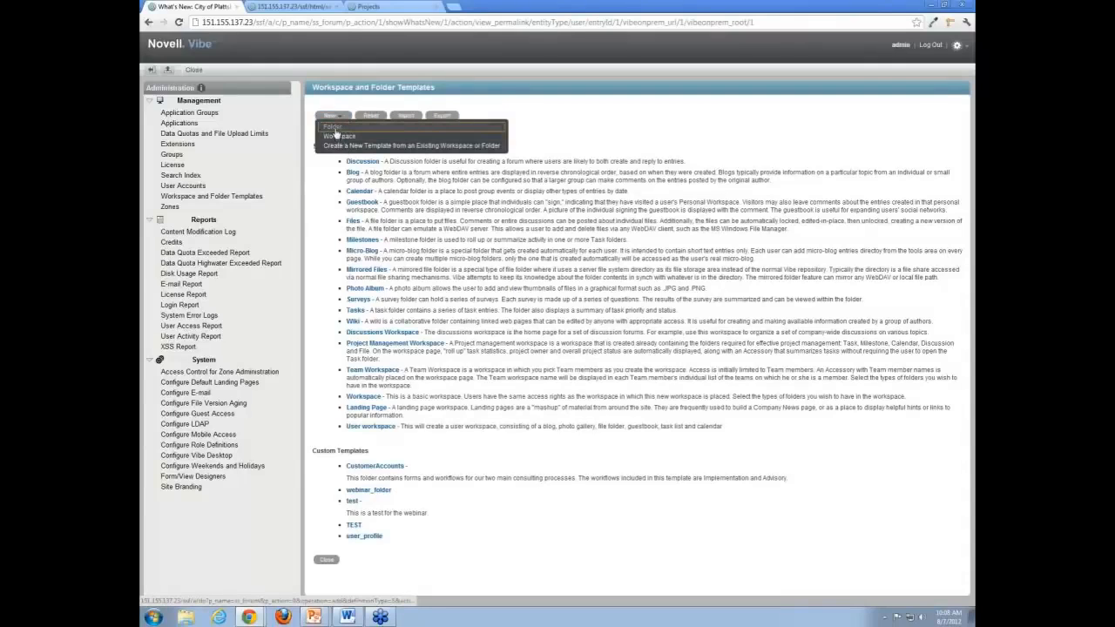
{"action": "left_click", "coordinate": [336, 131]}
{"action": "left_click", "coordinate": [364, 144]}
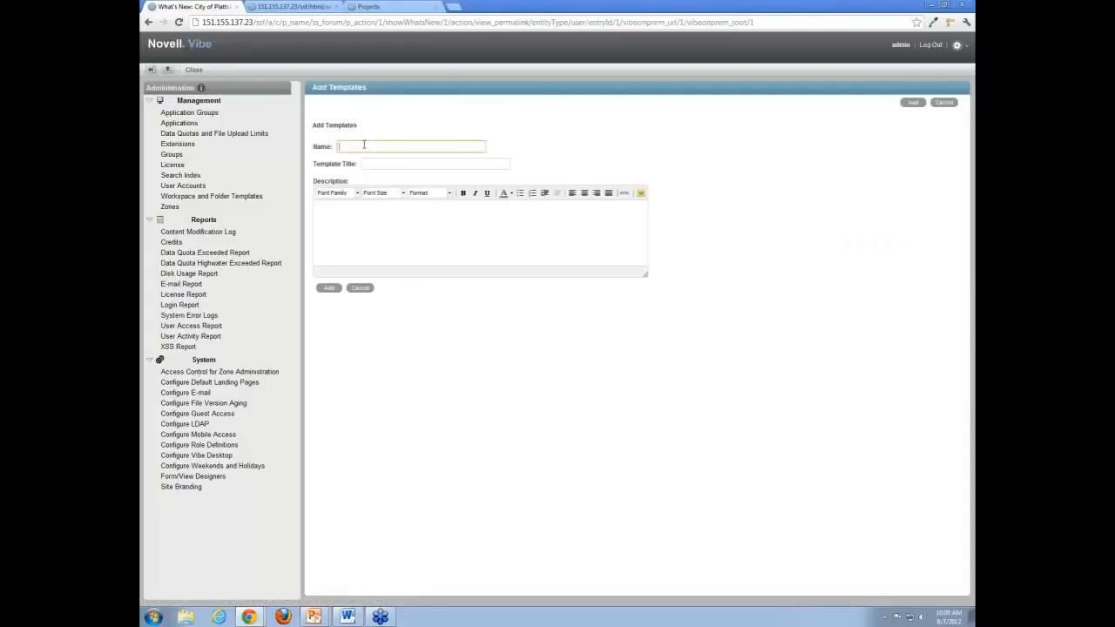
{"action": "left_click", "coordinate": [385, 163]}
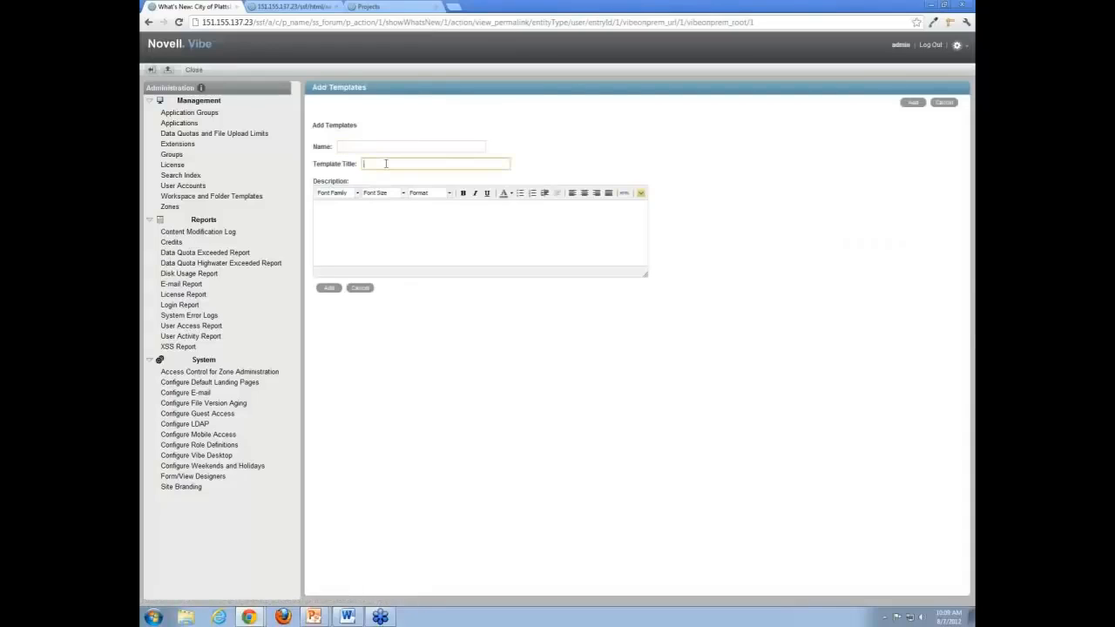
{"action": "left_click", "coordinate": [351, 261]}
{"action": "left_click", "coordinate": [360, 288]}
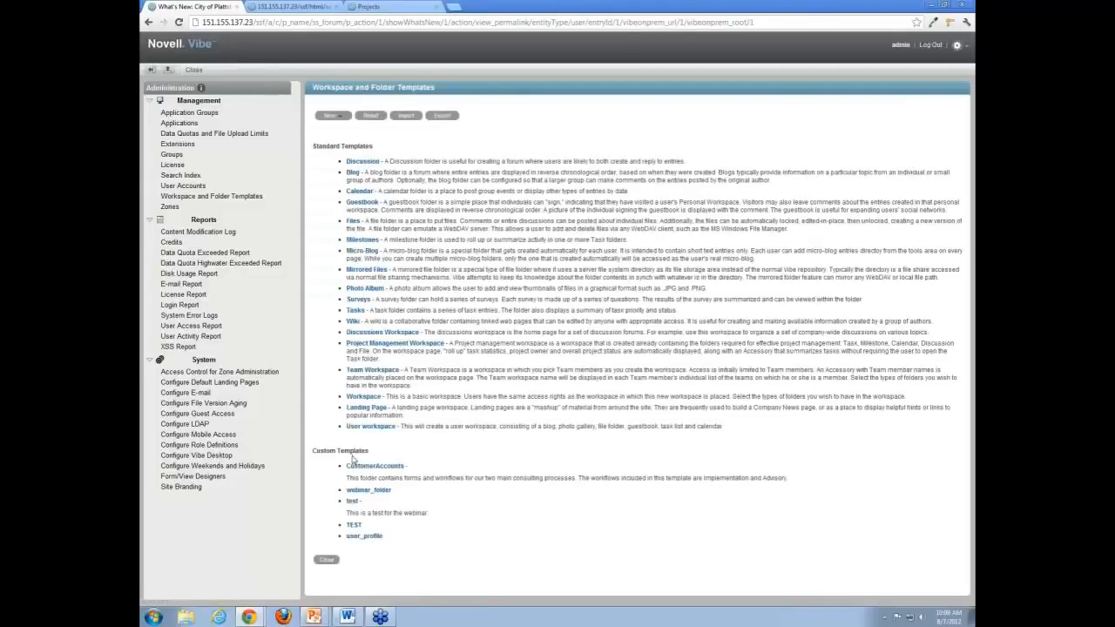
- Open the webinar_folder template, expand its subfolder tree, and choose Manage This Template > Add Folder Template
{"action": "left_click", "coordinate": [381, 494]}
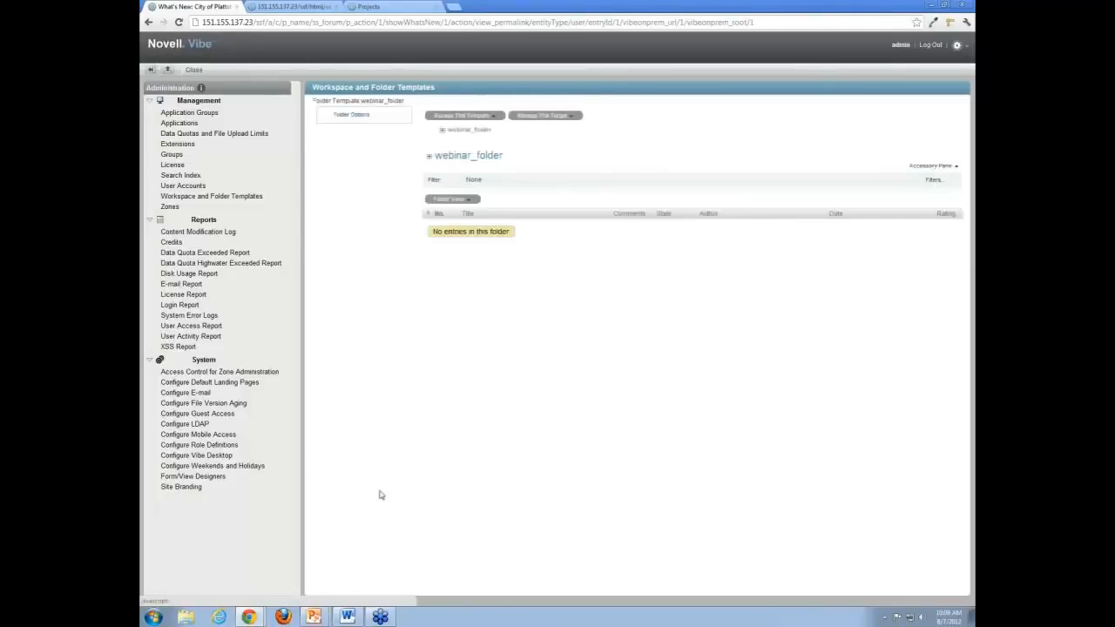
{"action": "left_click", "coordinate": [443, 132]}
{"action": "left_click", "coordinate": [443, 131]}
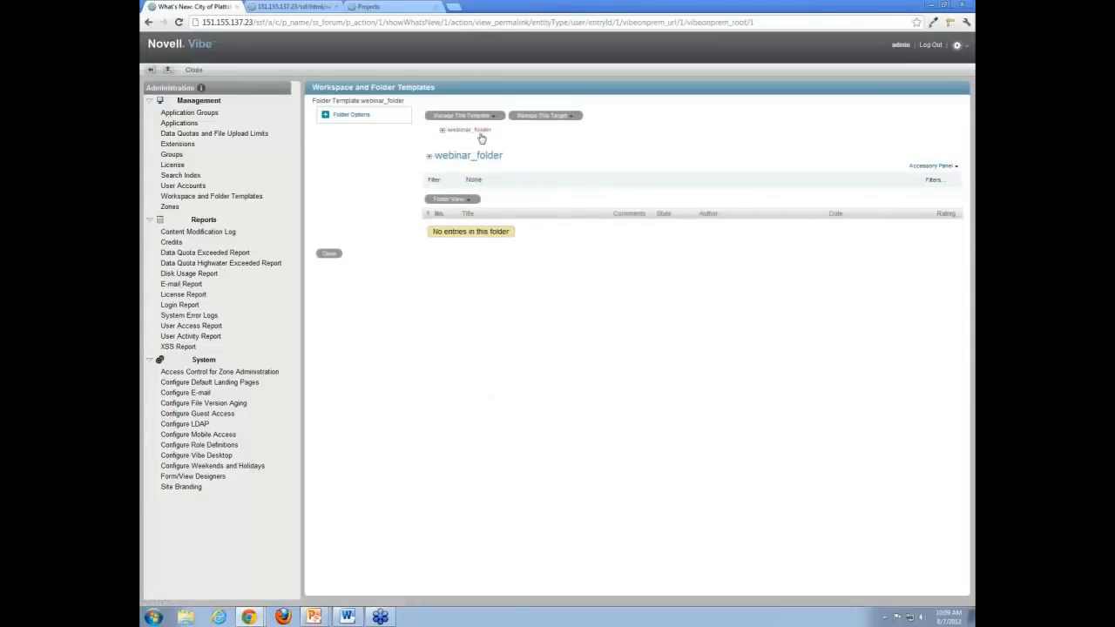
{"action": "left_click", "coordinate": [443, 132]}
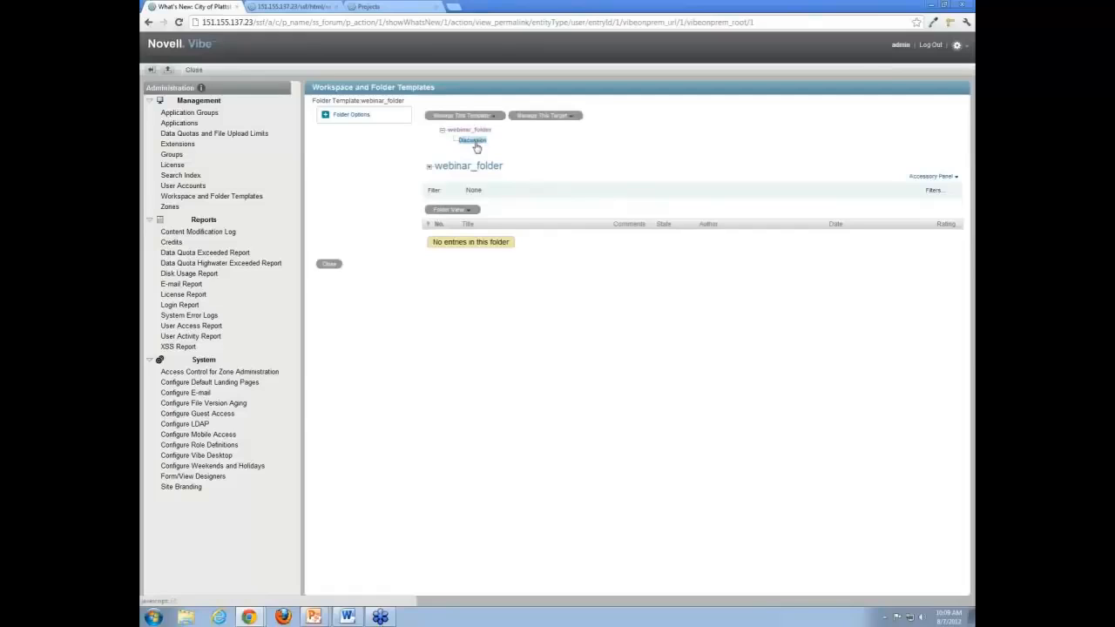
{"action": "left_click", "coordinate": [495, 116]}
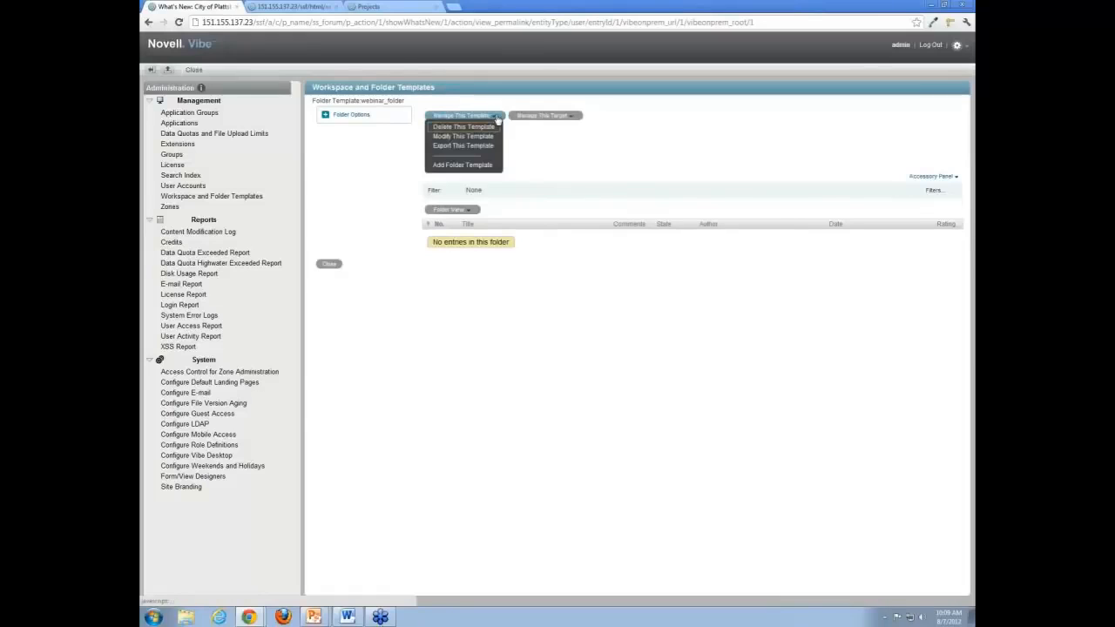
{"action": "left_click", "coordinate": [478, 169]}
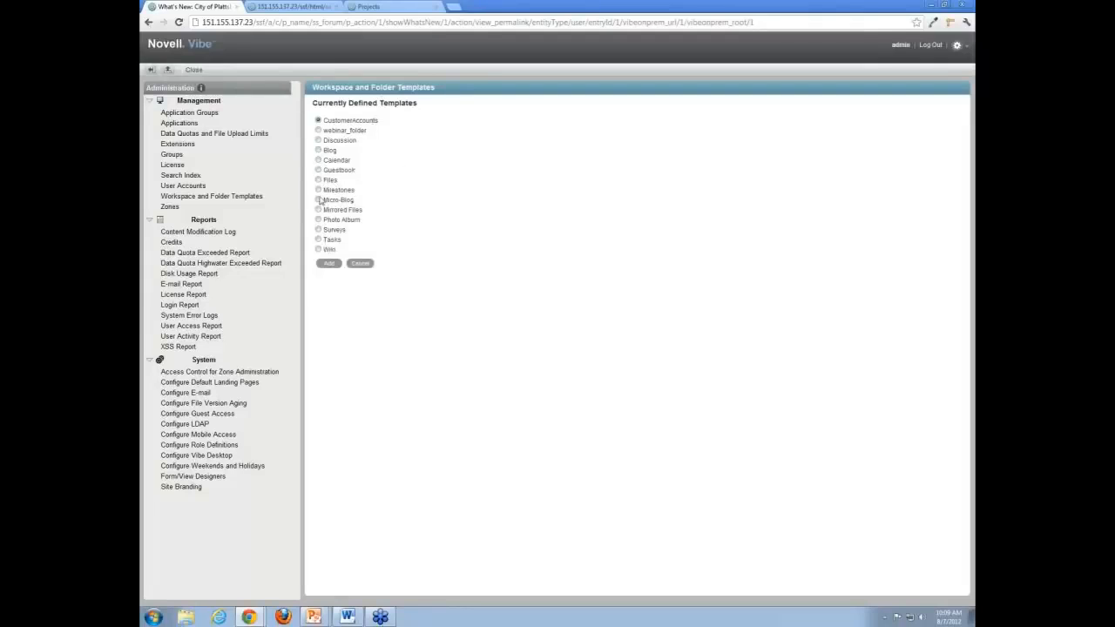
- Add a Blog folder under the webinar_folder template
{"action": "left_click", "coordinate": [319, 151]}
{"action": "left_click", "coordinate": [331, 263]}
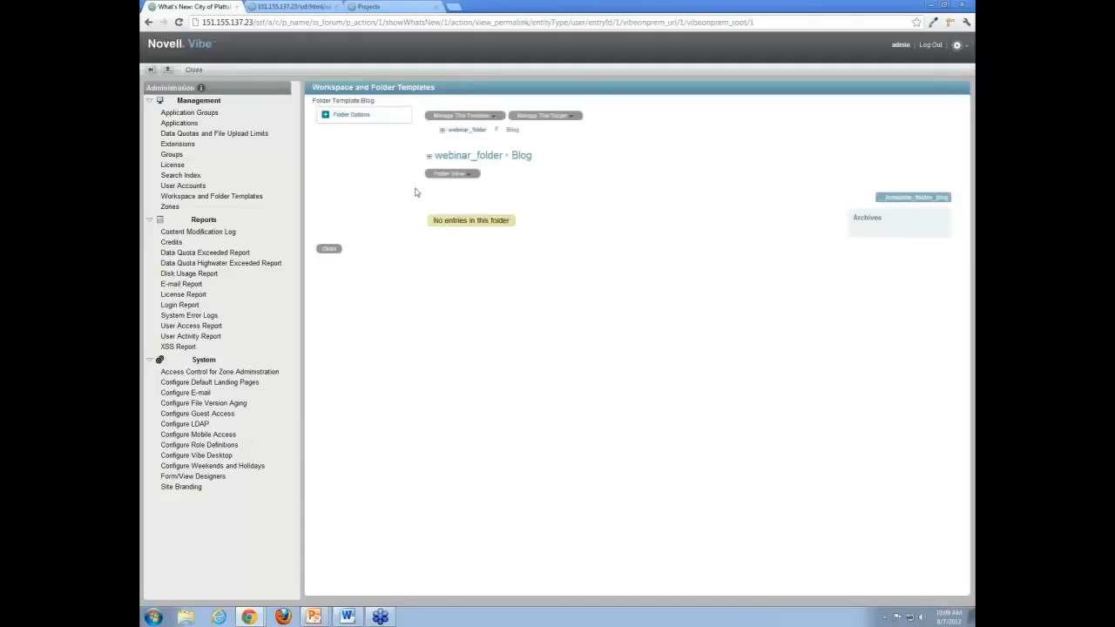
{"action": "left_click", "coordinate": [443, 130]}
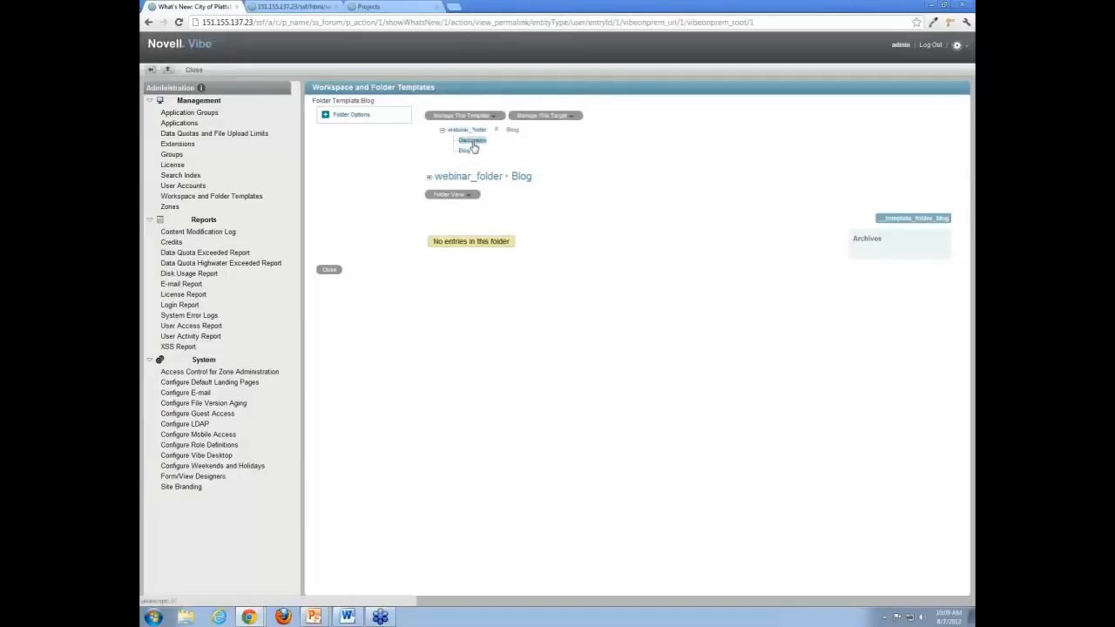
- Delete webinar_folder's Discussion subfolder template, then open the standard Files template
{"action": "left_click", "coordinate": [472, 142]}
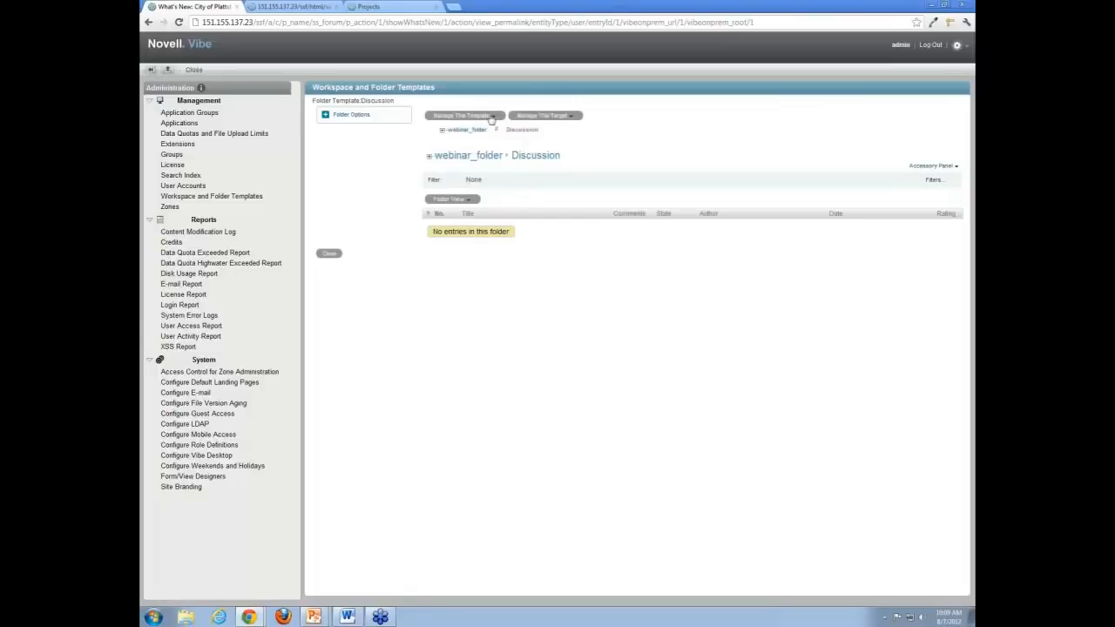
{"action": "left_click", "coordinate": [492, 117]}
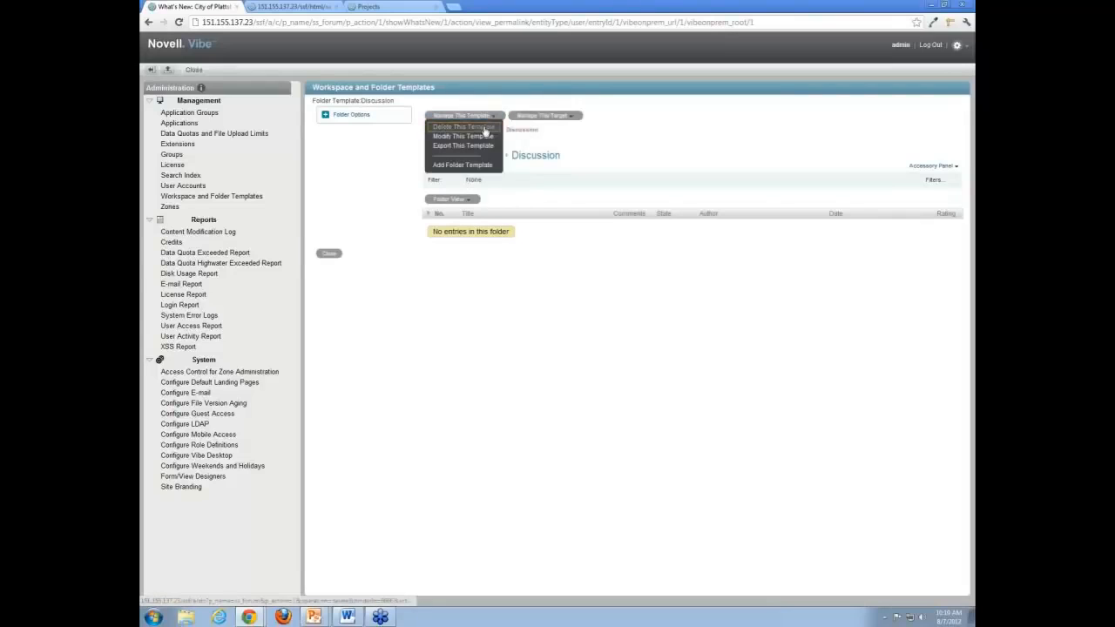
{"action": "left_click", "coordinate": [485, 130]}
{"action": "left_click", "coordinate": [567, 318]}
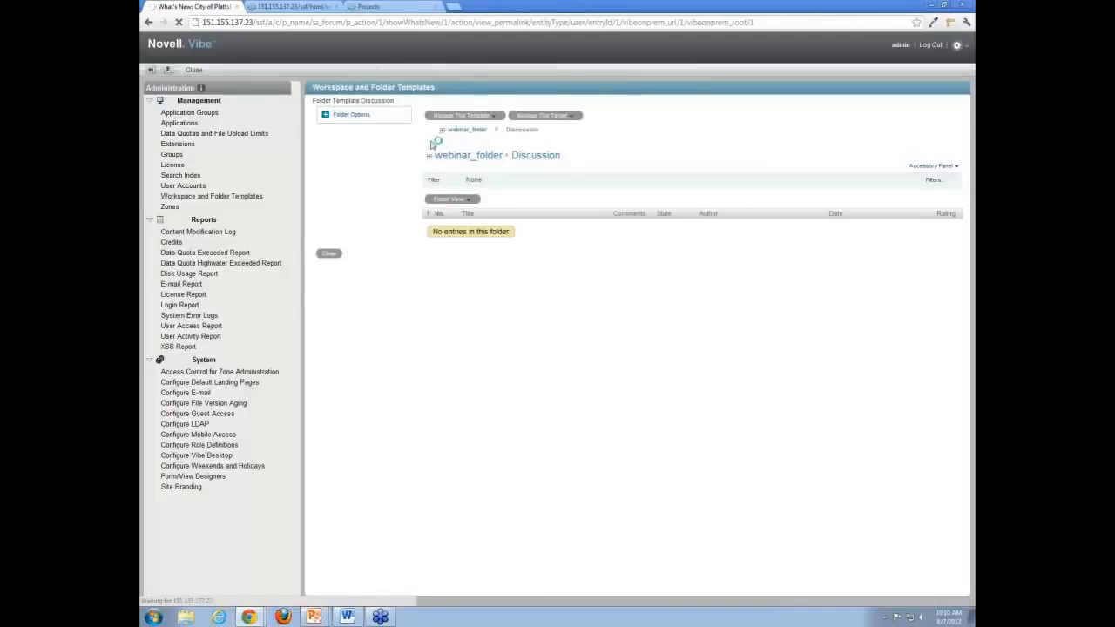
{"action": "left_click", "coordinate": [441, 129]}
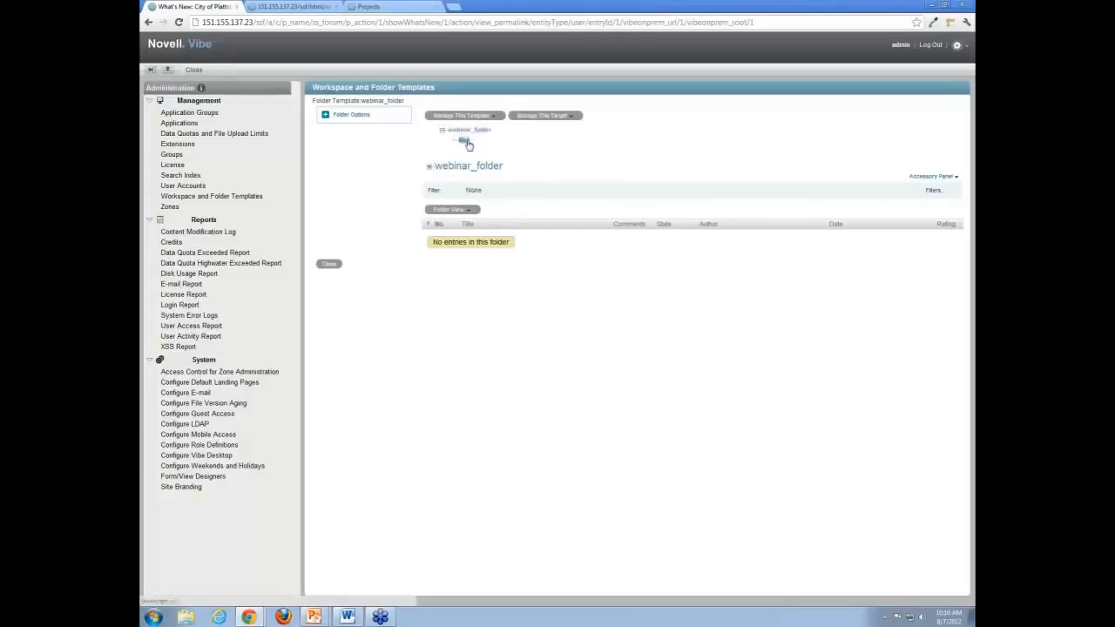
{"action": "left_click", "coordinate": [495, 119]}
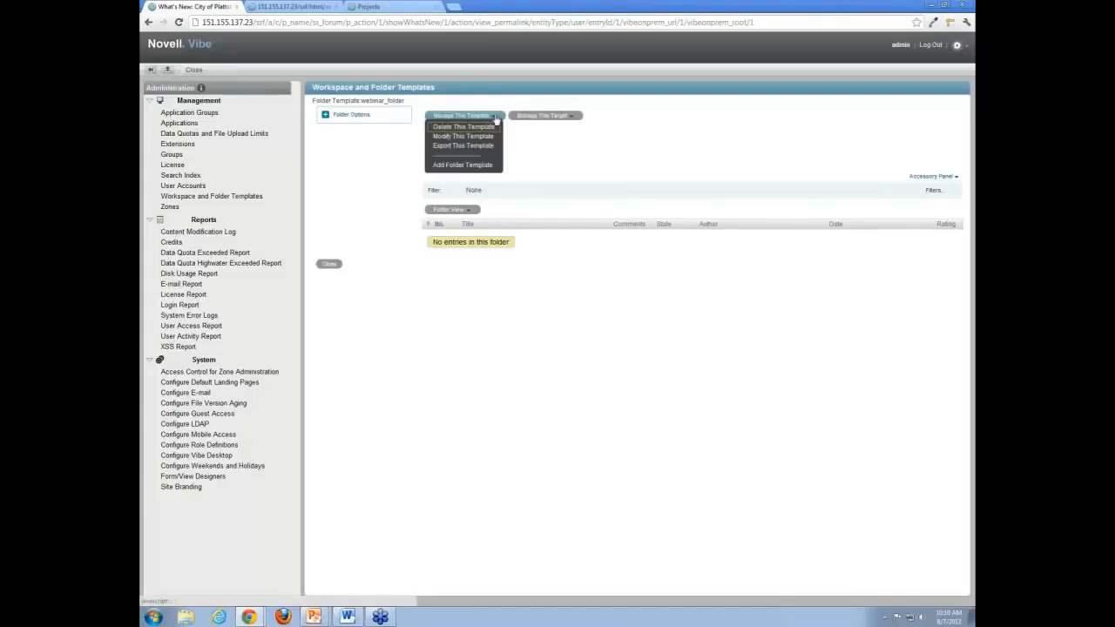
{"action": "left_click", "coordinate": [494, 120]}
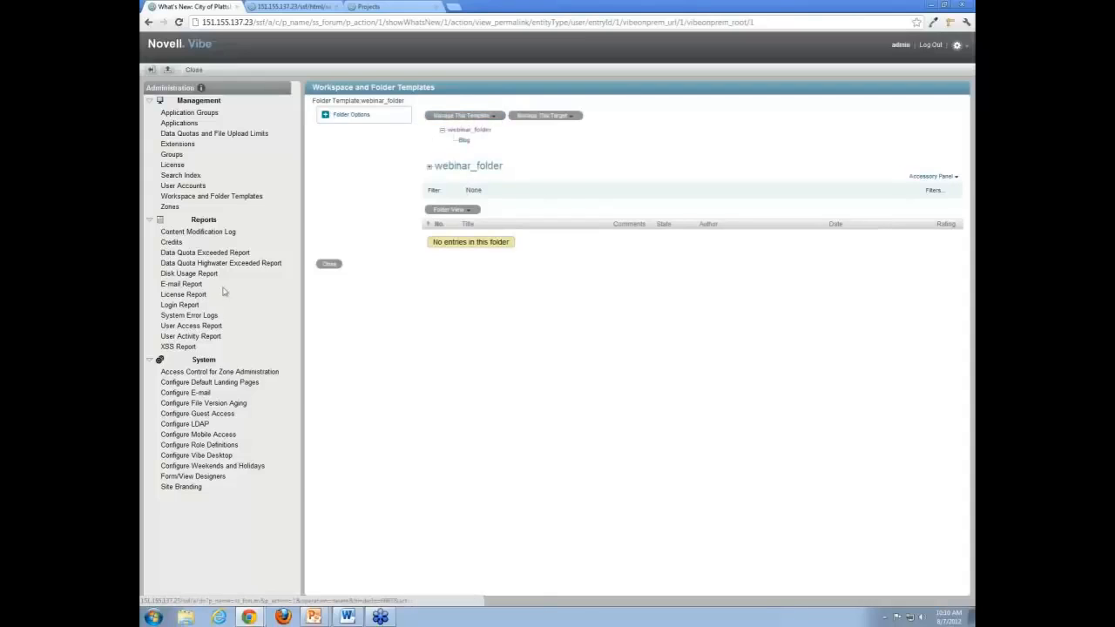
{"action": "left_click", "coordinate": [225, 197]}
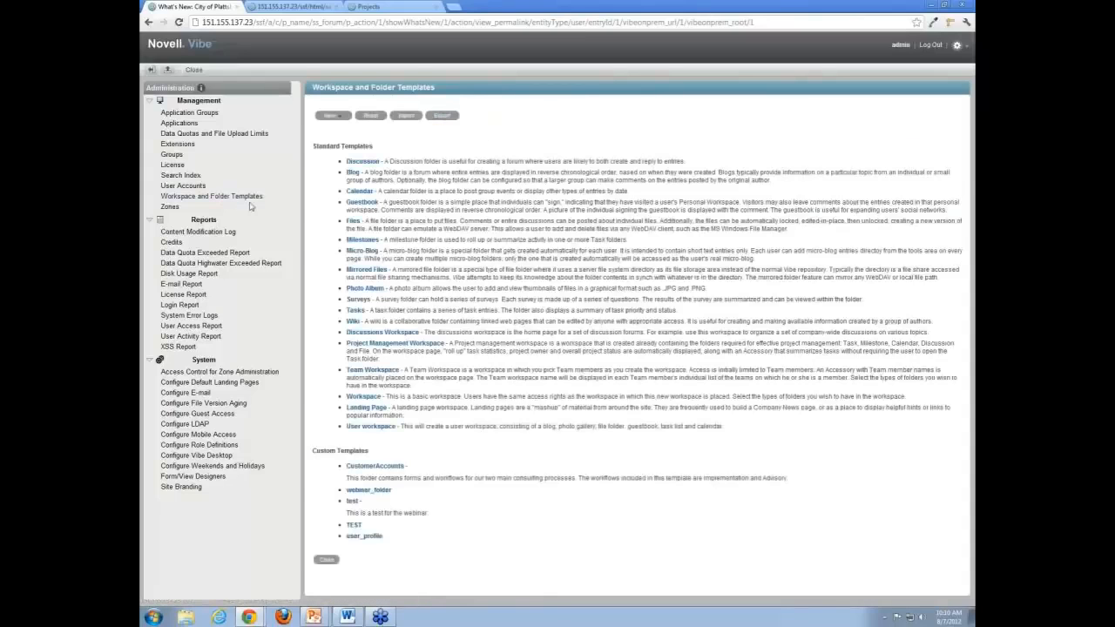
{"action": "left_click", "coordinate": [353, 223]}
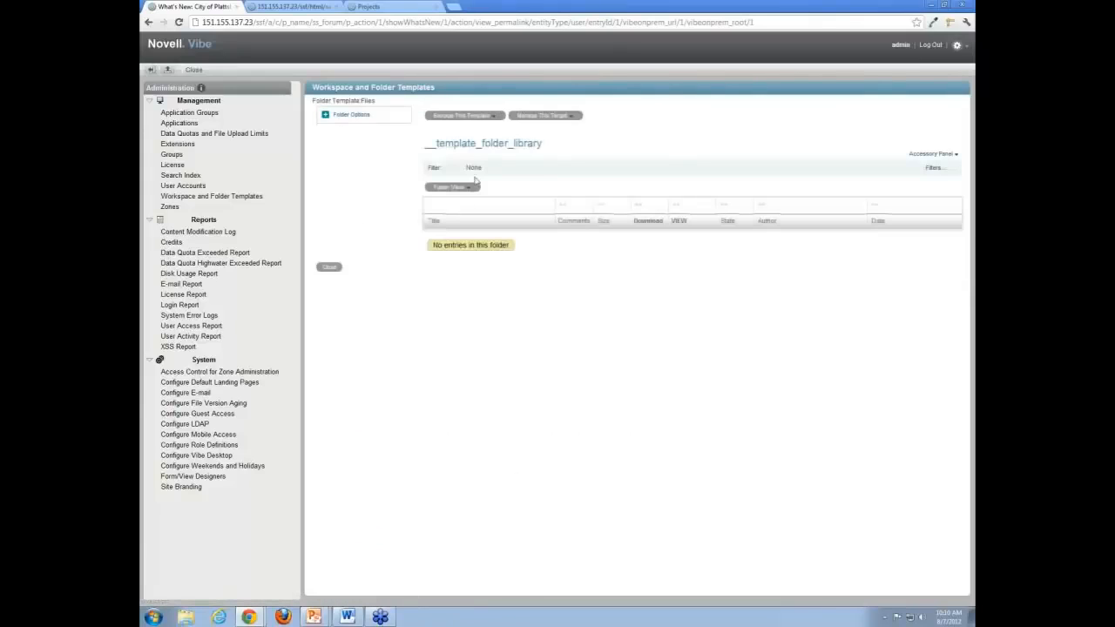
{"action": "left_click", "coordinate": [499, 120]}
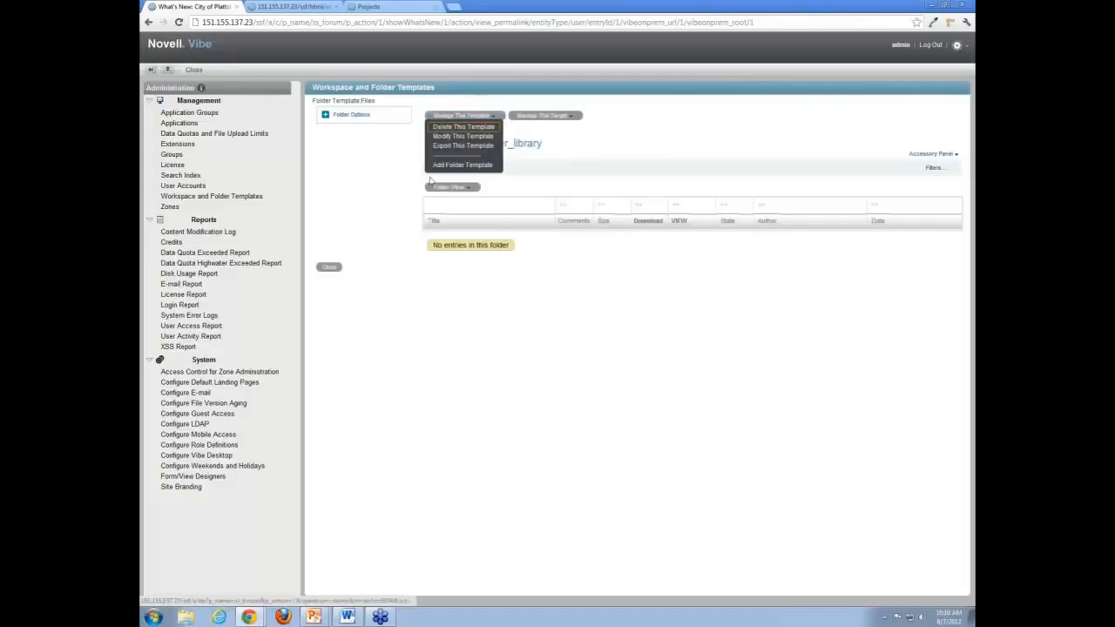
{"action": "left_click", "coordinate": [348, 115]}
{"action": "left_click", "coordinate": [349, 140]}
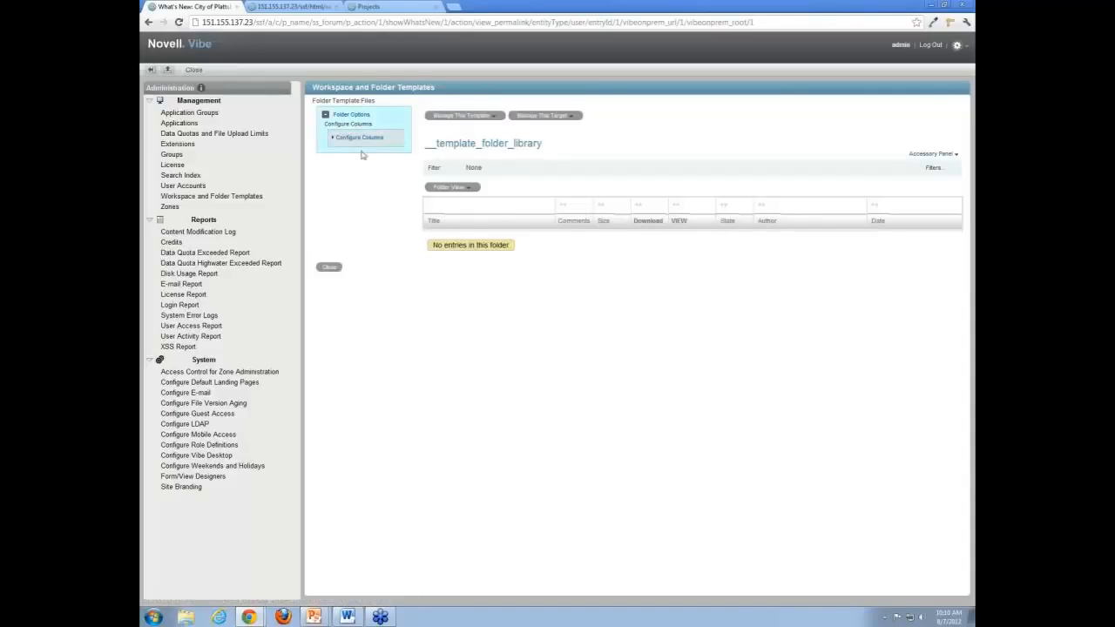
{"action": "left_click", "coordinate": [334, 137]}
{"action": "left_click", "coordinate": [332, 141]}
{"action": "left_click", "coordinate": [344, 139]}
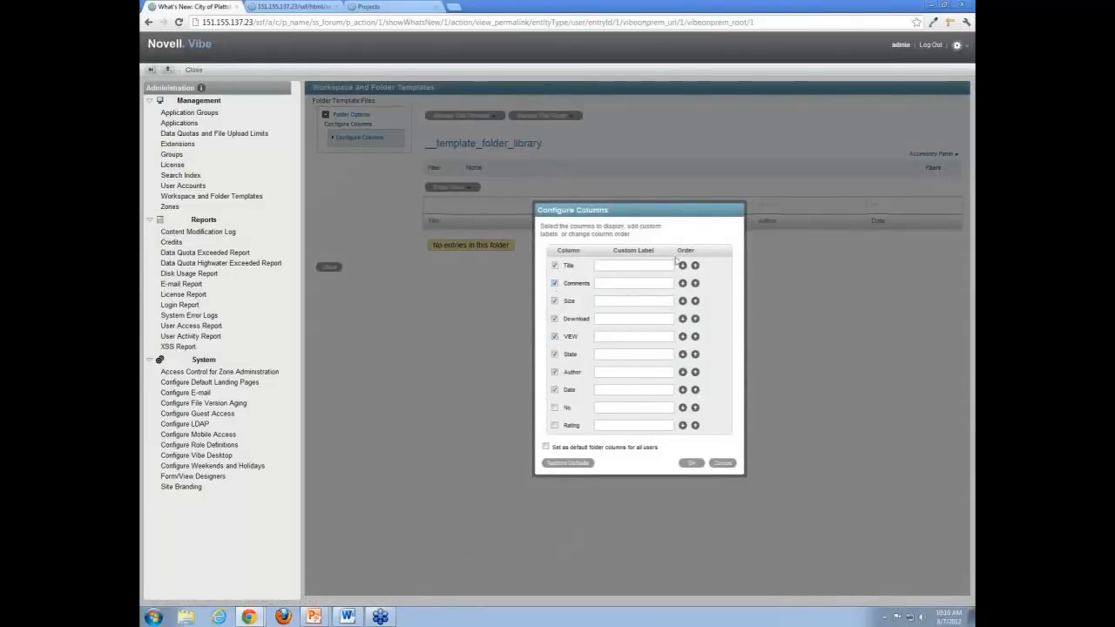
{"action": "left_click", "coordinate": [618, 264]}
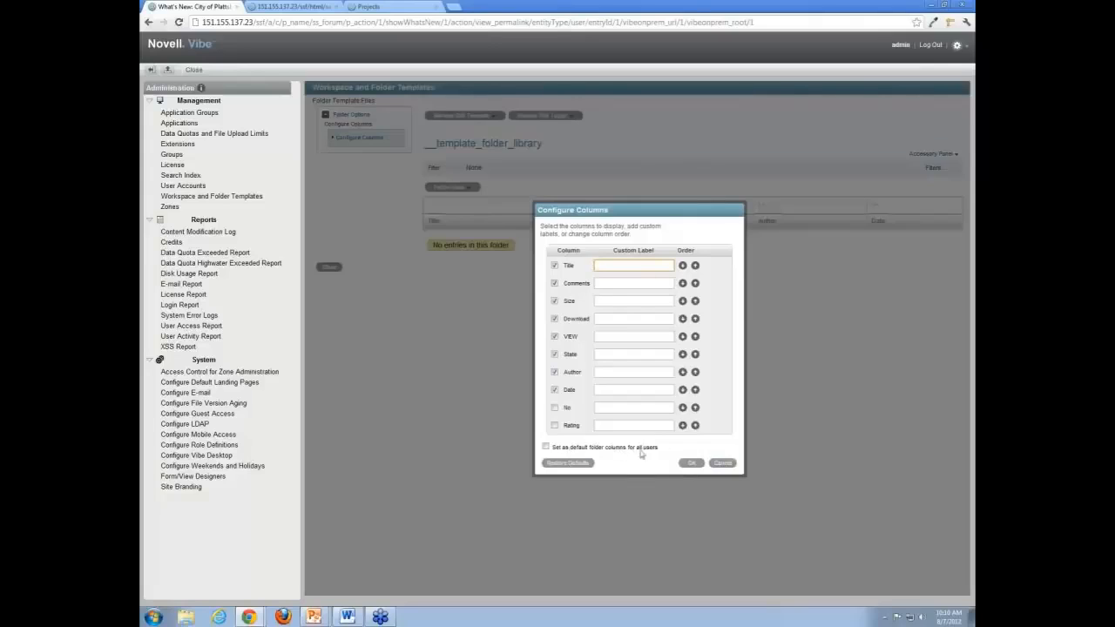
{"action": "left_click", "coordinate": [725, 462]}
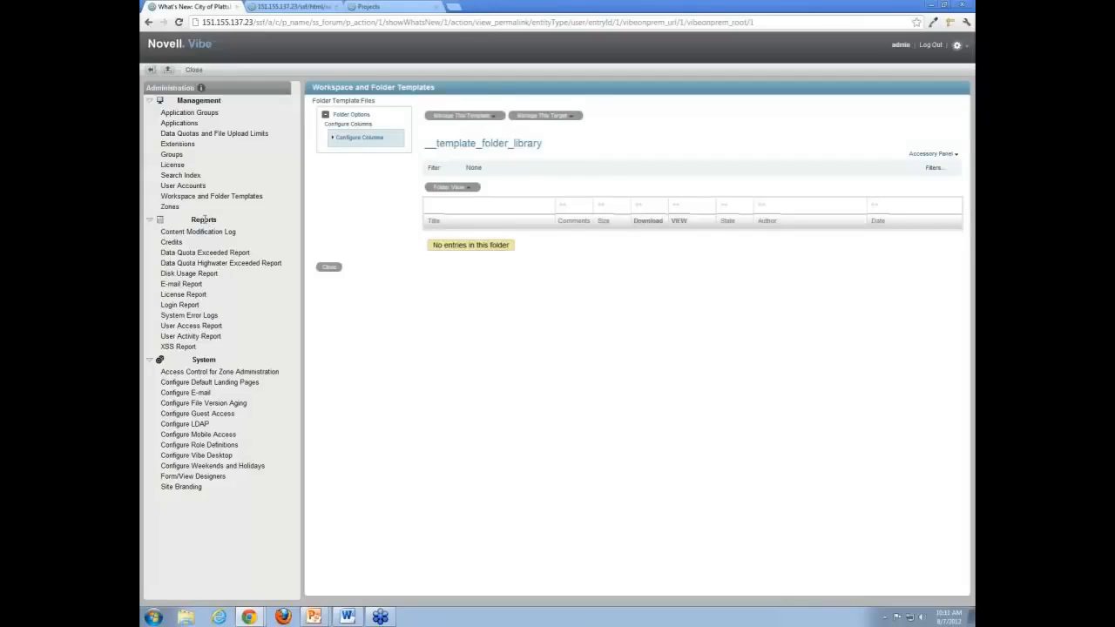
- Open the Login Report form, keep July as the start month, and add a user by name
{"action": "left_click", "coordinate": [179, 305]}
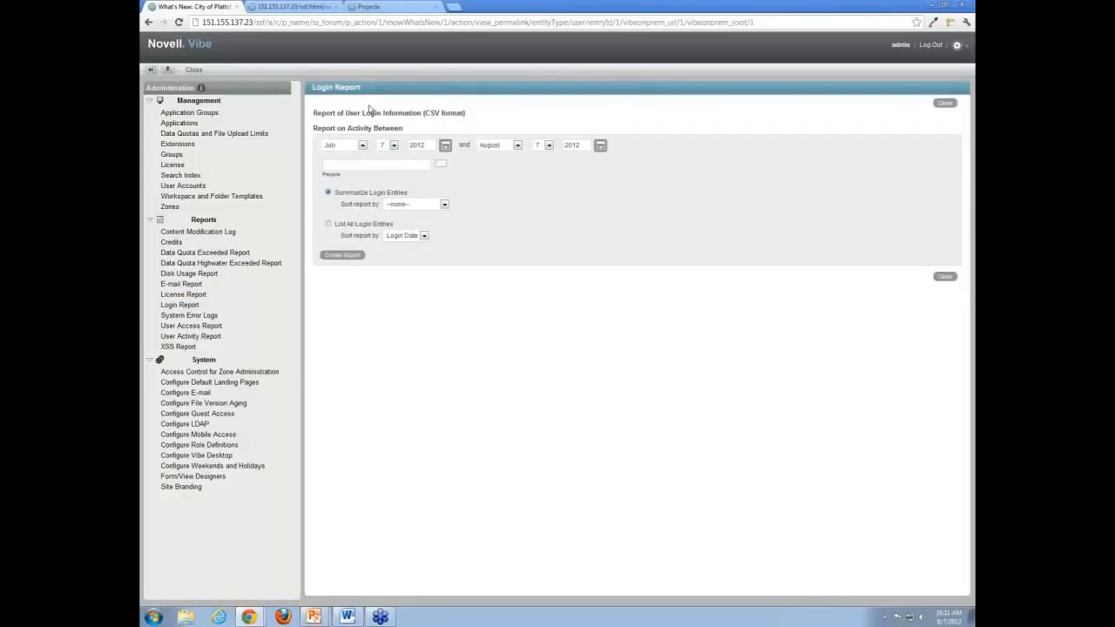
{"action": "left_click", "coordinate": [363, 145]}
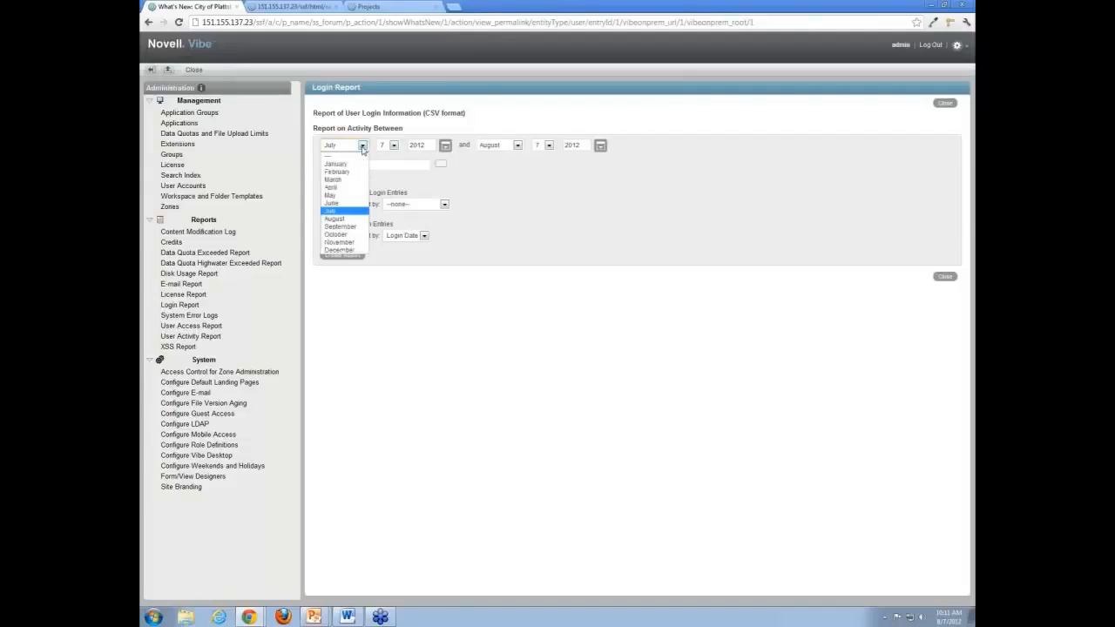
{"action": "left_click", "coordinate": [363, 147]}
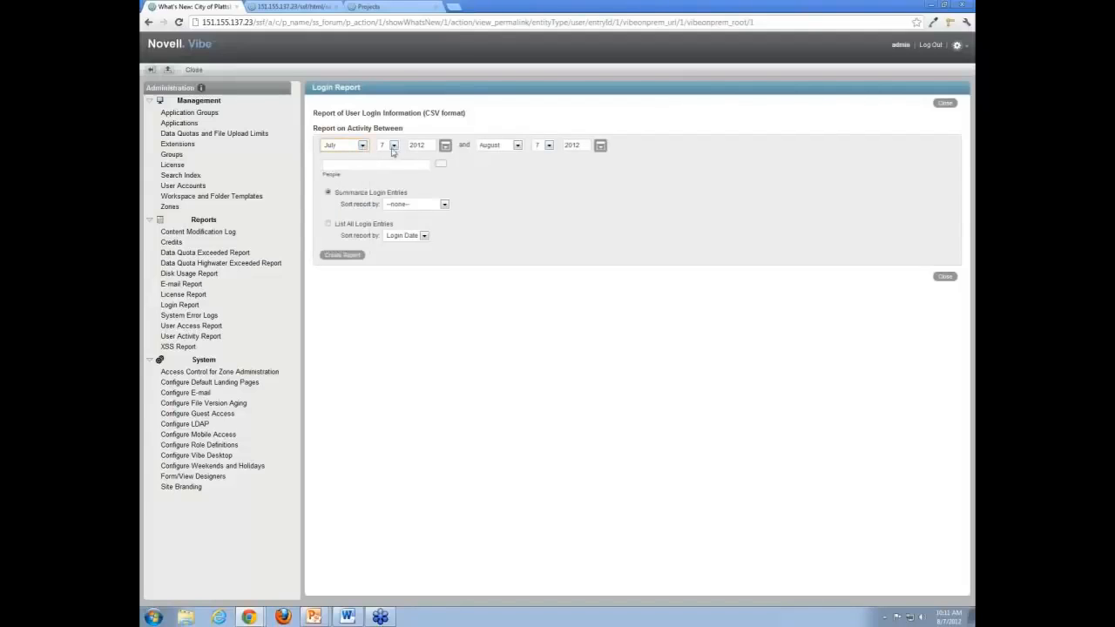
{"action": "left_click", "coordinate": [380, 165]}
{"action": "type", "text": "landon"}
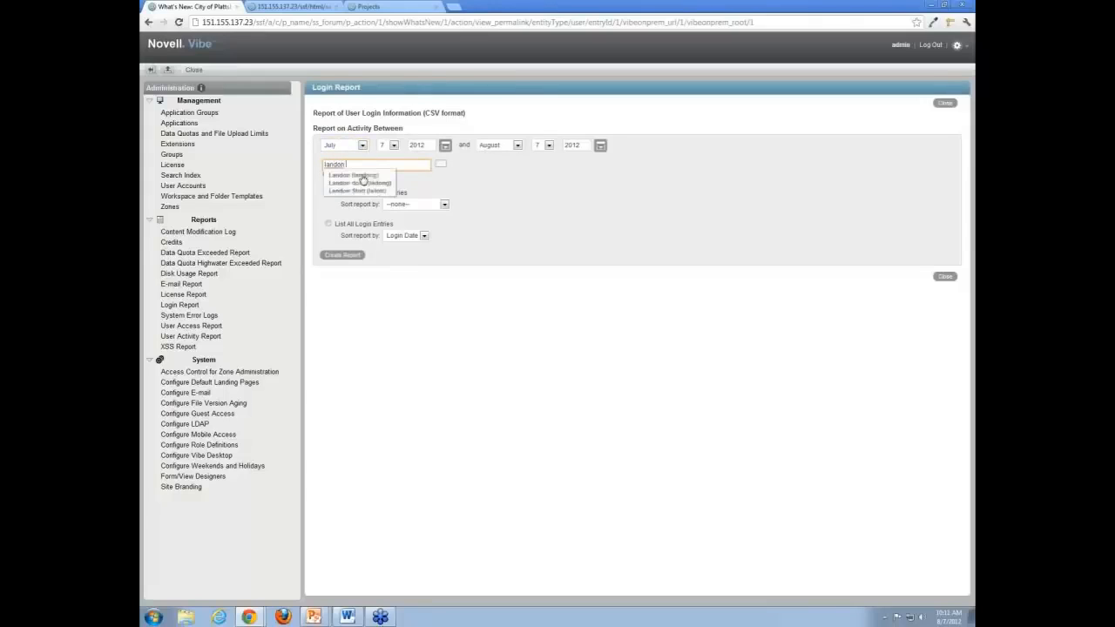
{"action": "left_click", "coordinate": [361, 191]}
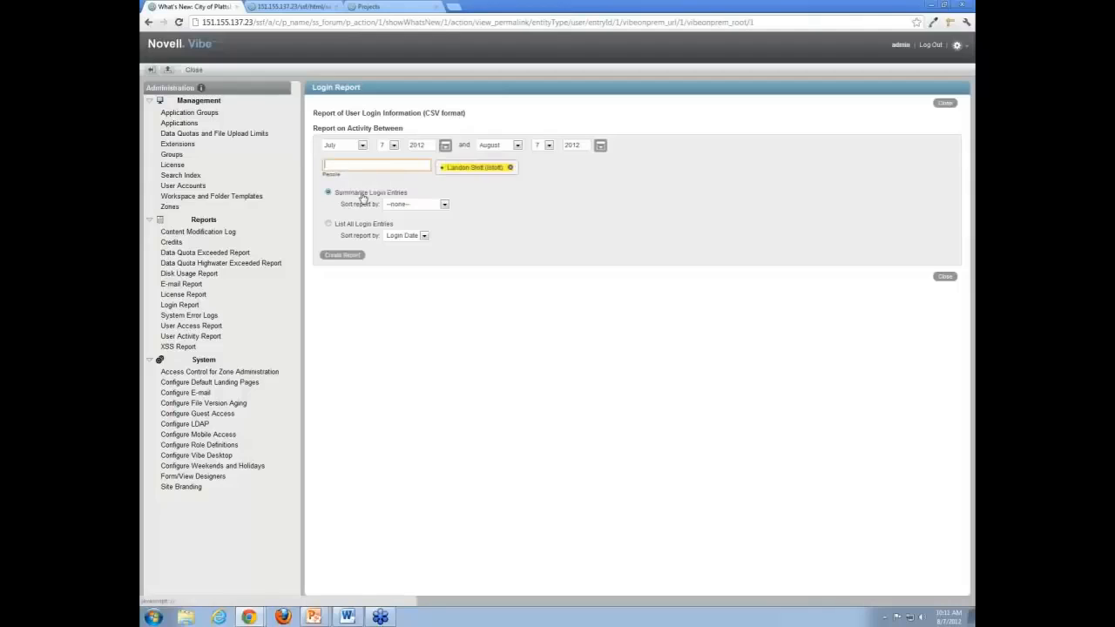
- Sort summaries by Last Login and entries by Login Date, create the CSV, and open report.csv
{"action": "left_click", "coordinate": [415, 205]}
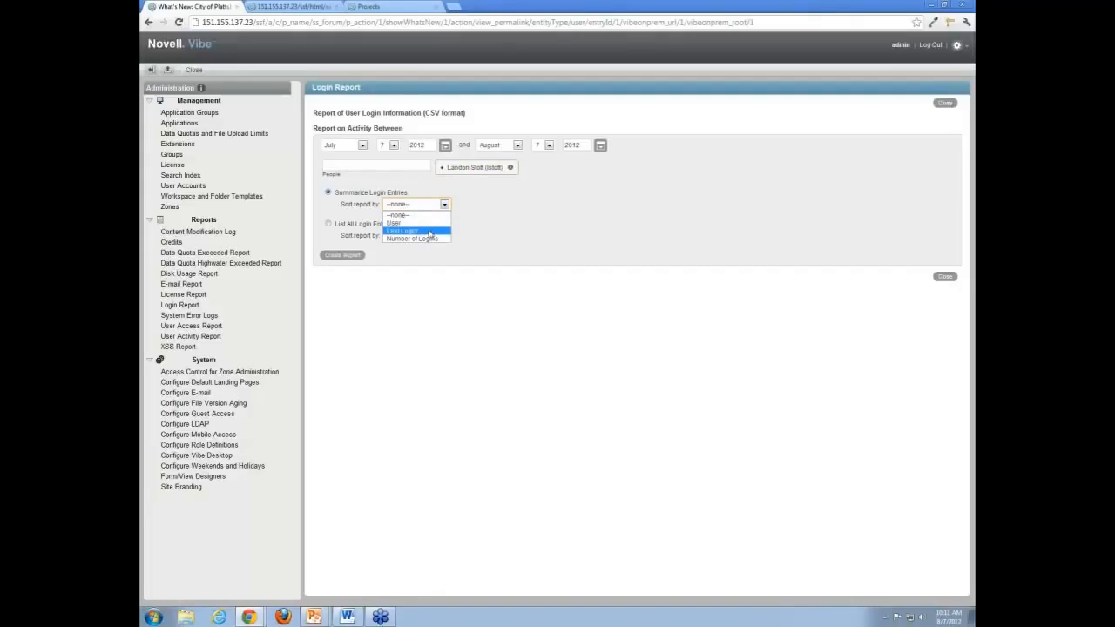
{"action": "left_click", "coordinate": [429, 232]}
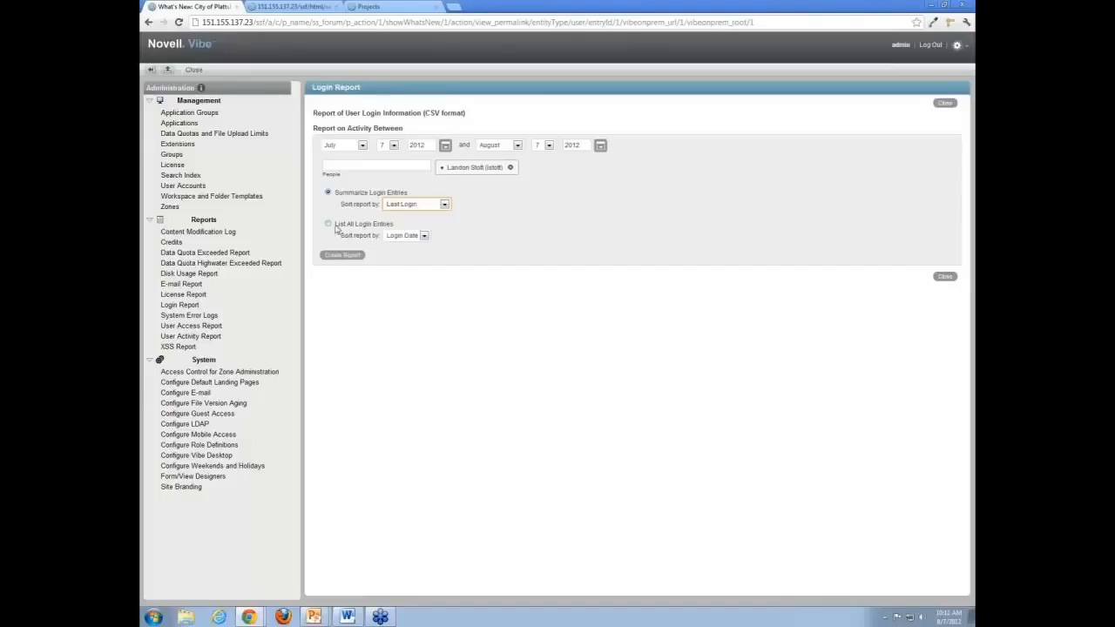
{"action": "left_click", "coordinate": [413, 237]}
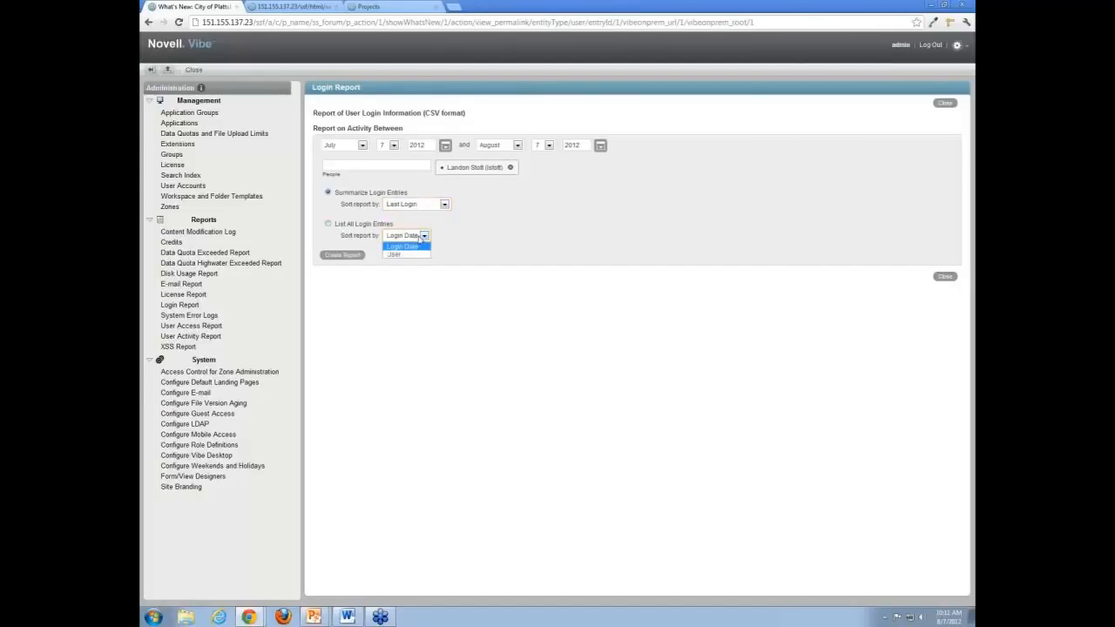
{"action": "left_click", "coordinate": [417, 246]}
{"action": "left_click", "coordinate": [349, 256]}
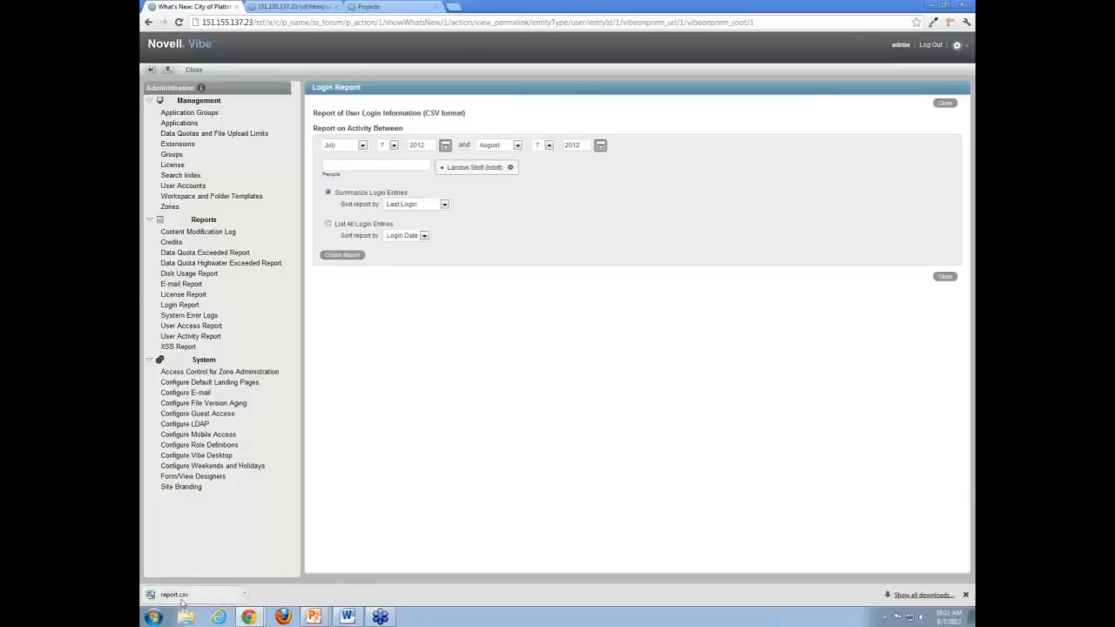
{"action": "left_click", "coordinate": [176, 595]}
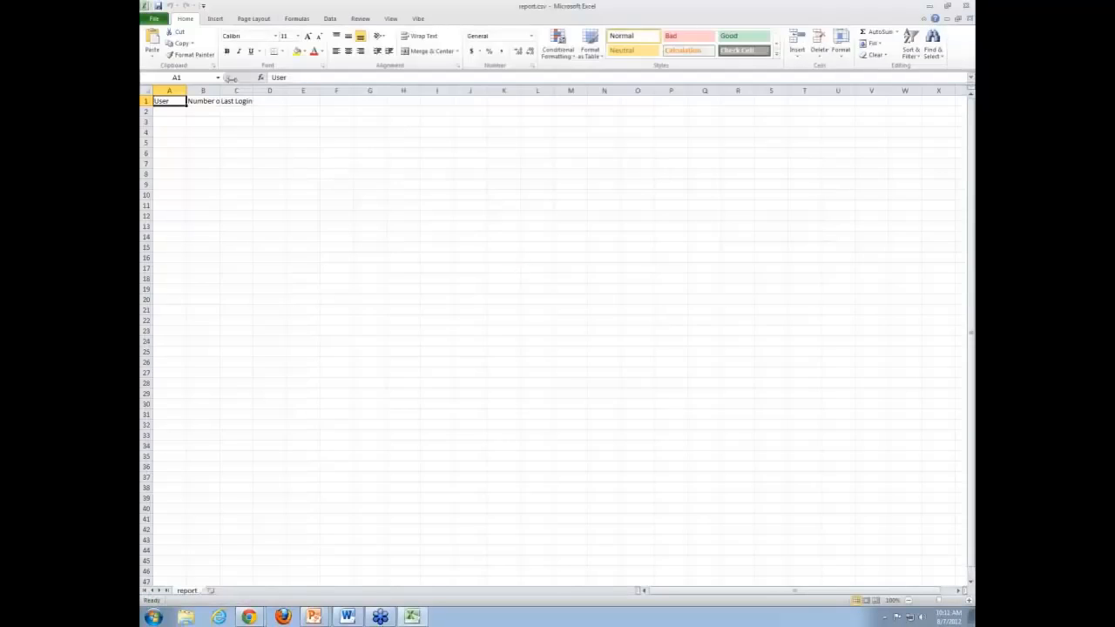
- Widen columns A and B so the headers show fully, then close report.csv without saving
{"action": "left_click", "coordinate": [173, 110]}
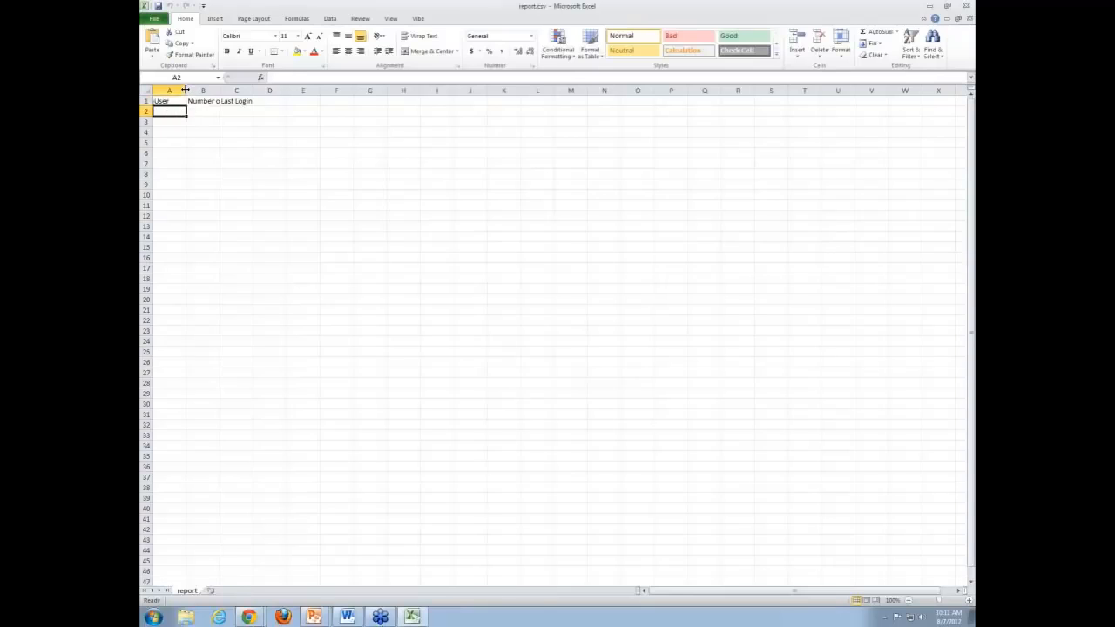
{"action": "left_click_drag", "start_coordinate": [185, 89], "coordinate": [277, 91]}
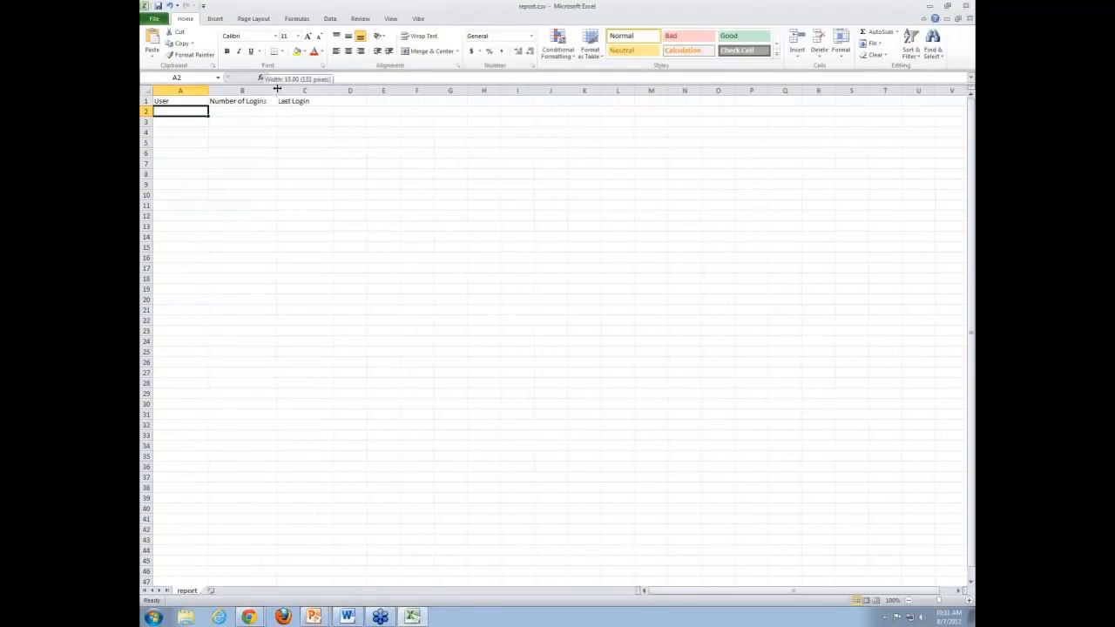
{"action": "left_click", "coordinate": [218, 111]}
{"action": "left_click", "coordinate": [186, 113]}
{"action": "left_click", "coordinate": [190, 123]}
{"action": "left_click", "coordinate": [190, 111]}
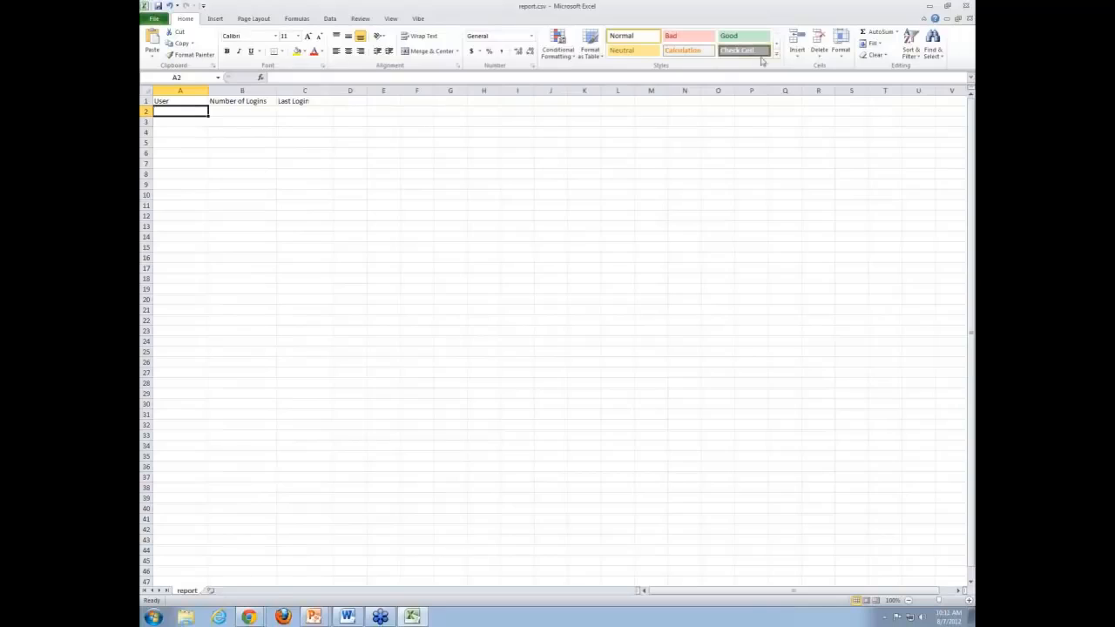
{"action": "left_click", "coordinate": [965, 6]}
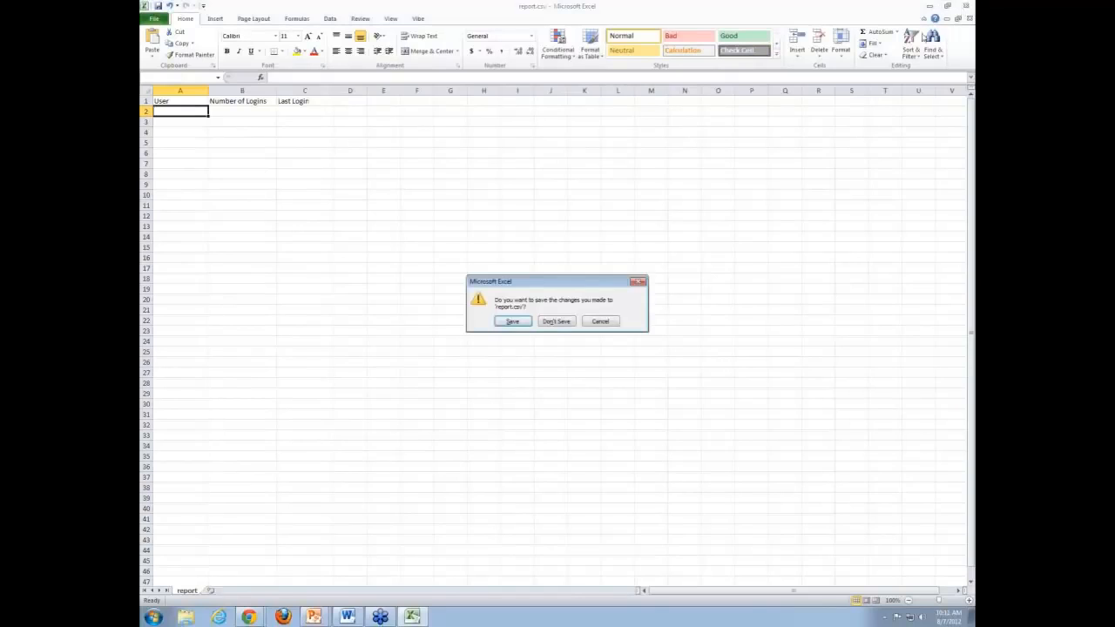
{"action": "left_click", "coordinate": [558, 321]}
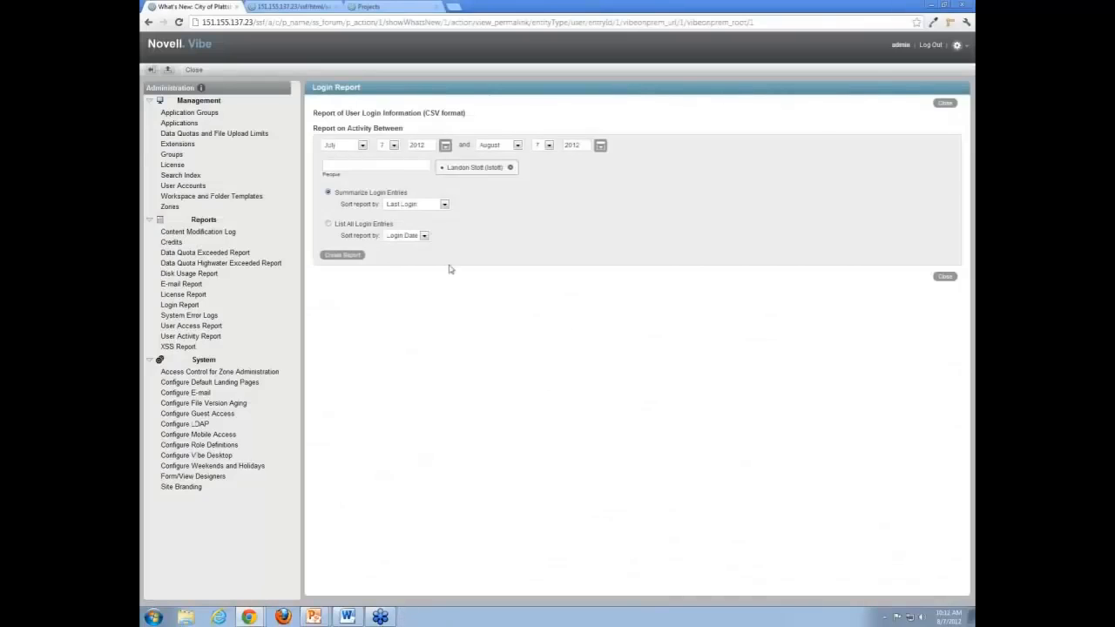
- Create a User Activity Report for the administrator account starting 31 July 2012 and open report (1).csv
{"action": "left_click", "coordinate": [216, 339]}
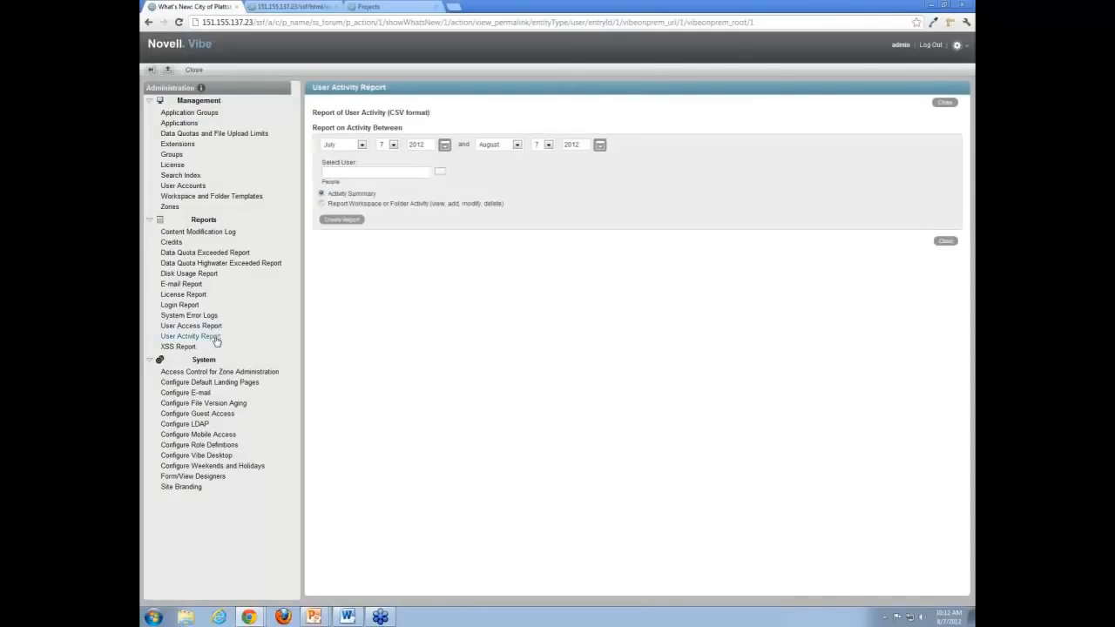
{"action": "left_click", "coordinate": [393, 173]}
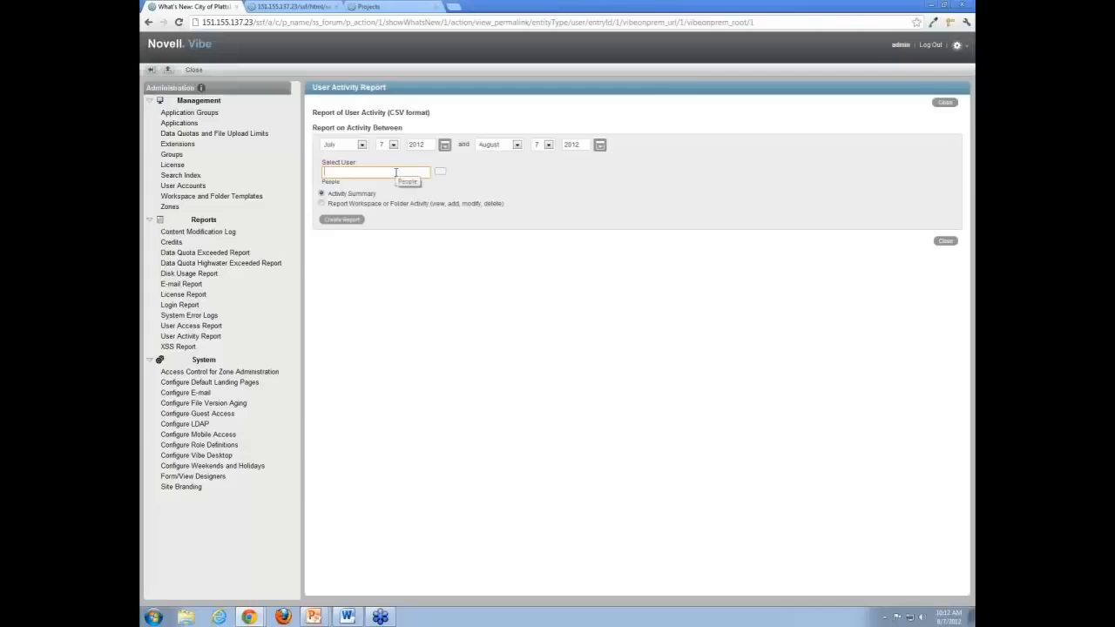
{"action": "type", "text": "admin"}
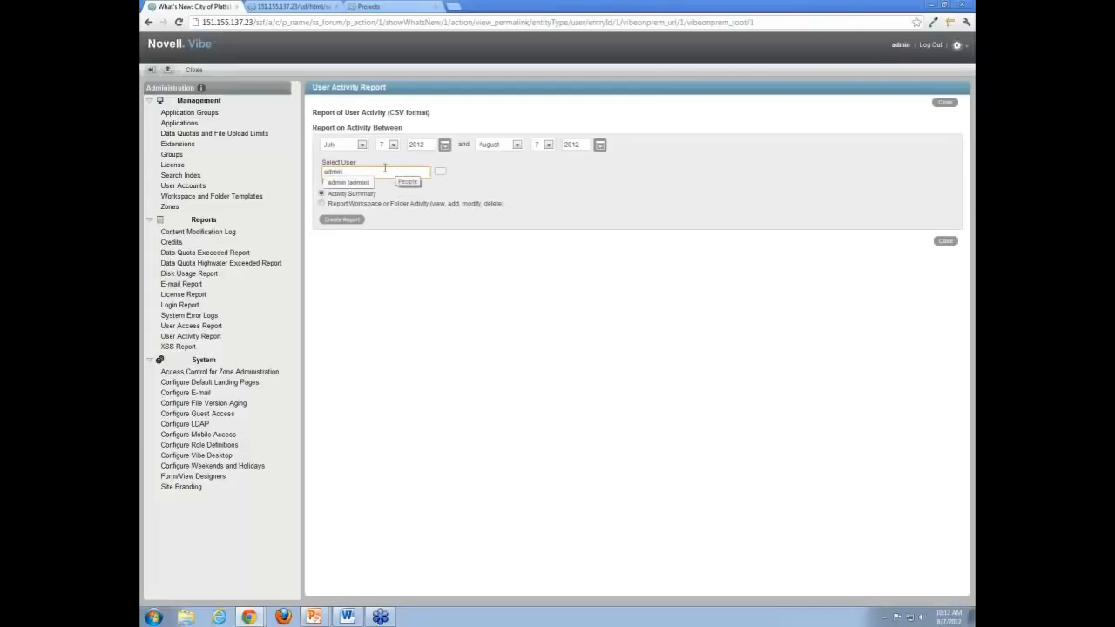
{"action": "left_click", "coordinate": [357, 183]}
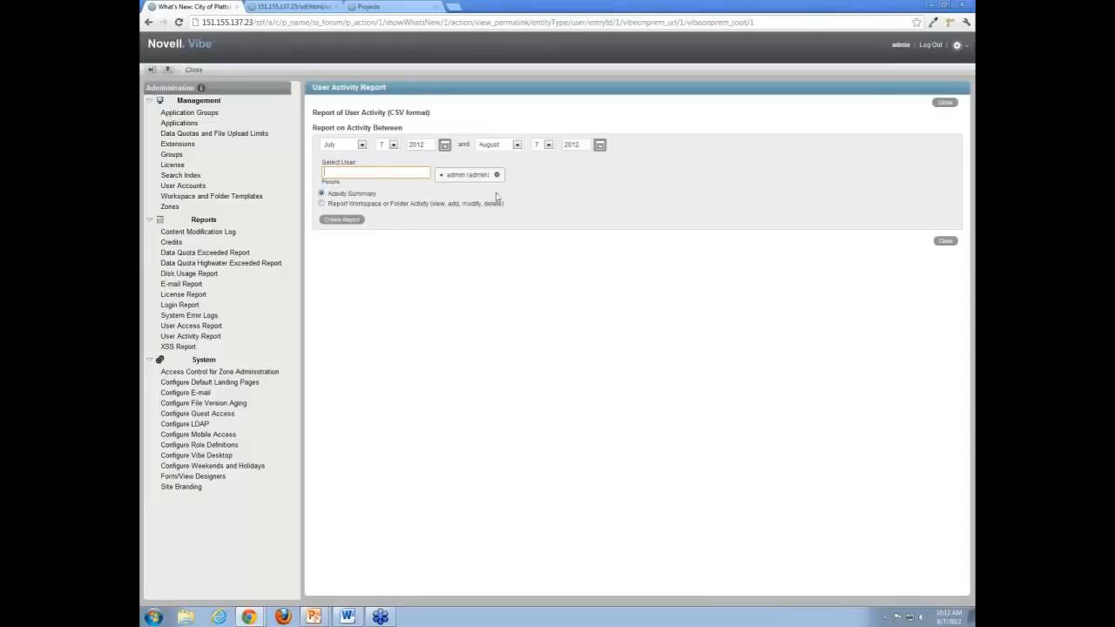
{"action": "left_click", "coordinate": [380, 144]}
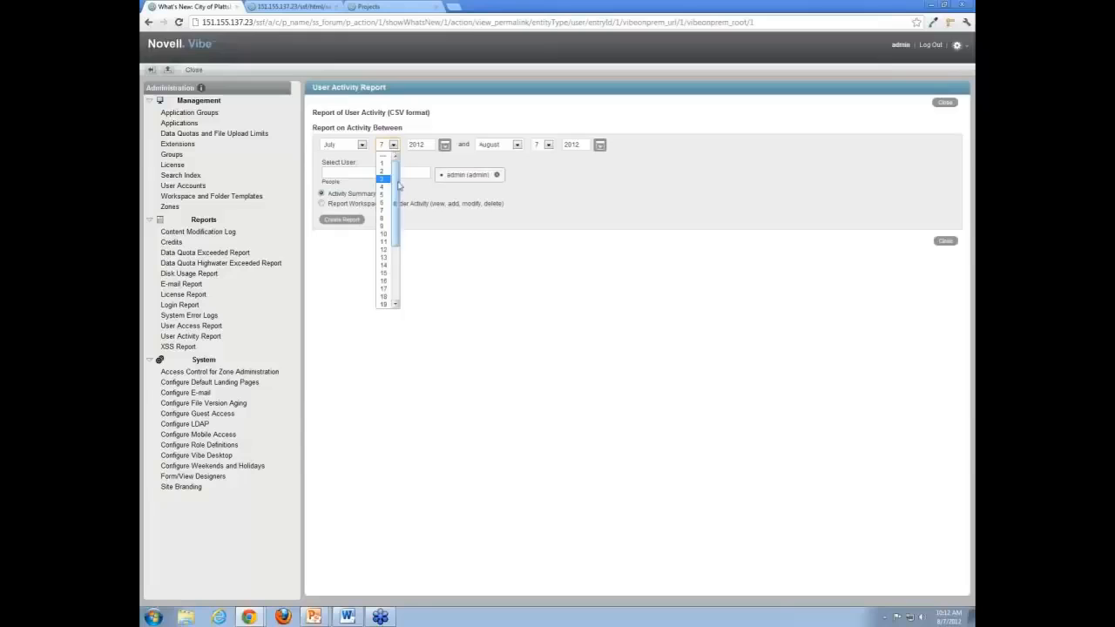
{"action": "left_click_drag", "start_coordinate": [398, 183], "coordinate": [398, 241]}
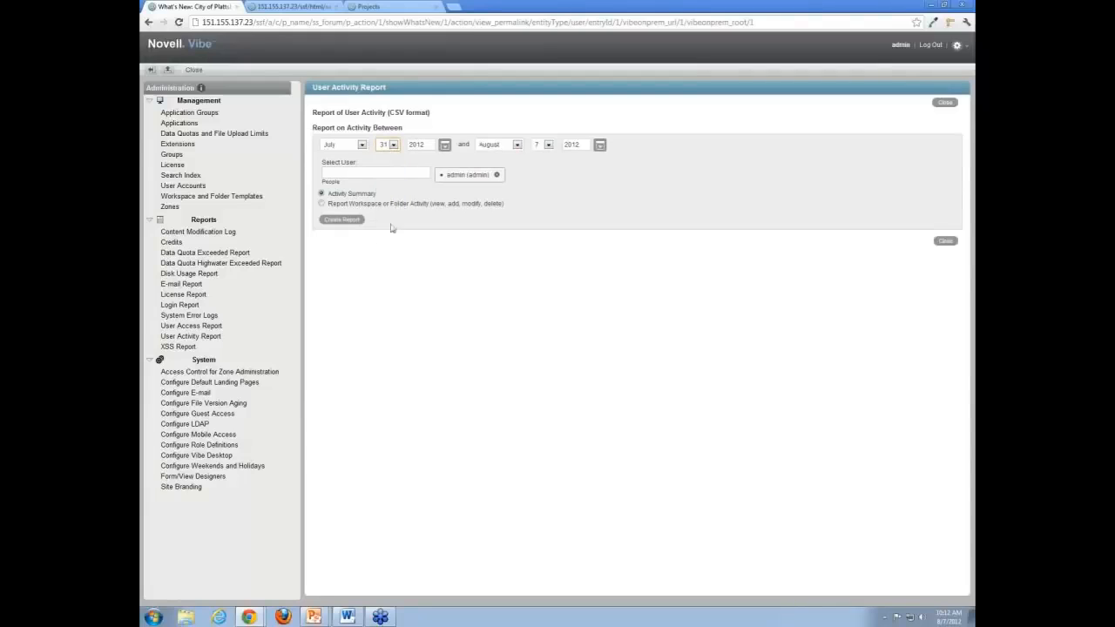
{"action": "left_click", "coordinate": [349, 225]}
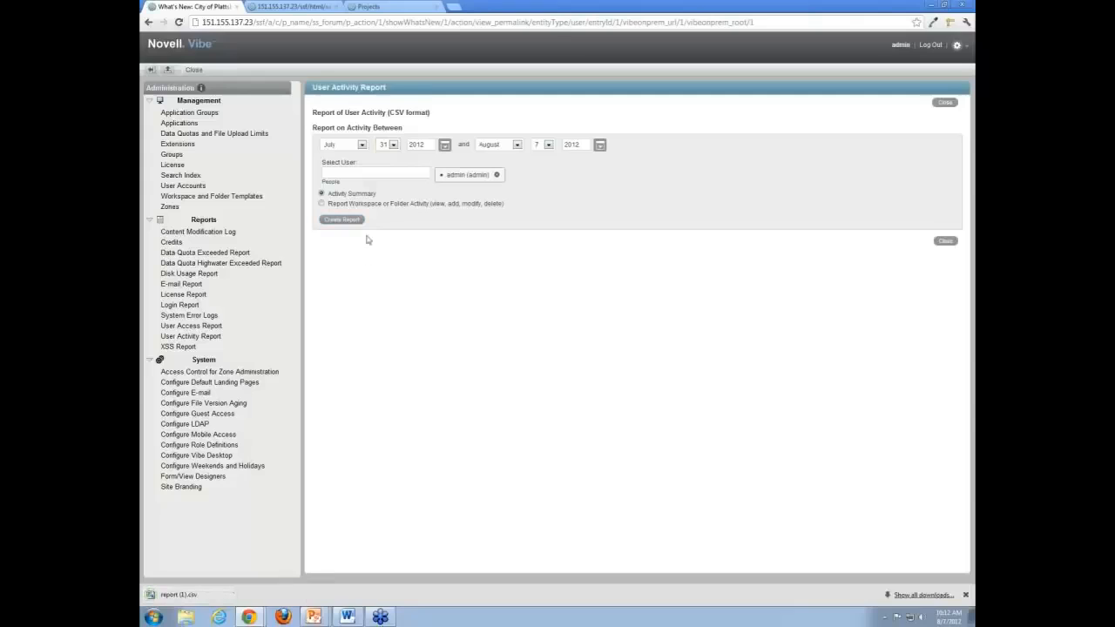
{"action": "left_click", "coordinate": [201, 600]}
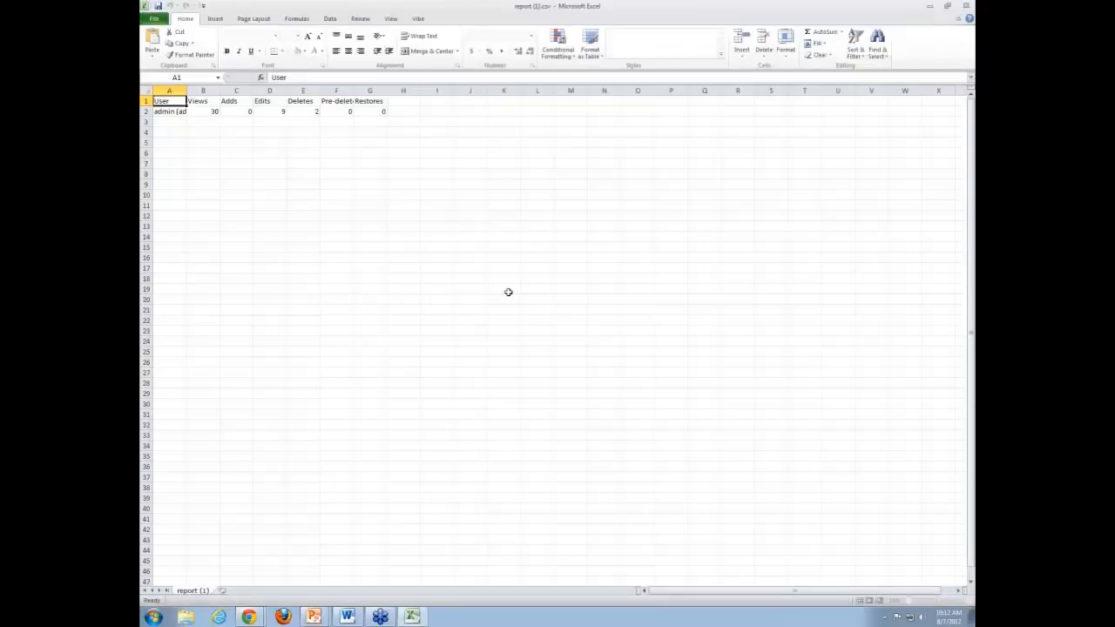
- Widen report columns A, F and C so entries are readable, then close Excel without saving
{"action": "left_click_drag", "start_coordinate": [186, 90], "coordinate": [213, 91]}
{"action": "left_click", "coordinate": [187, 113]}
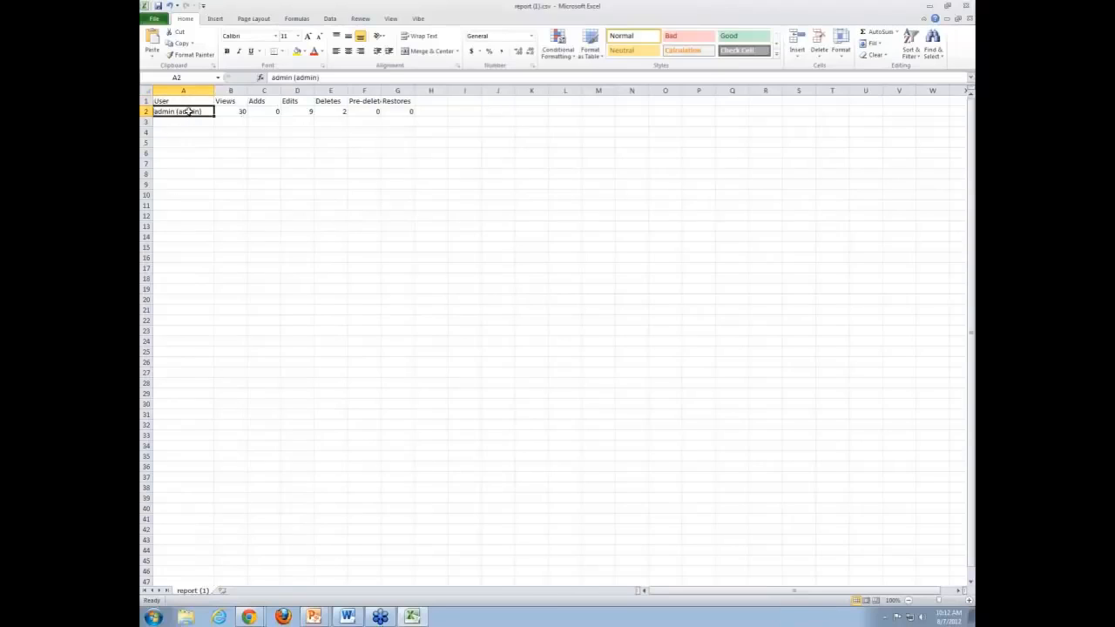
{"action": "left_click", "coordinate": [242, 112]}
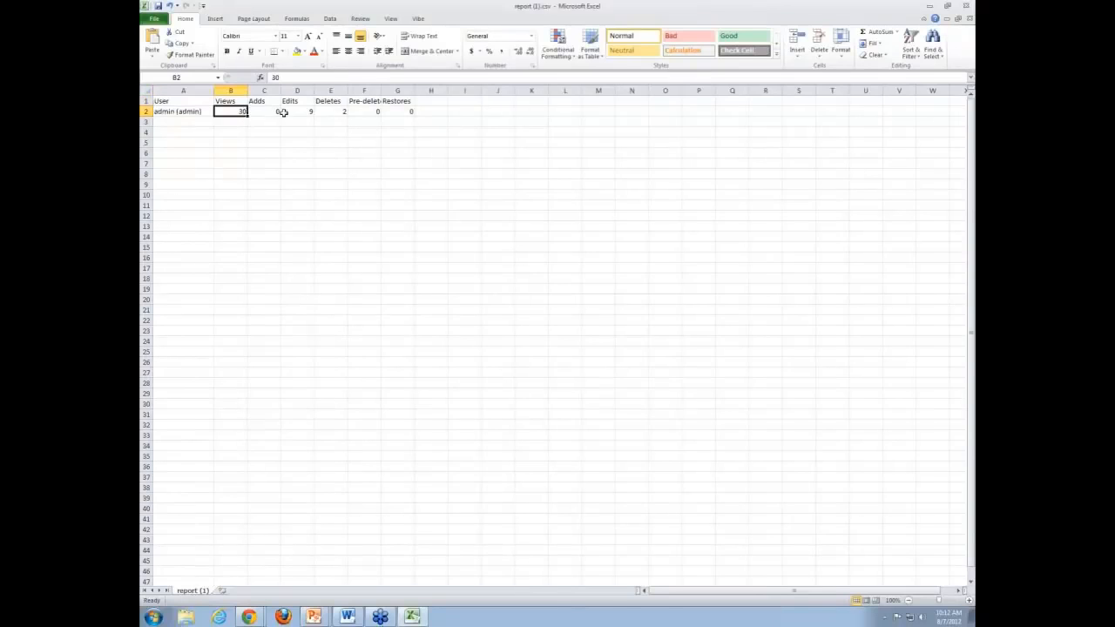
{"action": "left_click", "coordinate": [278, 112]}
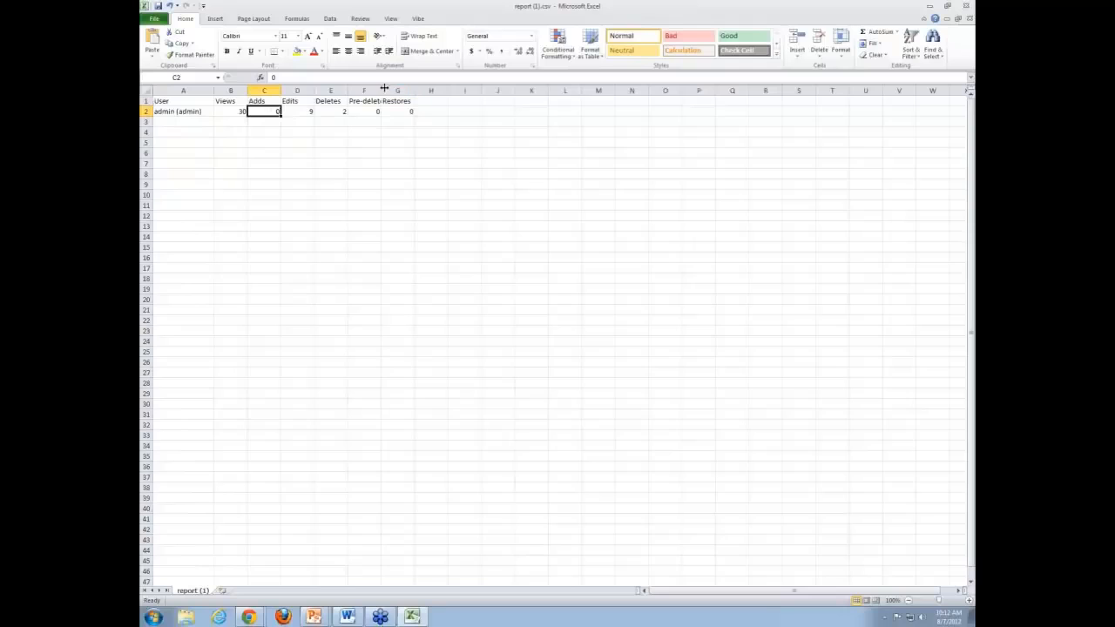
{"action": "left_click_drag", "start_coordinate": [381, 90], "coordinate": [479, 91]}
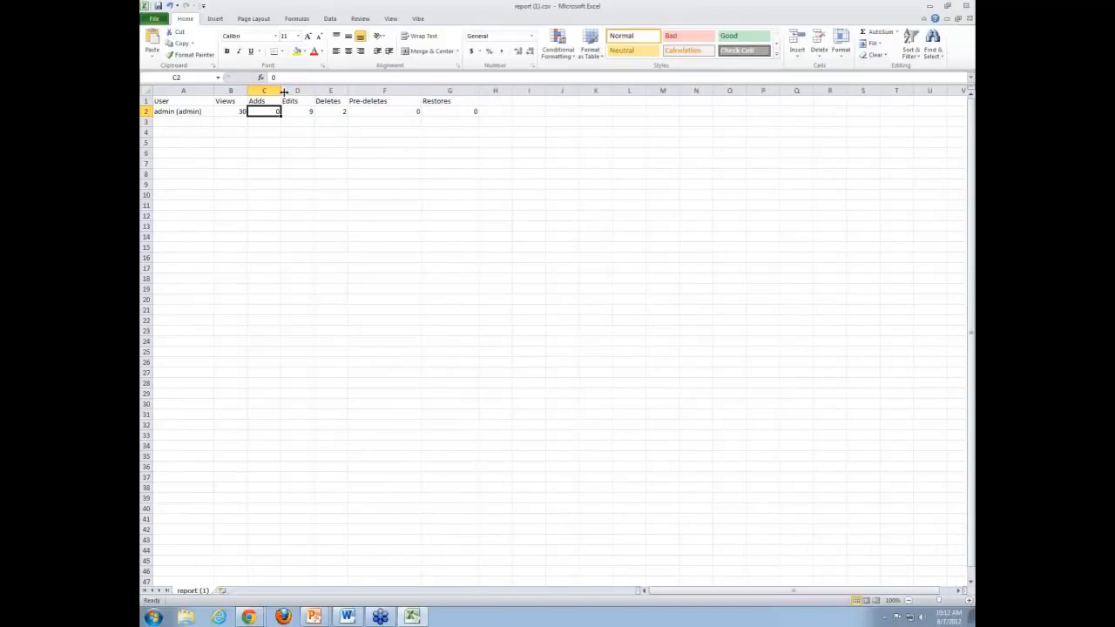
{"action": "left_click_drag", "start_coordinate": [281, 91], "coordinate": [375, 91]}
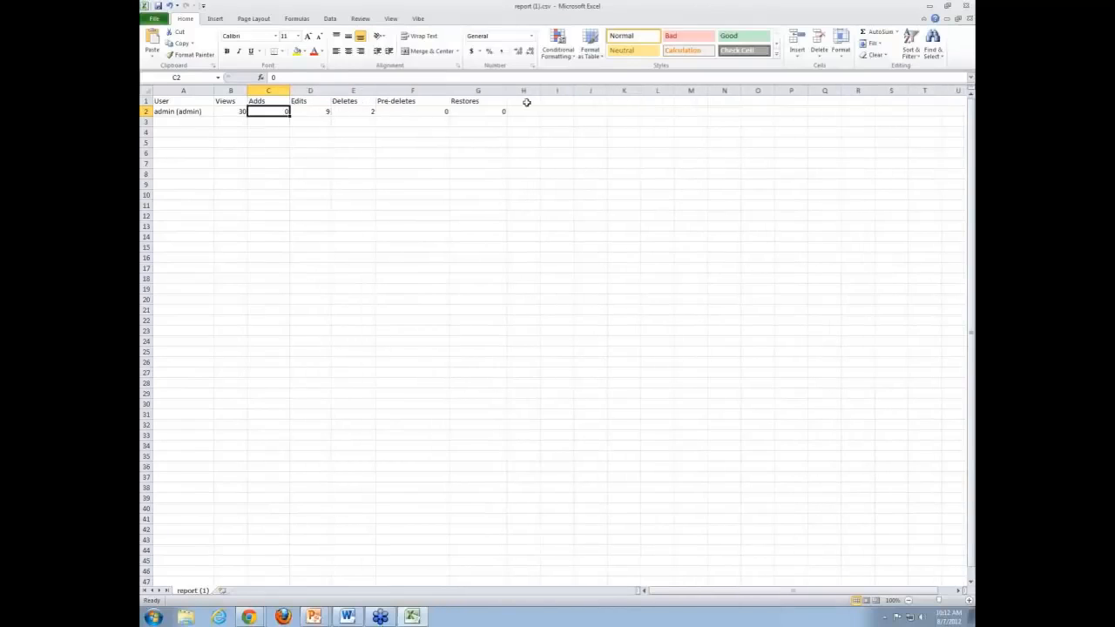
{"action": "left_click", "coordinate": [965, 6]}
{"action": "left_click", "coordinate": [557, 321]}
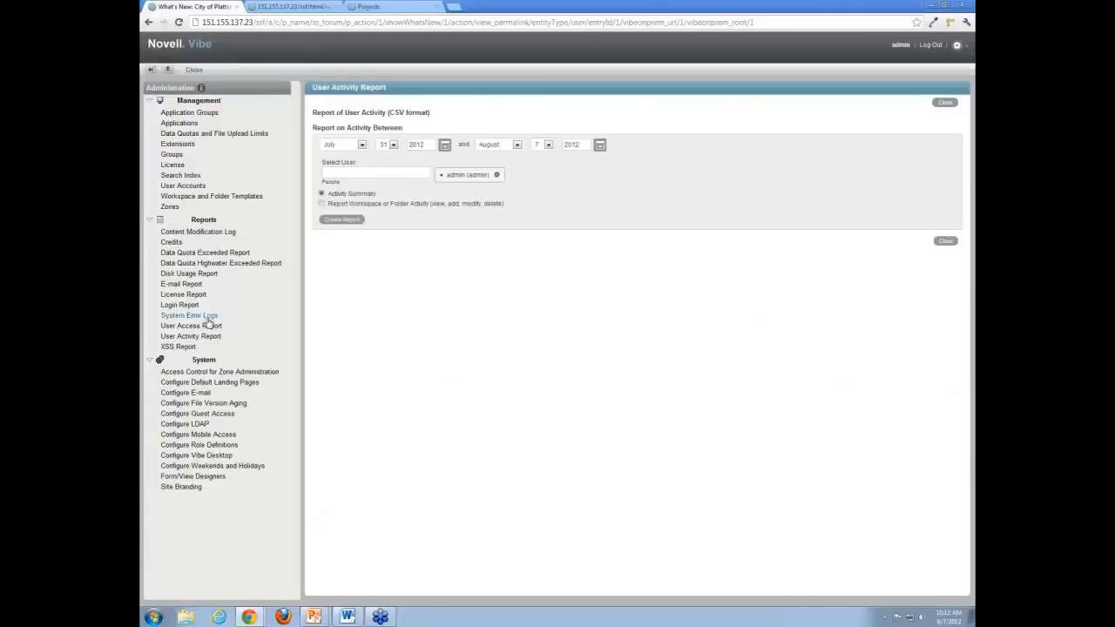
- View the System Error Logs, close the blank popup, then bring up the XSS Report page
{"action": "left_click", "coordinate": [207, 319]}
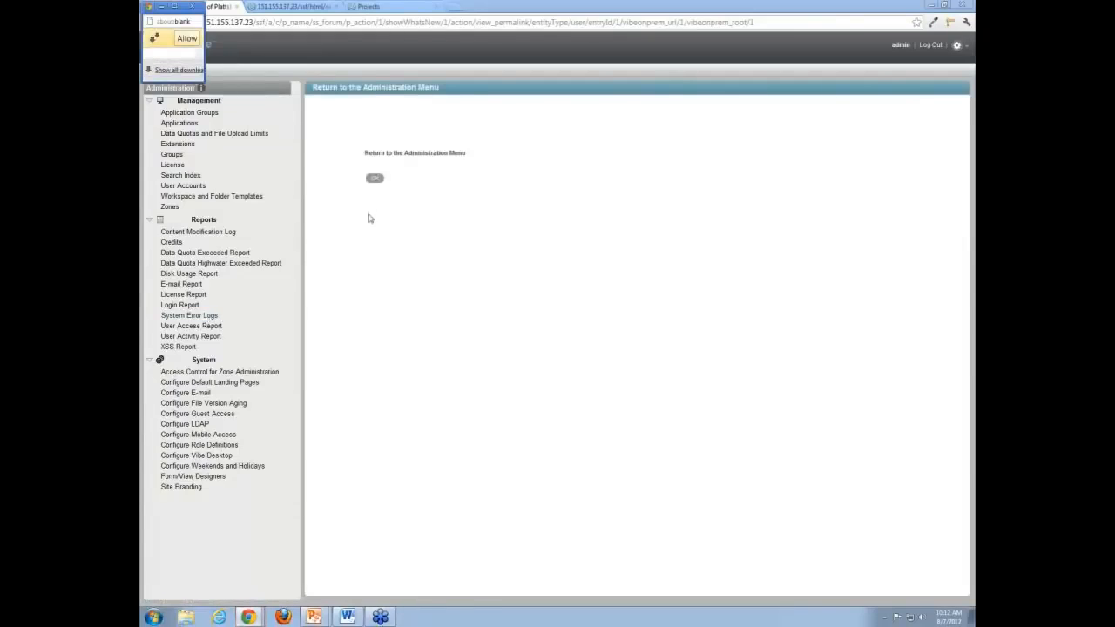
{"action": "left_click", "coordinate": [193, 7]}
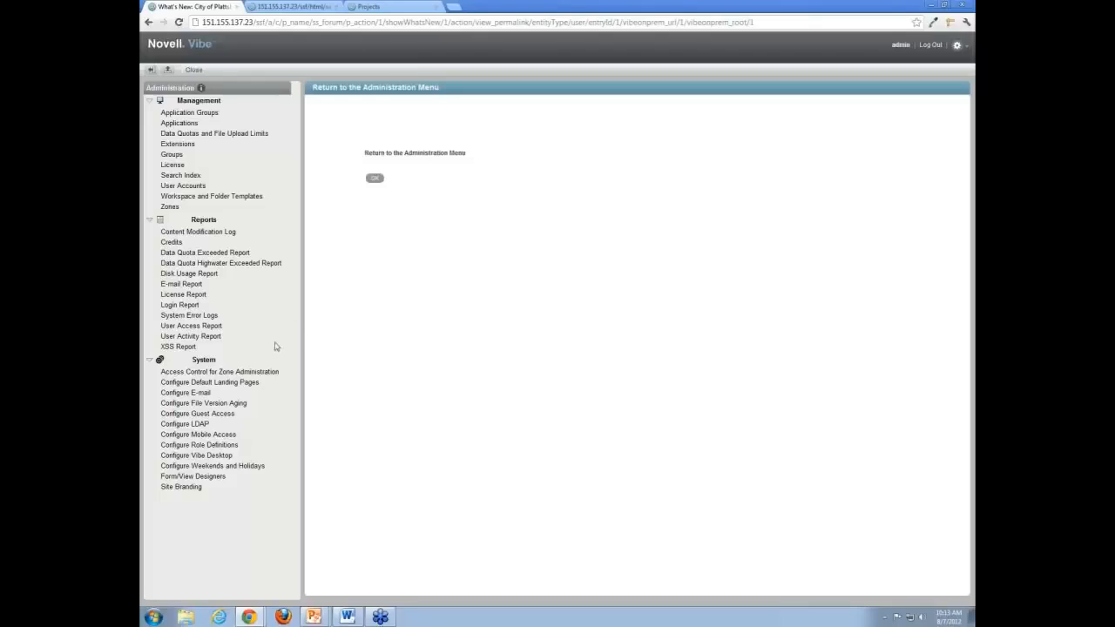
{"action": "left_click", "coordinate": [179, 347]}
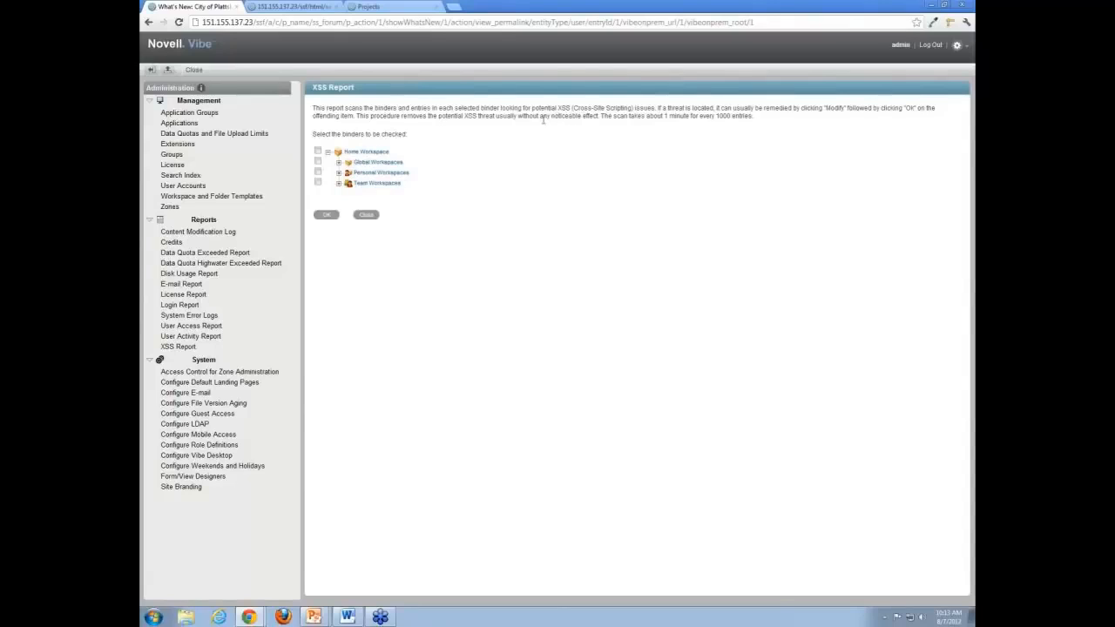
- Run an XSS scan on the F&W Development Blog and dismiss the 'No XSS problems found' message
{"action": "left_click", "coordinate": [338, 162]}
{"action": "left_click", "coordinate": [349, 173]}
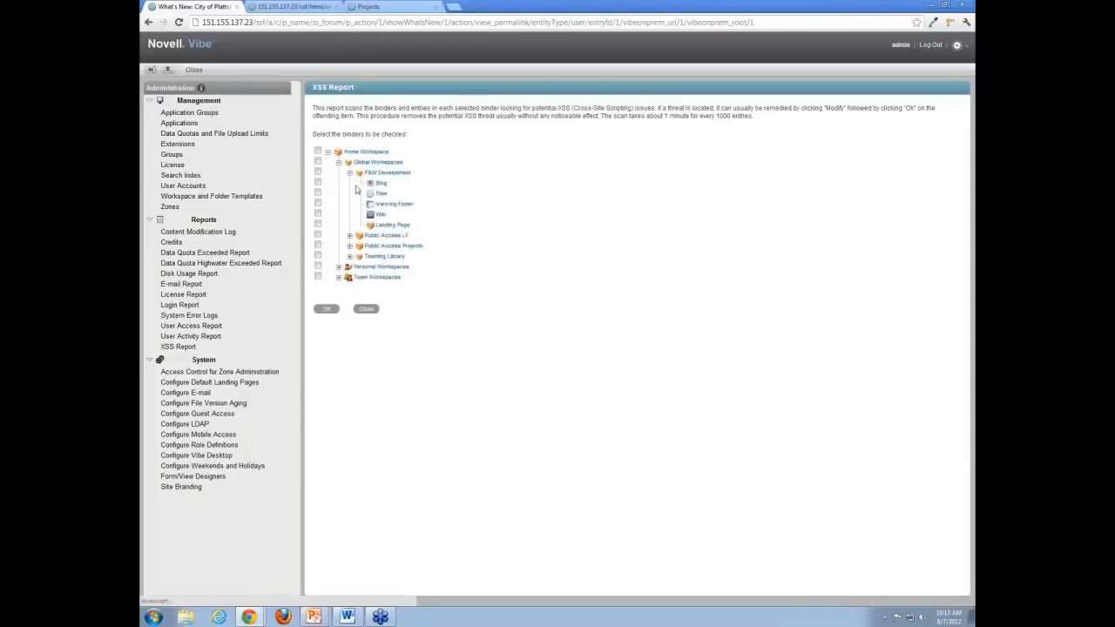
{"action": "left_click", "coordinate": [318, 182]}
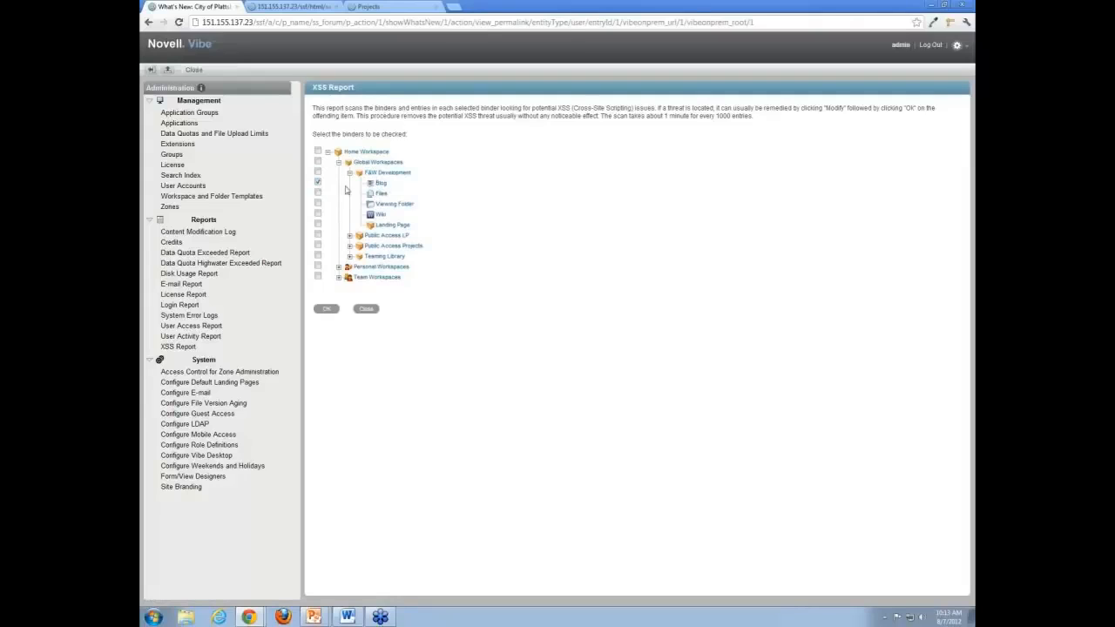
{"action": "left_click", "coordinate": [326, 309]}
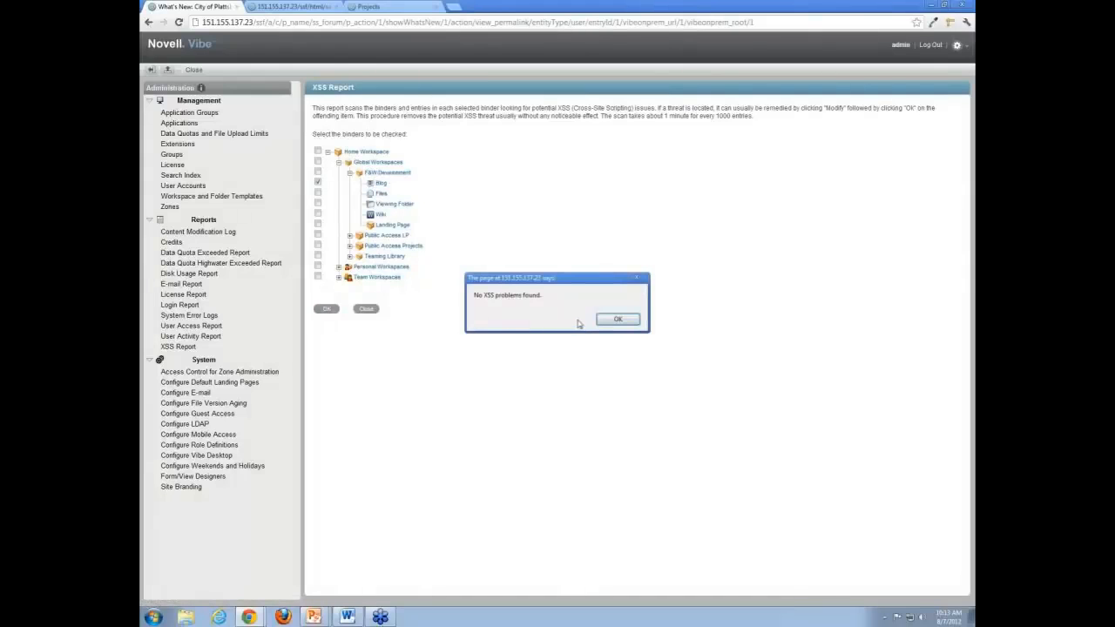
{"action": "left_click", "coordinate": [617, 320]}
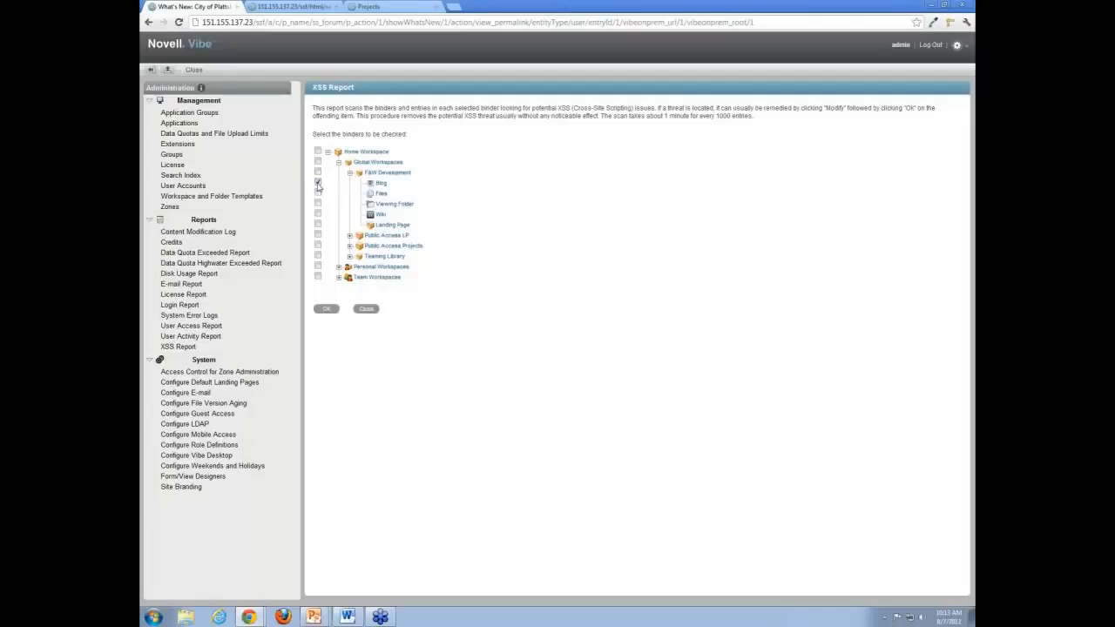
- Collapse the workspace tree and go to Configure Guest Access
{"action": "left_click", "coordinate": [349, 173]}
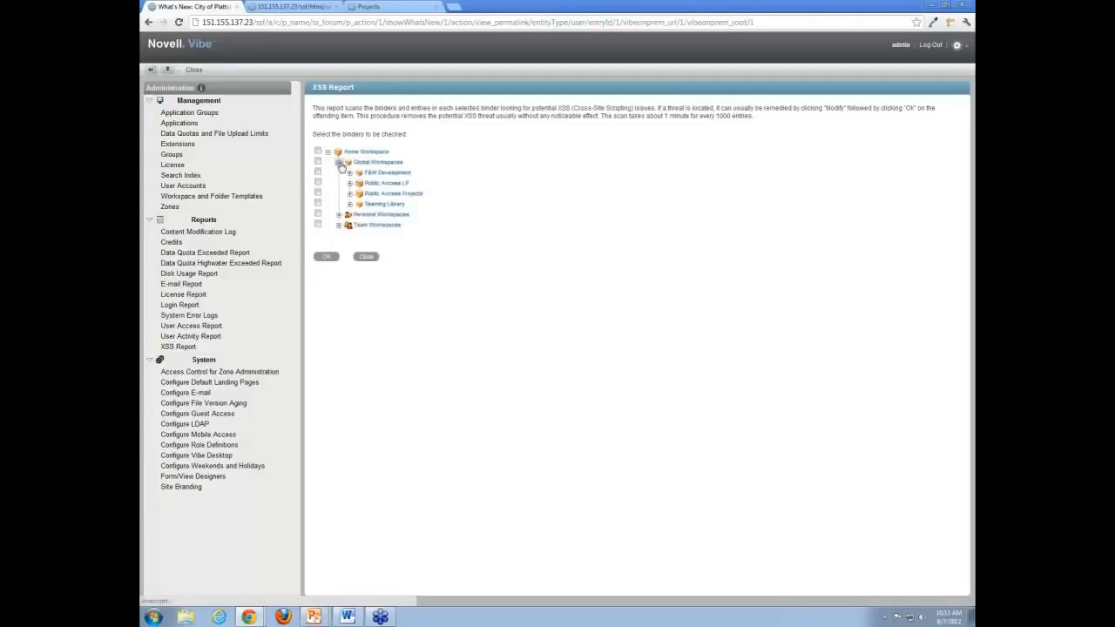
{"action": "left_click", "coordinate": [339, 163]}
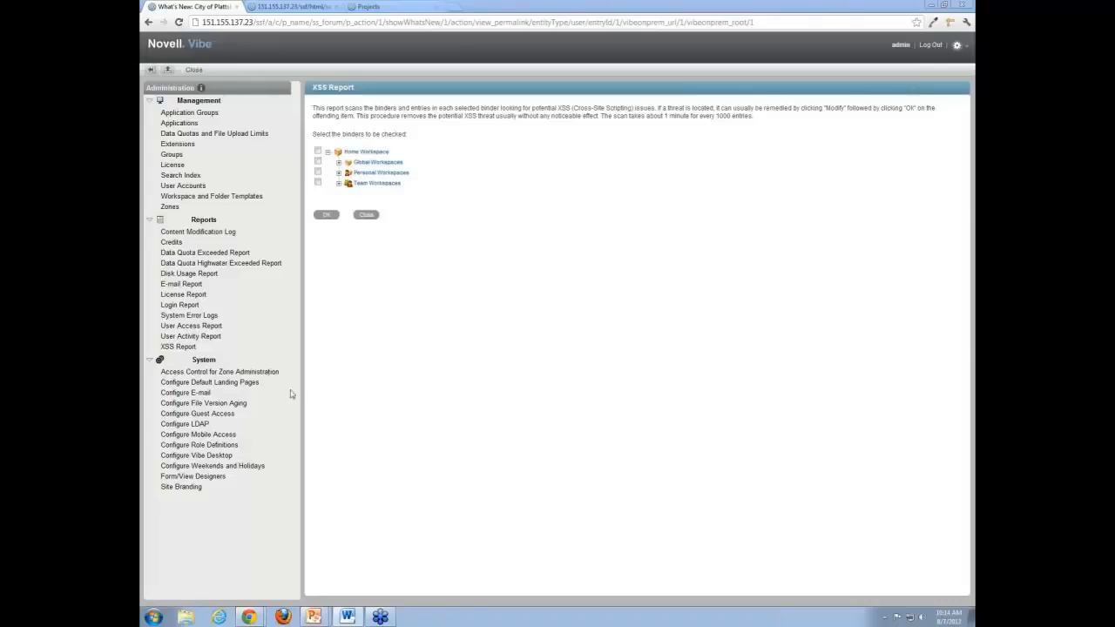
{"action": "left_click", "coordinate": [217, 416]}
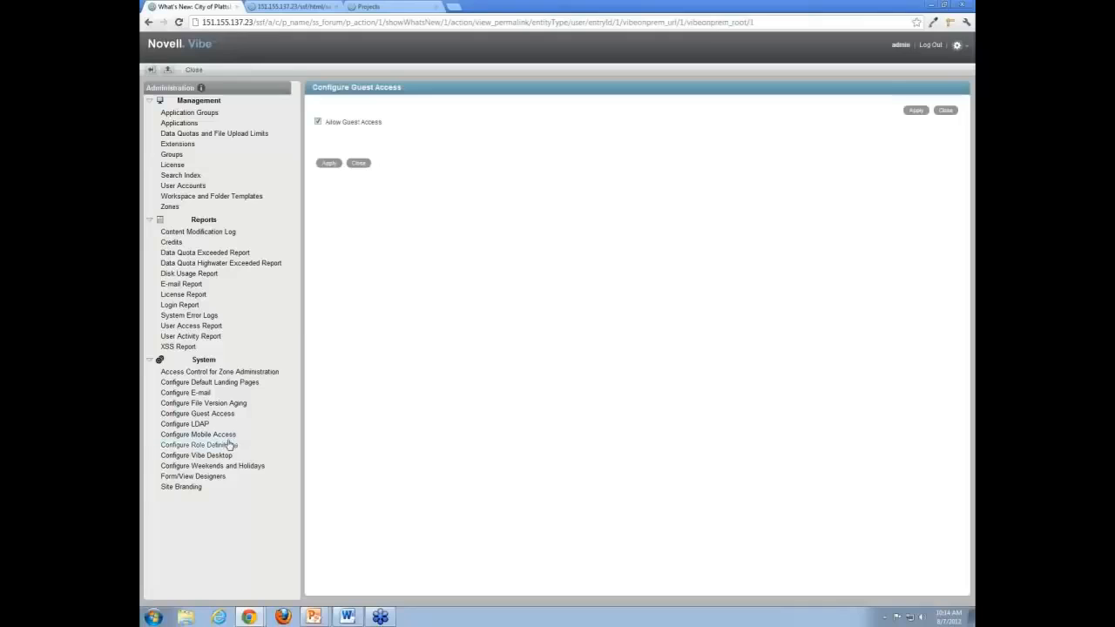
- Go to Configure Default Landing Pages from the System section
{"action": "left_click", "coordinate": [232, 383]}
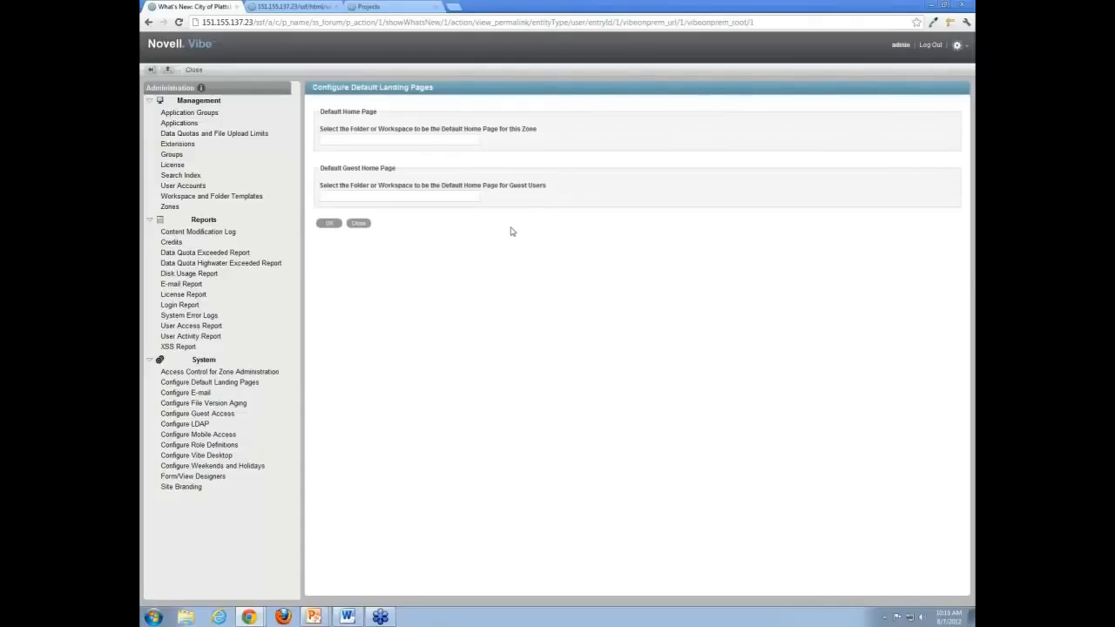
- Inspect the Default Home Page and Guest Home Page fields, then go to Configure File Version Aging
{"action": "left_click", "coordinate": [445, 140]}
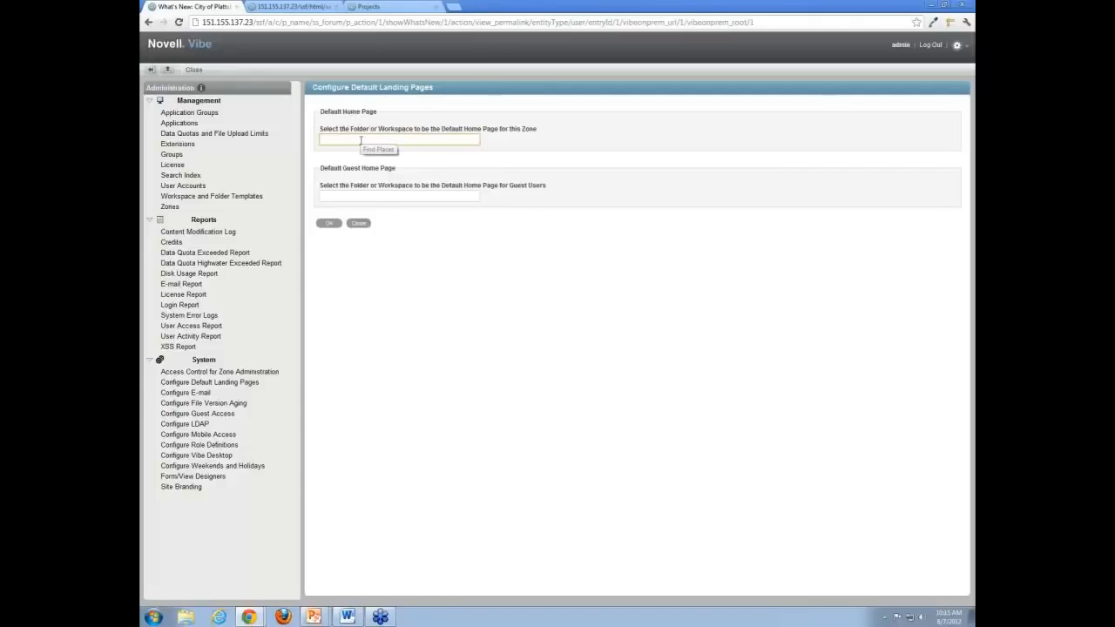
{"action": "left_click", "coordinate": [367, 195]}
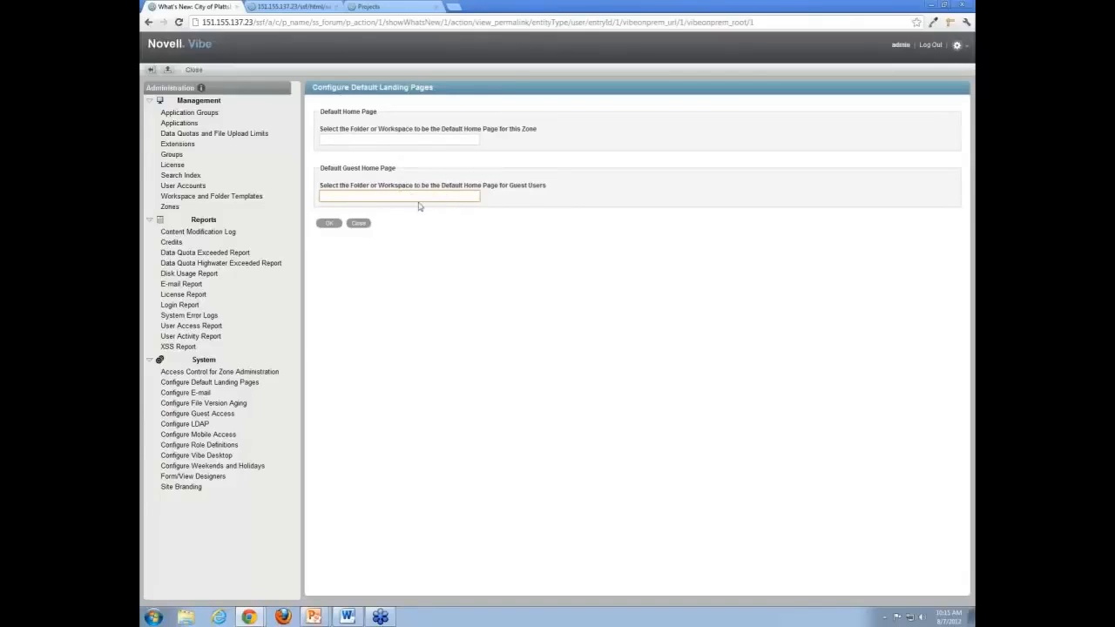
{"action": "left_click", "coordinate": [235, 403]}
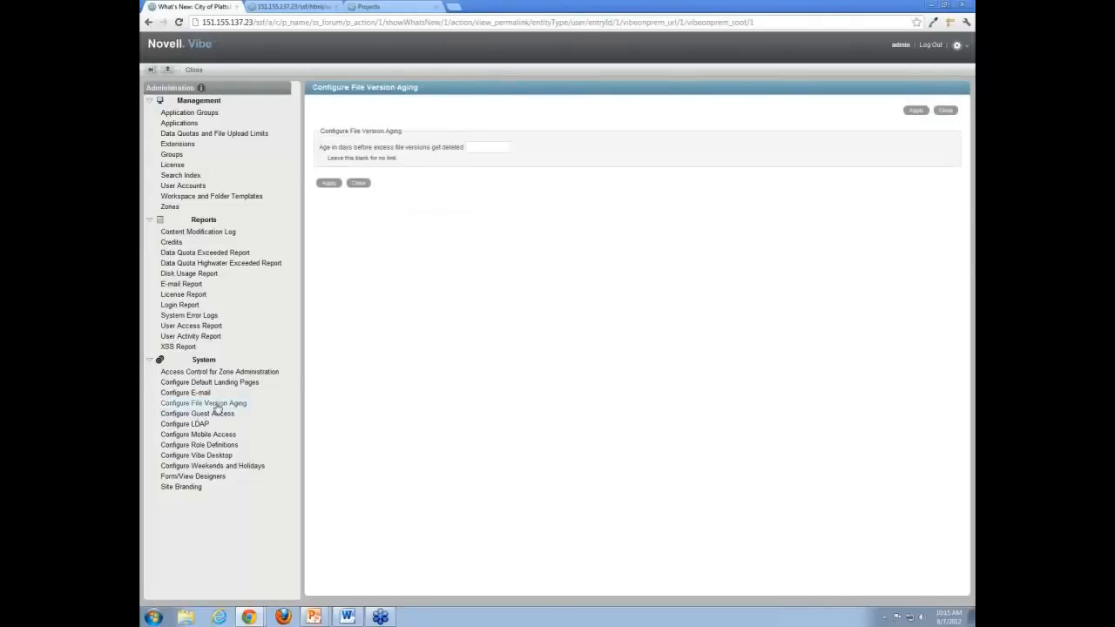
- Inspect the Age in days field, then go to Configure Weekends and Holidays
{"action": "left_click", "coordinate": [488, 147]}
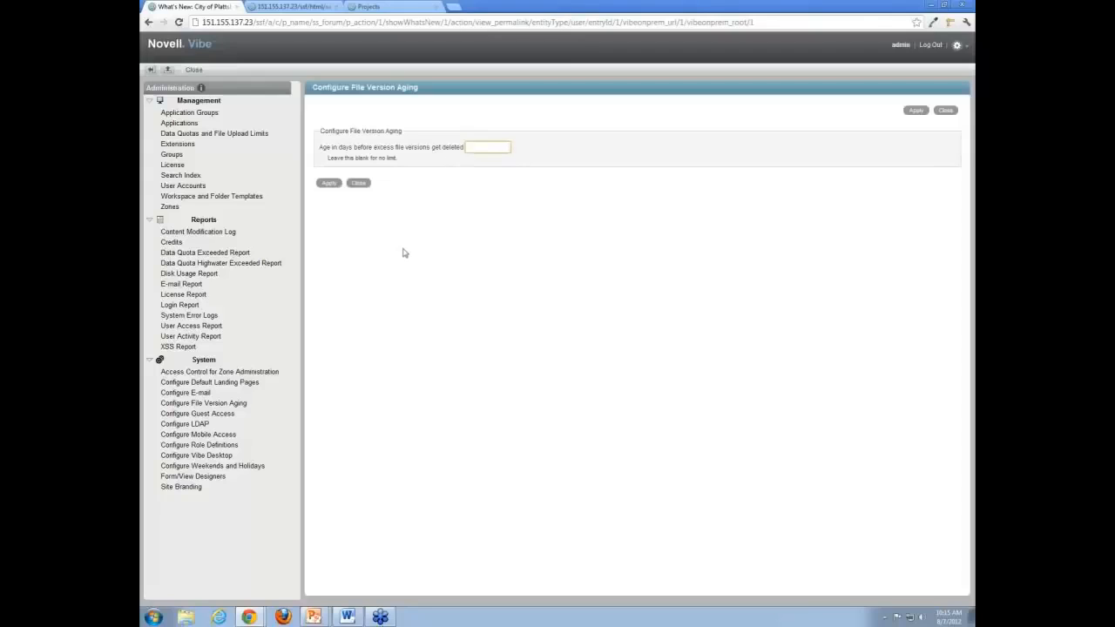
{"action": "left_click", "coordinate": [233, 466]}
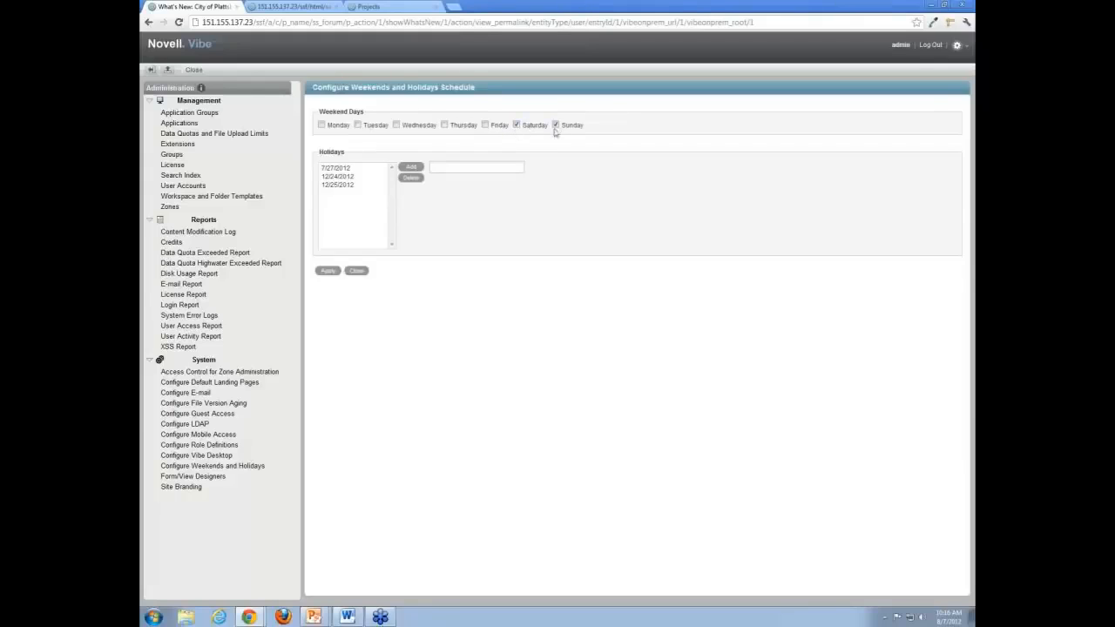
- Browse the 7/27/2012, 12/24/2012 and 12/25/2012 holidays, then go to Configure LDAP
{"action": "left_click", "coordinate": [346, 169]}
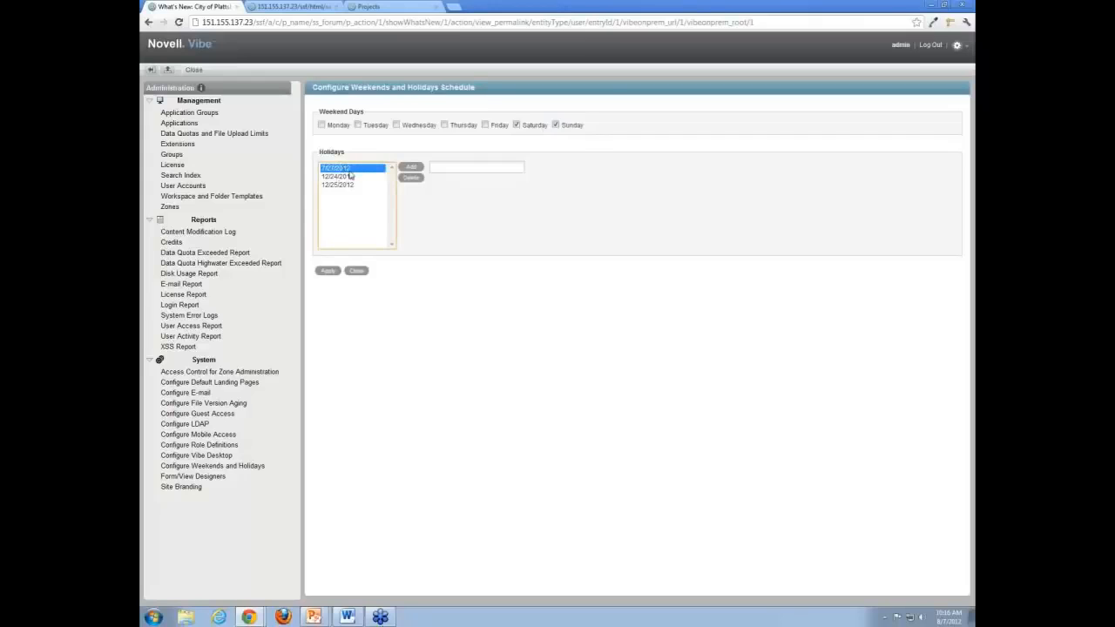
{"action": "left_click", "coordinate": [358, 177]}
{"action": "left_click", "coordinate": [356, 184]}
{"action": "left_click", "coordinate": [352, 169]}
{"action": "left_click", "coordinate": [201, 425]}
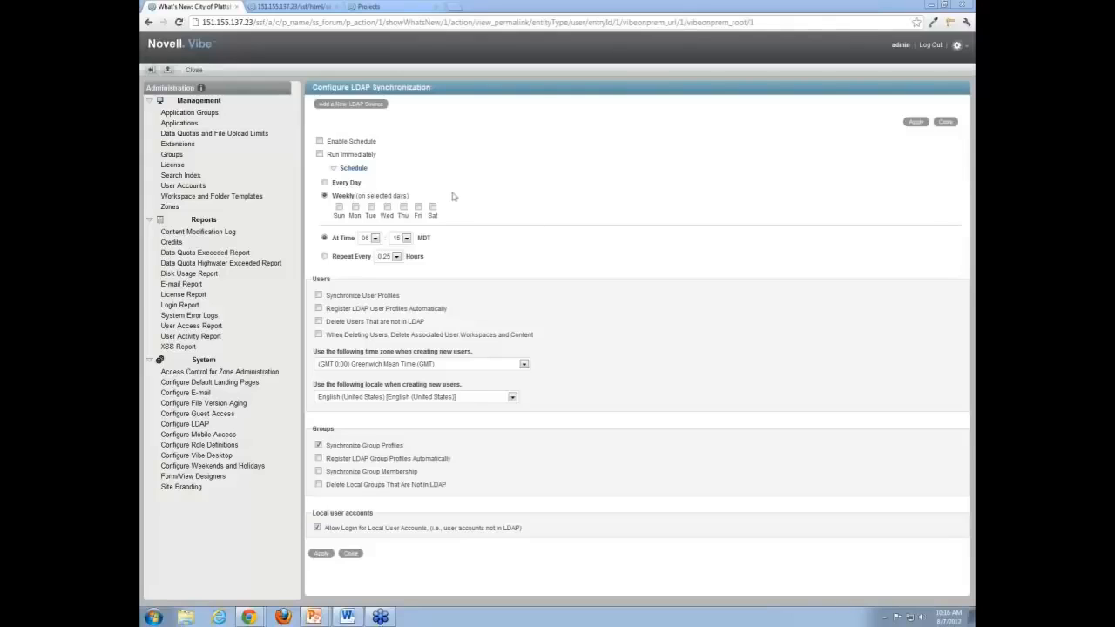
- Add a new LDAP source, accept the warning, and inspect the LDAP URL field and its format hint
{"action": "left_click", "coordinate": [376, 106]}
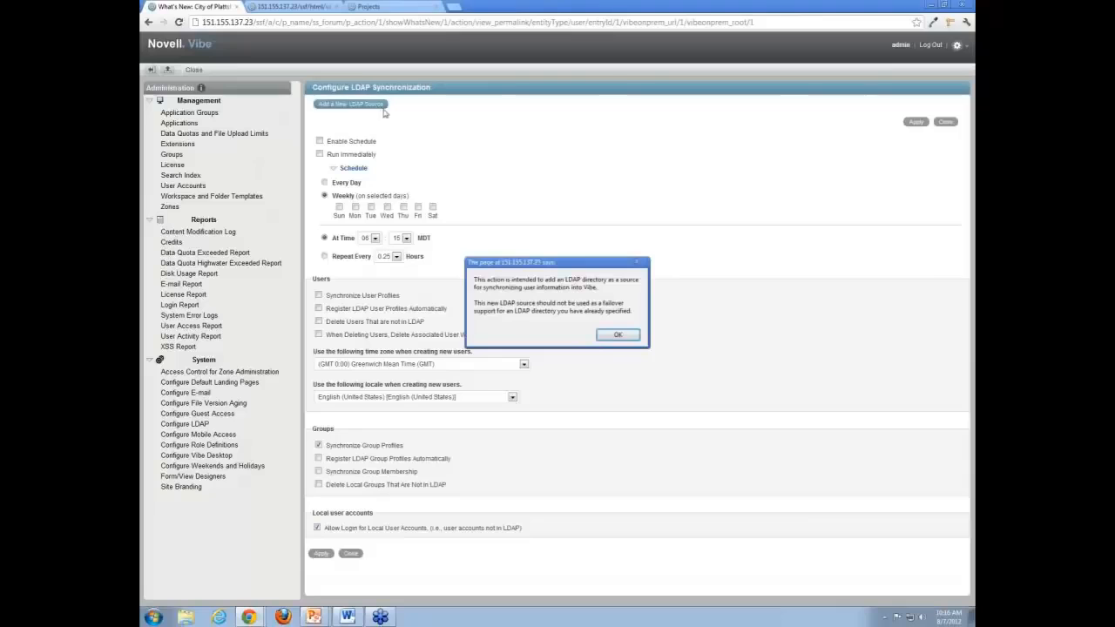
{"action": "left_click", "coordinate": [619, 338]}
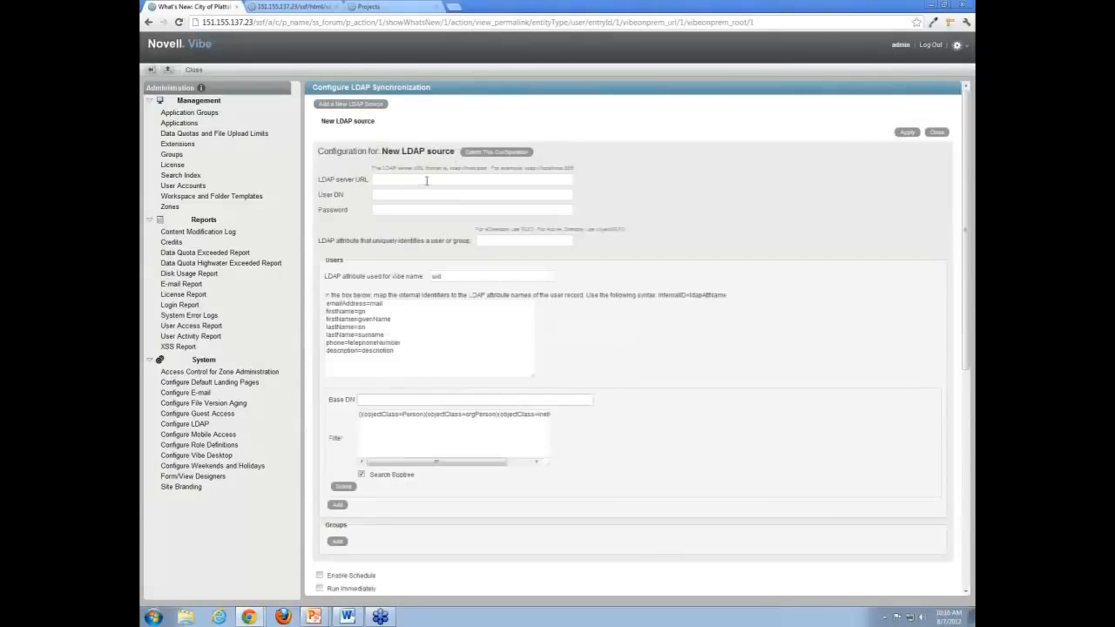
{"action": "left_click", "coordinate": [426, 179]}
{"action": "scroll", "coordinate": [629, 218], "scroll_direction": "down", "scroll_amount": 5}
{"action": "scroll", "coordinate": [628, 226], "scroll_direction": "up", "scroll_amount": 5}
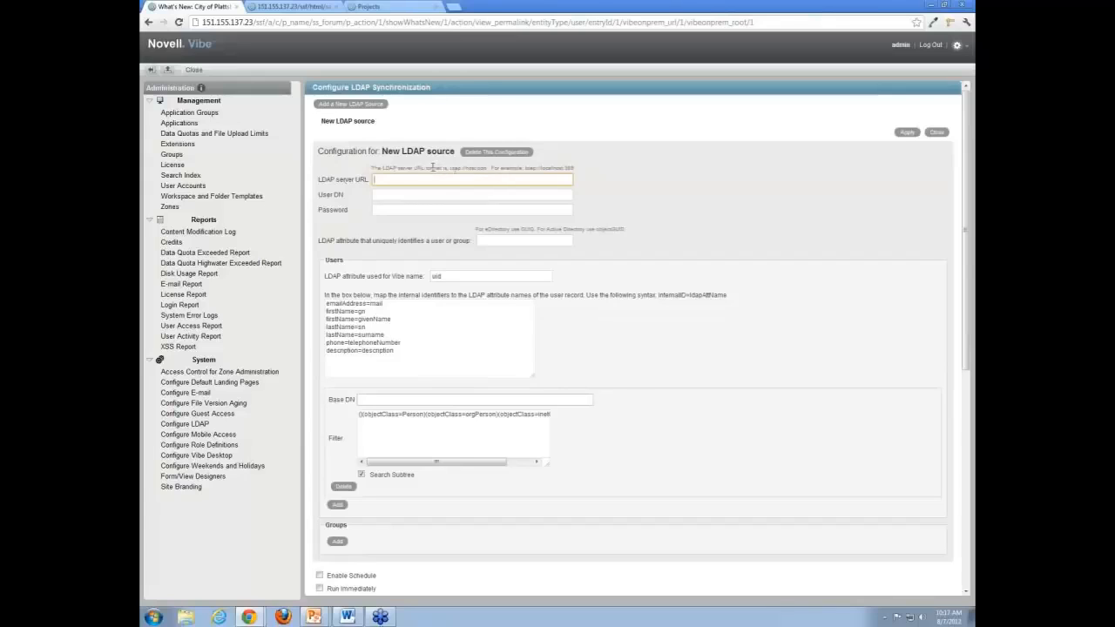
{"action": "left_click_drag", "start_coordinate": [433, 166], "coordinate": [583, 165]}
{"action": "left_click", "coordinate": [606, 170]}
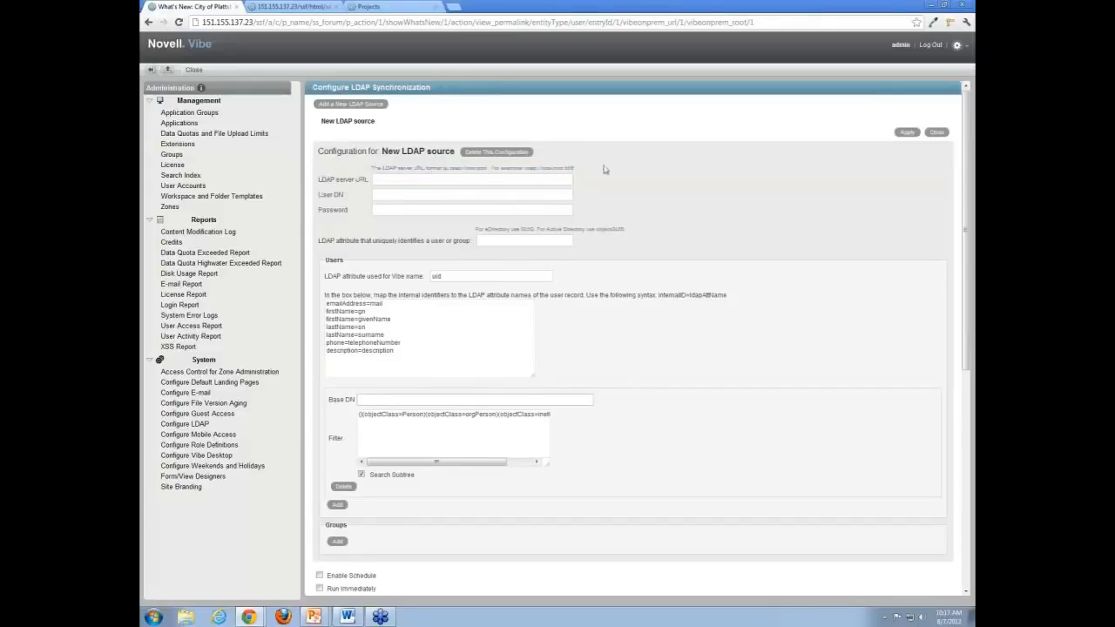
- Inspect the blank User DN and Password fields and the emailAddress=mail attribute mapping
{"action": "left_click", "coordinate": [384, 192]}
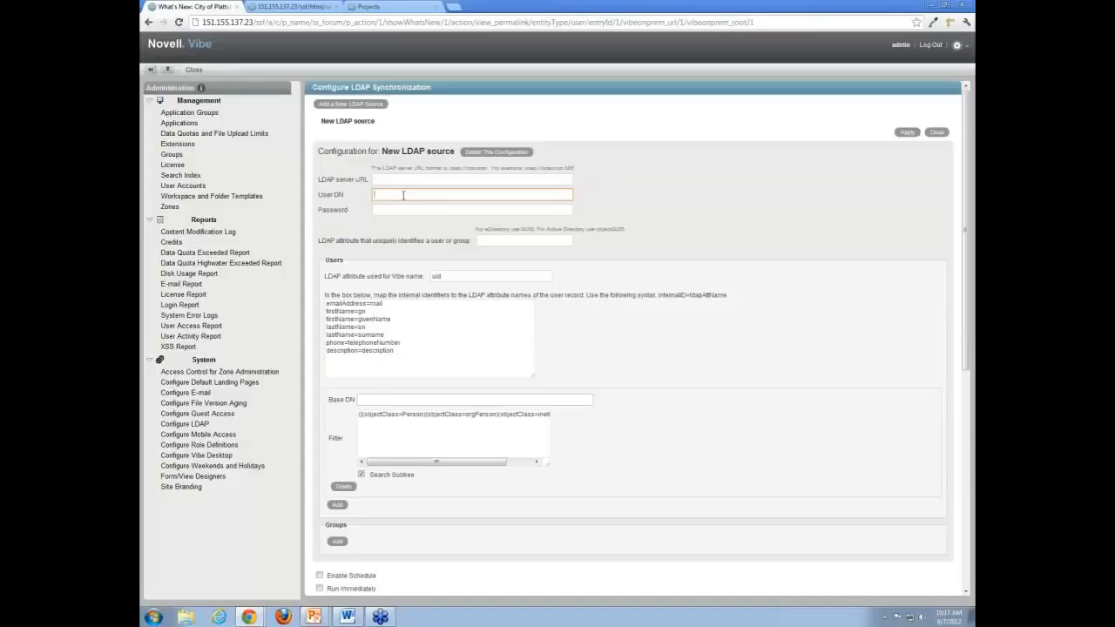
{"action": "left_click", "coordinate": [394, 209]}
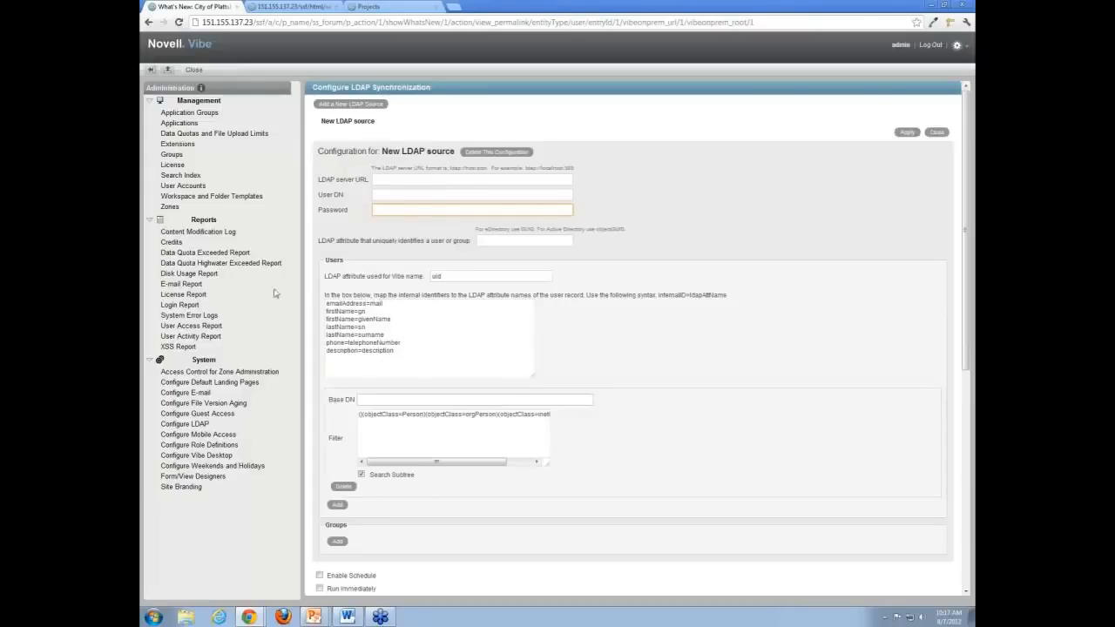
{"action": "left_click", "coordinate": [399, 307]}
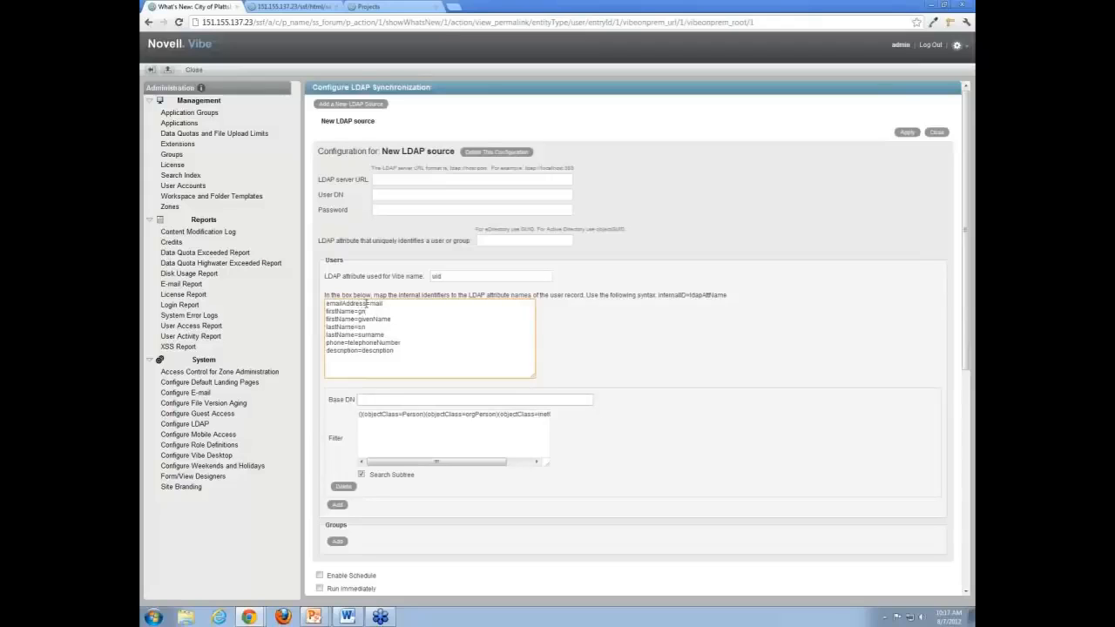
{"action": "left_click_drag", "start_coordinate": [366, 303], "coordinate": [322, 305]}
{"action": "left_click", "coordinate": [348, 322]}
- Open the User profile definition in Form/View Designers and expand Profile Form Definition > Form > Three Column Table
{"action": "left_click", "coordinate": [207, 479]}
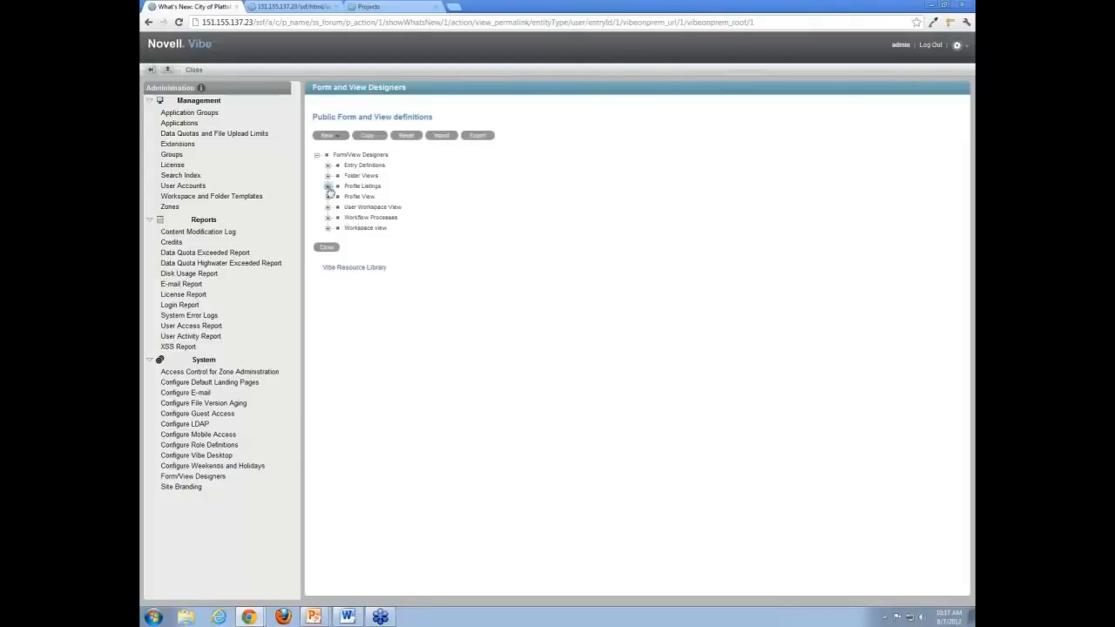
{"action": "left_click", "coordinate": [327, 197]}
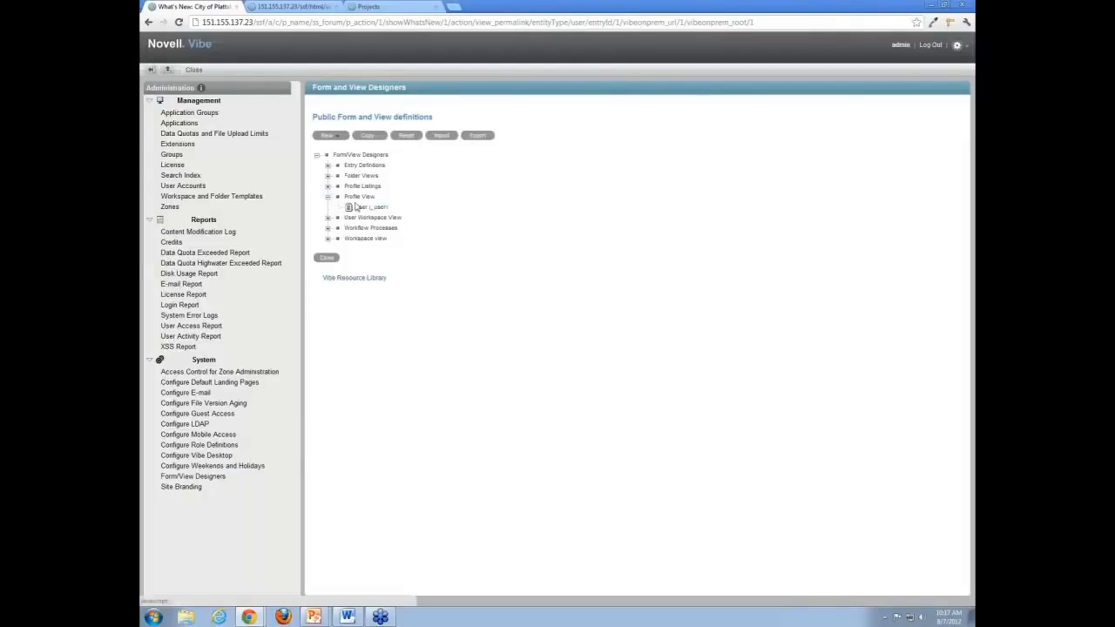
{"action": "left_click", "coordinate": [364, 209]}
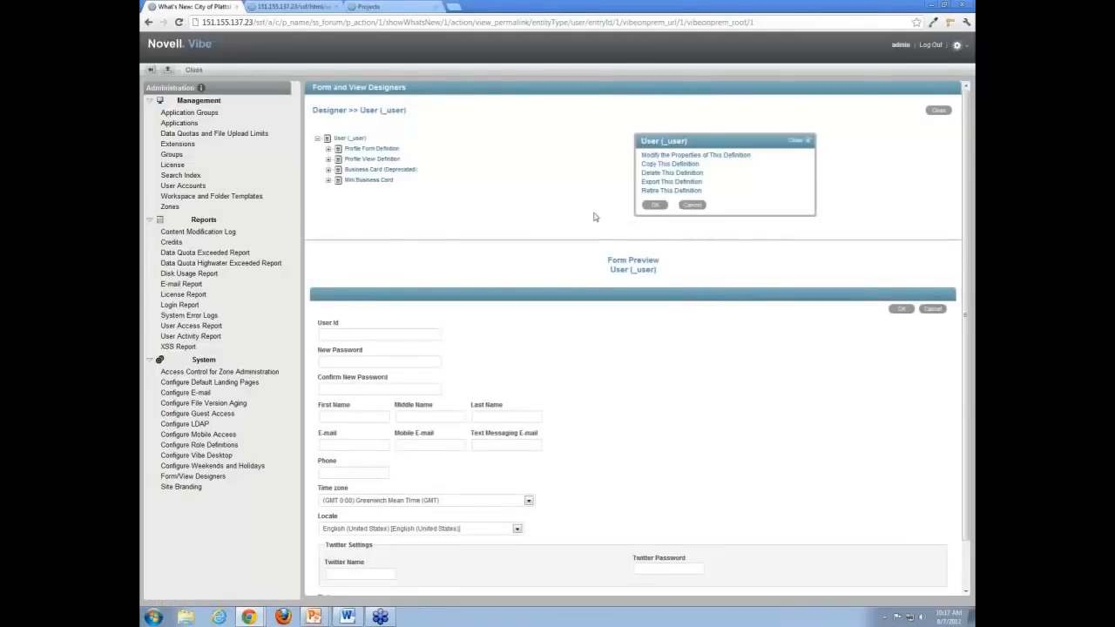
{"action": "left_click", "coordinate": [329, 150]}
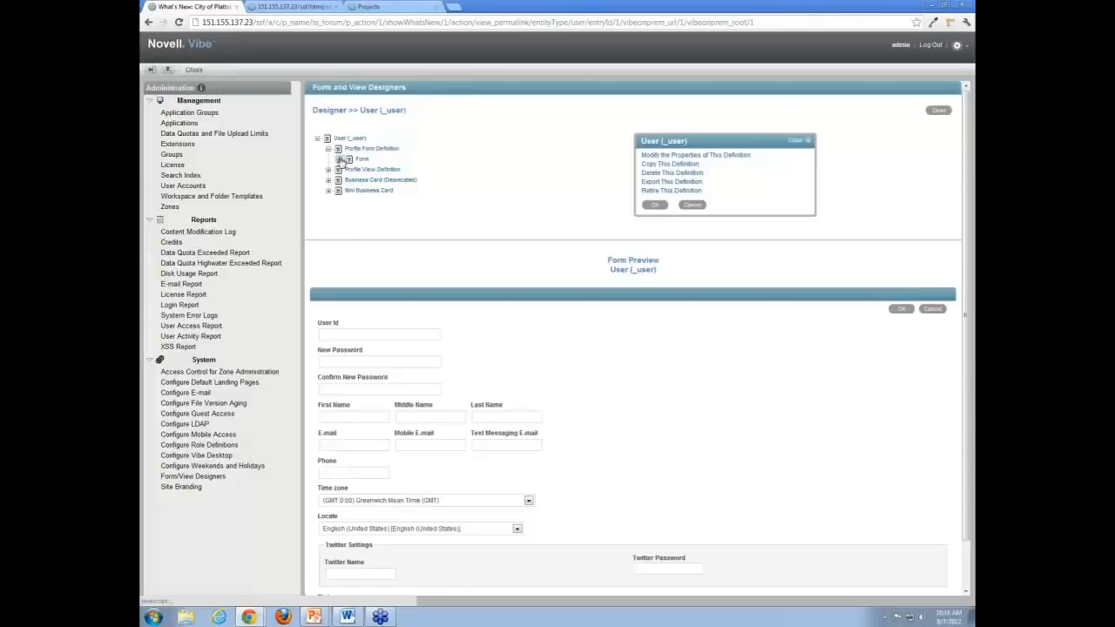
{"action": "left_click", "coordinate": [339, 160]}
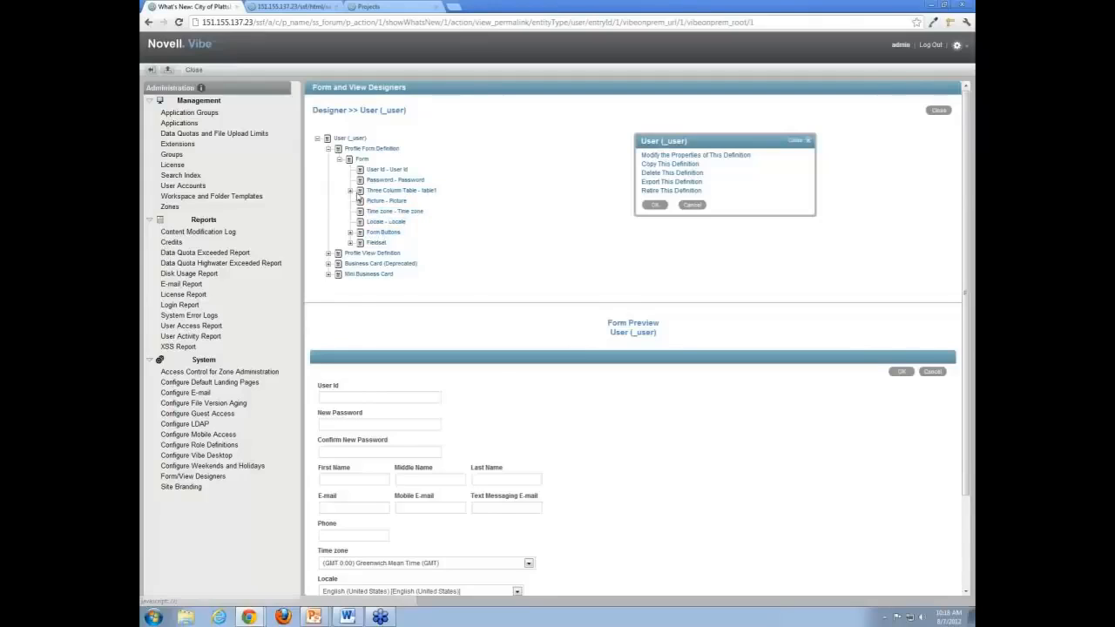
{"action": "left_click", "coordinate": [350, 190]}
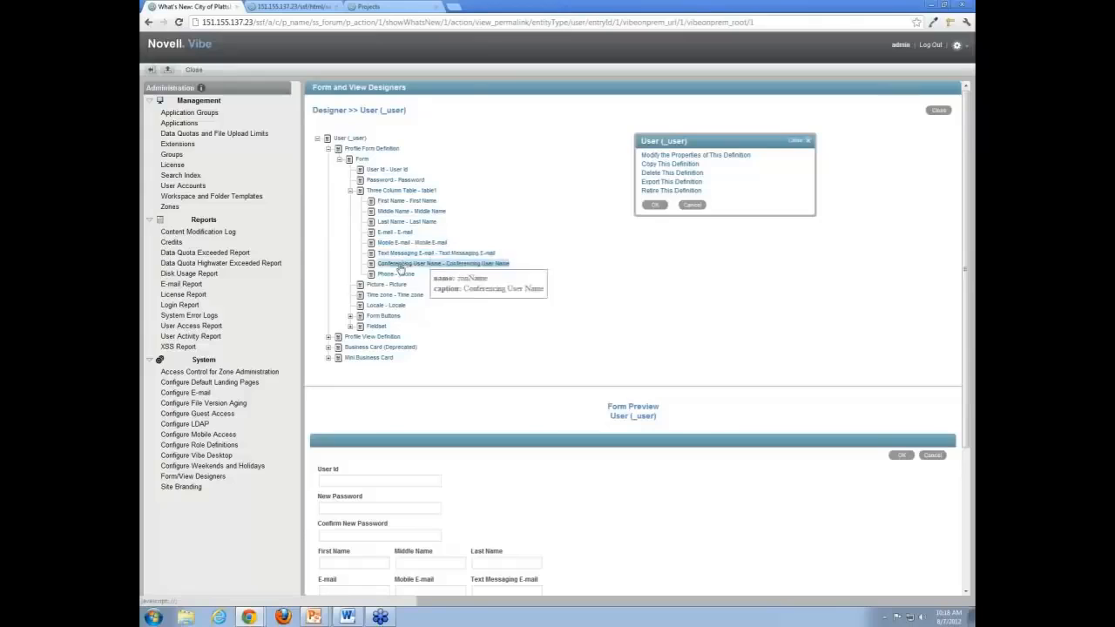
- Start adding a Fax element to the Three Column Table, then cancel it
{"action": "left_click", "coordinate": [397, 191]}
{"action": "left_click", "coordinate": [647, 172]}
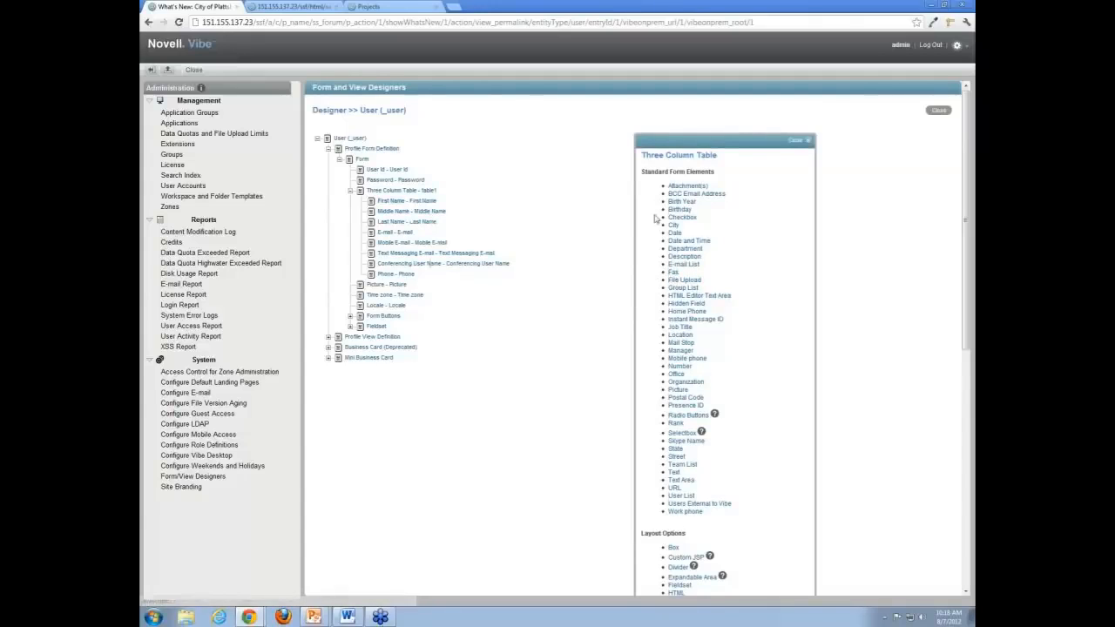
{"action": "left_click", "coordinate": [673, 273]}
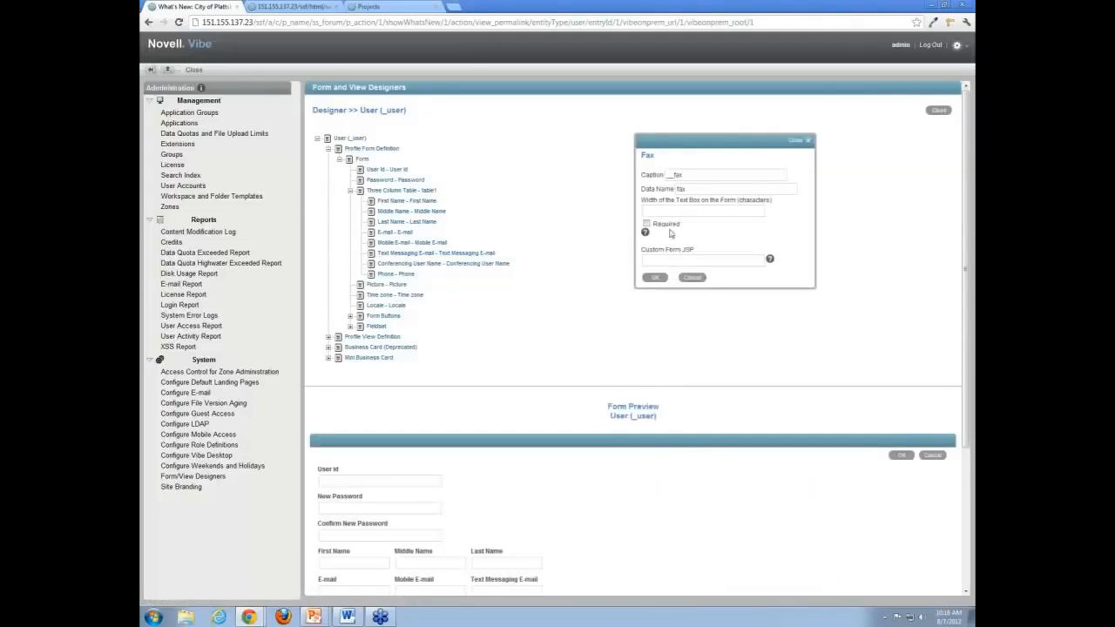
{"action": "left_click", "coordinate": [687, 175]}
{"action": "left_click", "coordinate": [695, 279]}
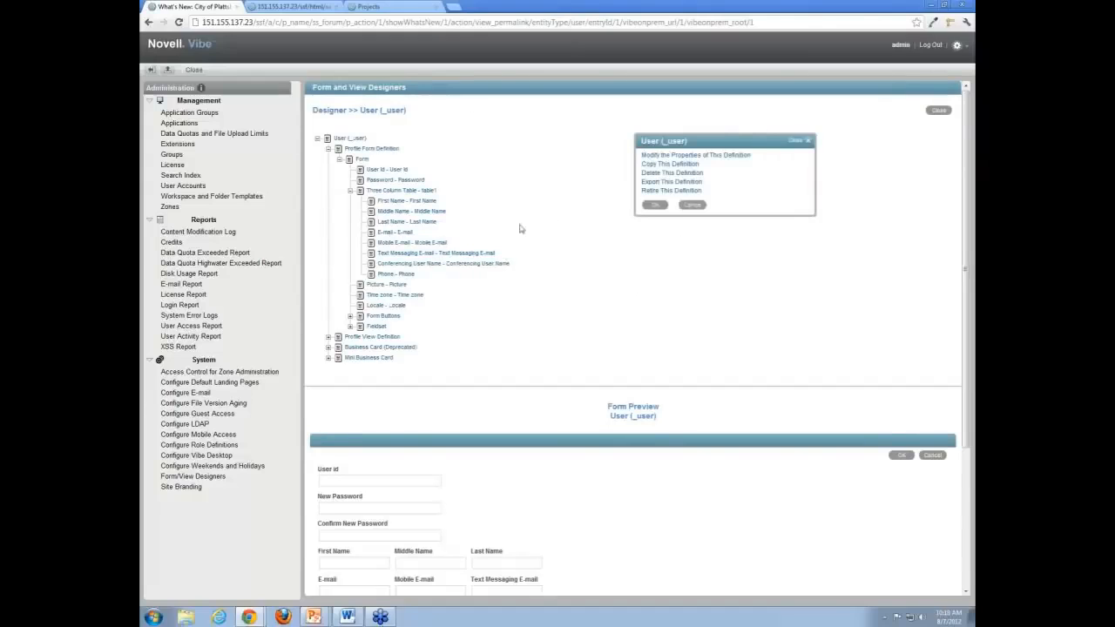
- Start a new LDAP source in LDAP synchronization and review its firstName attribute mapping
{"action": "left_click", "coordinate": [201, 425]}
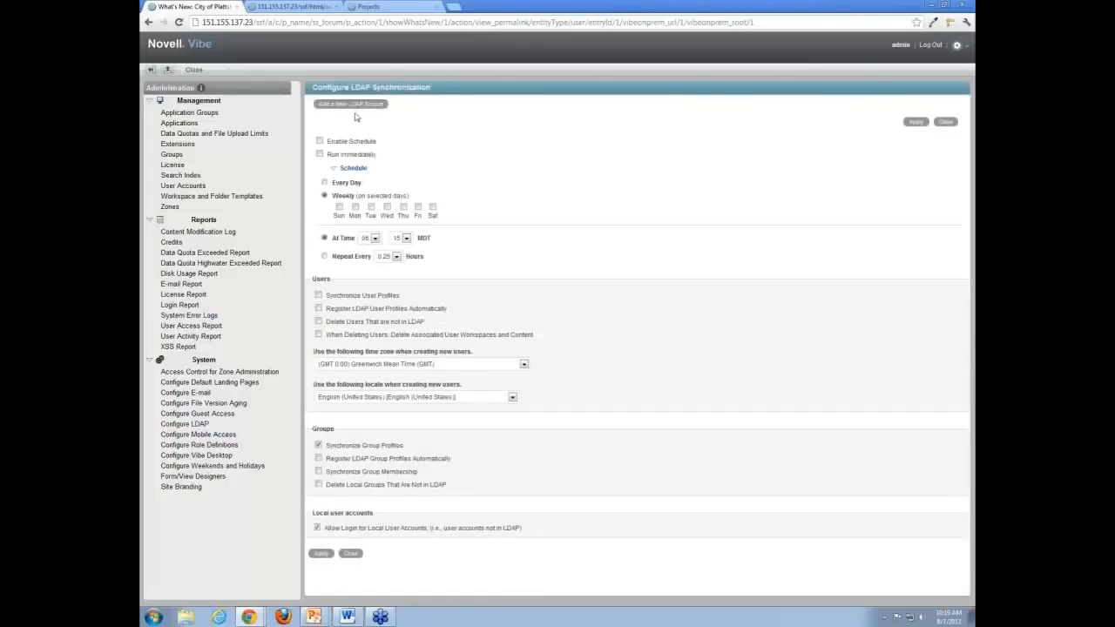
{"action": "left_click", "coordinate": [365, 105]}
{"action": "left_click", "coordinate": [622, 339]}
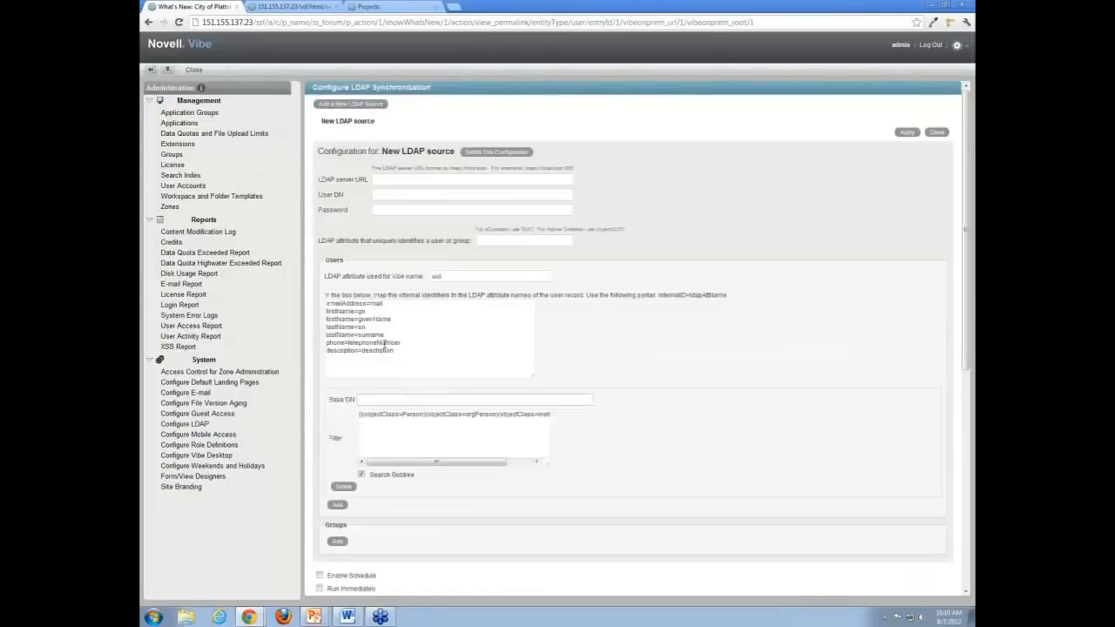
{"action": "left_click_drag", "start_coordinate": [331, 319], "coordinate": [355, 319]}
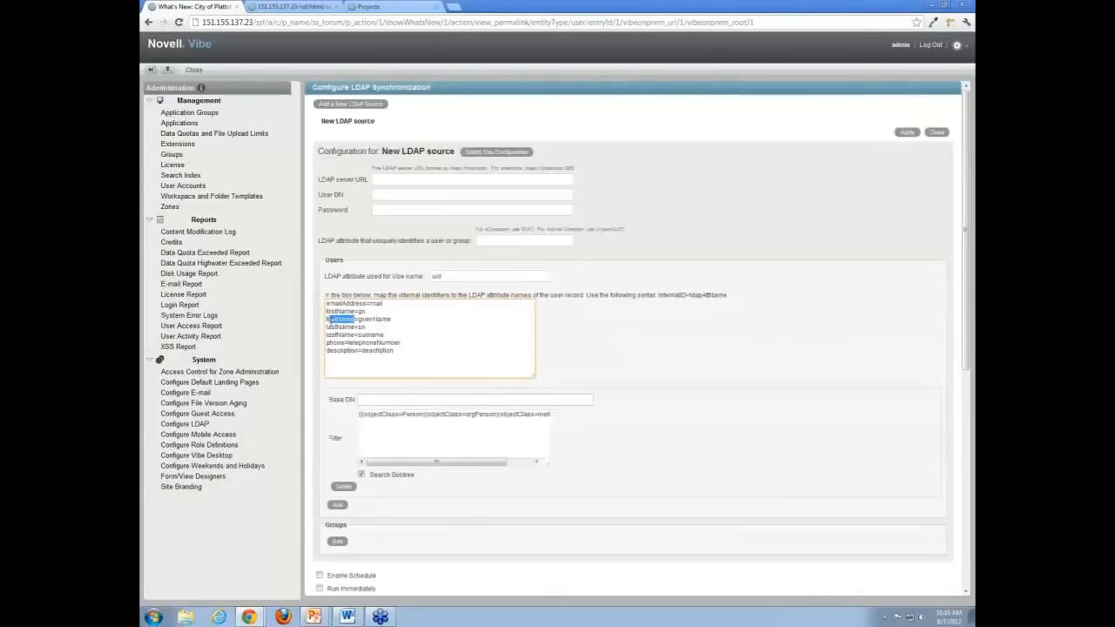
{"action": "left_click", "coordinate": [346, 312]}
- Check the Base DN and search filter fields, then move down to the Schedule section
{"action": "scroll", "coordinate": [377, 363], "scroll_direction": "down", "scroll_amount": 3}
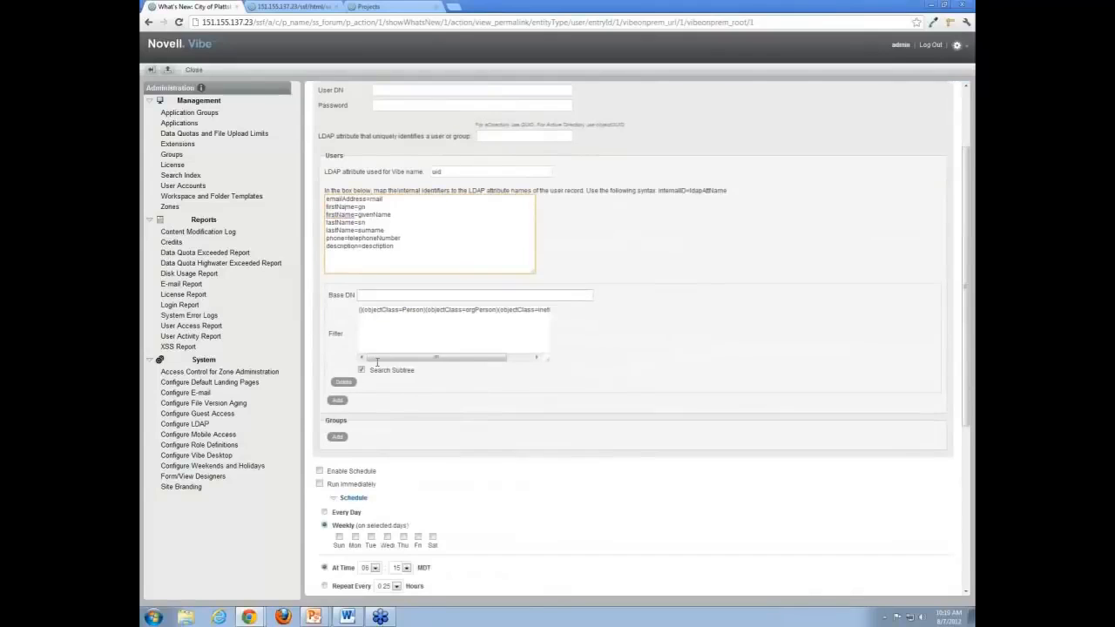
{"action": "left_click", "coordinate": [447, 296]}
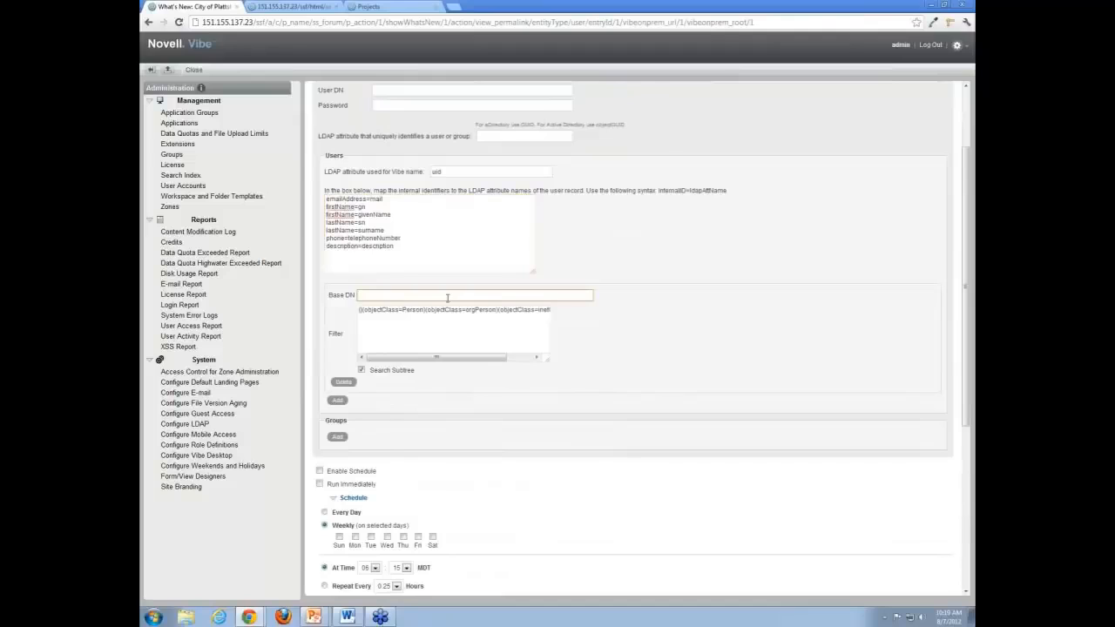
{"action": "left_click", "coordinate": [408, 323]}
{"action": "left_click", "coordinate": [426, 294]}
{"action": "scroll", "coordinate": [343, 412], "scroll_direction": "down", "scroll_amount": 1}
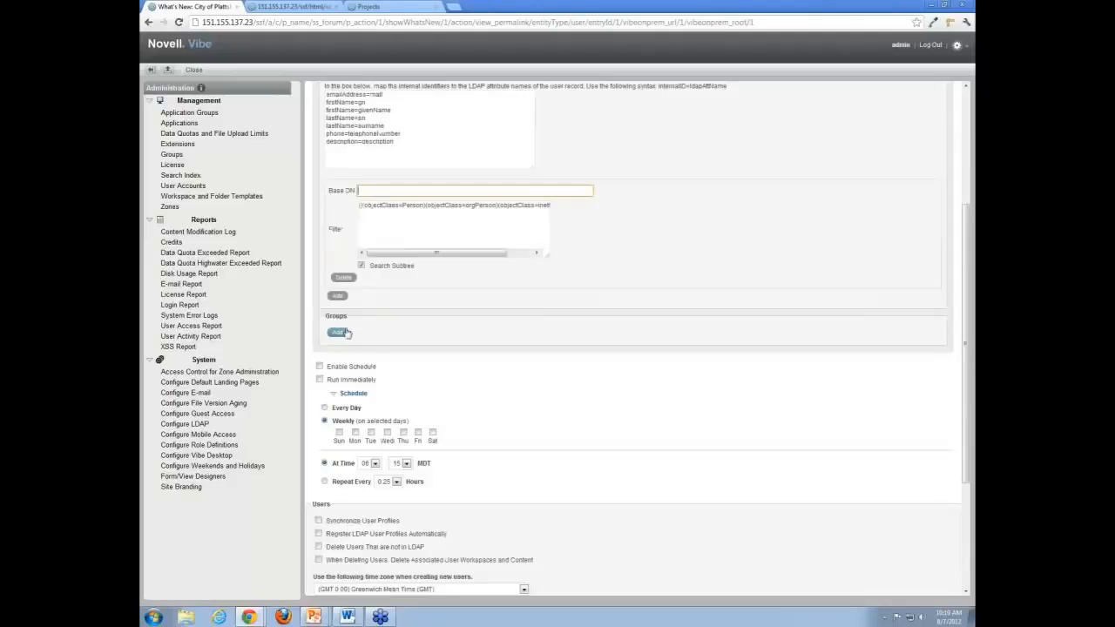
{"action": "scroll", "coordinate": [392, 340], "scroll_direction": "up", "scroll_amount": 2}
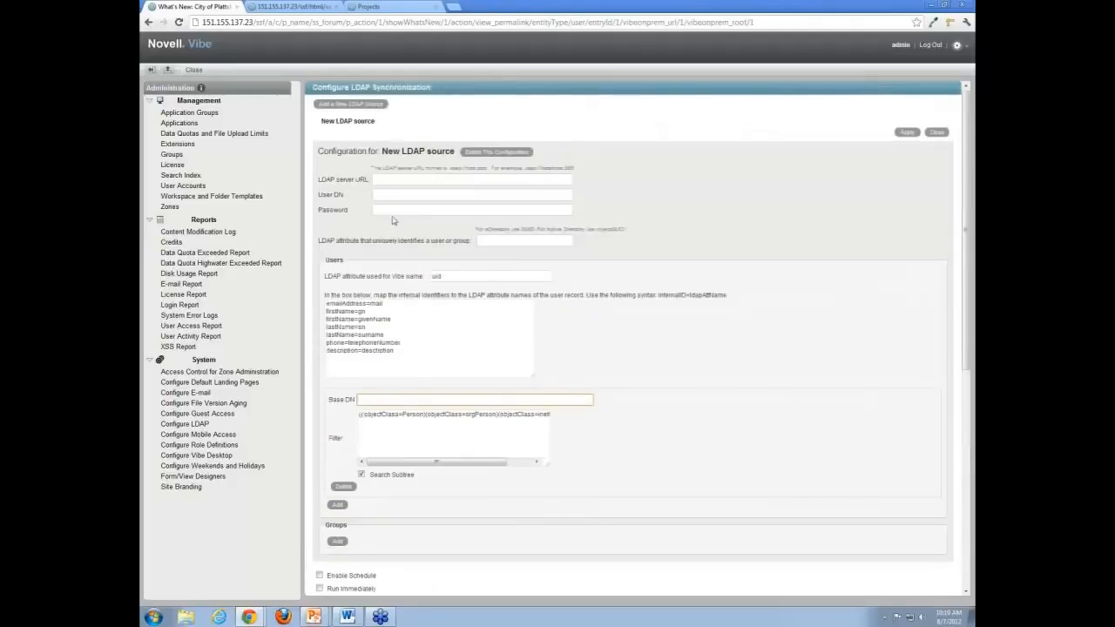
{"action": "scroll", "coordinate": [415, 304], "scroll_direction": "down", "scroll_amount": 4}
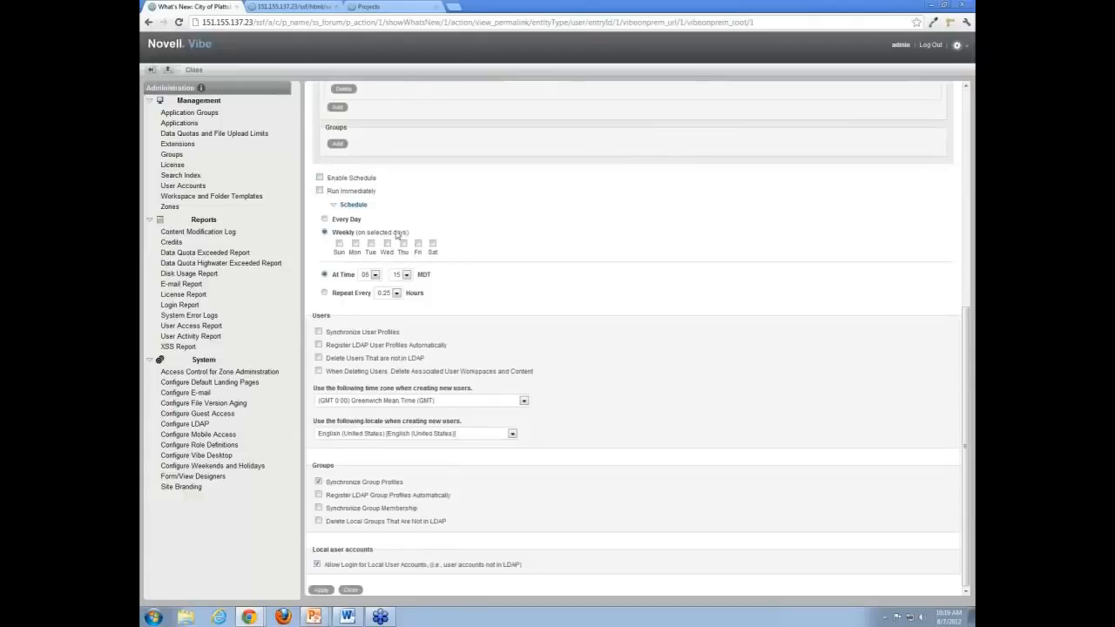
{"action": "double_click", "coordinate": [360, 208]}
- Set the LDAP sync schedule to weekly, repeating every 0.25 hours
{"action": "left_click", "coordinate": [335, 207]}
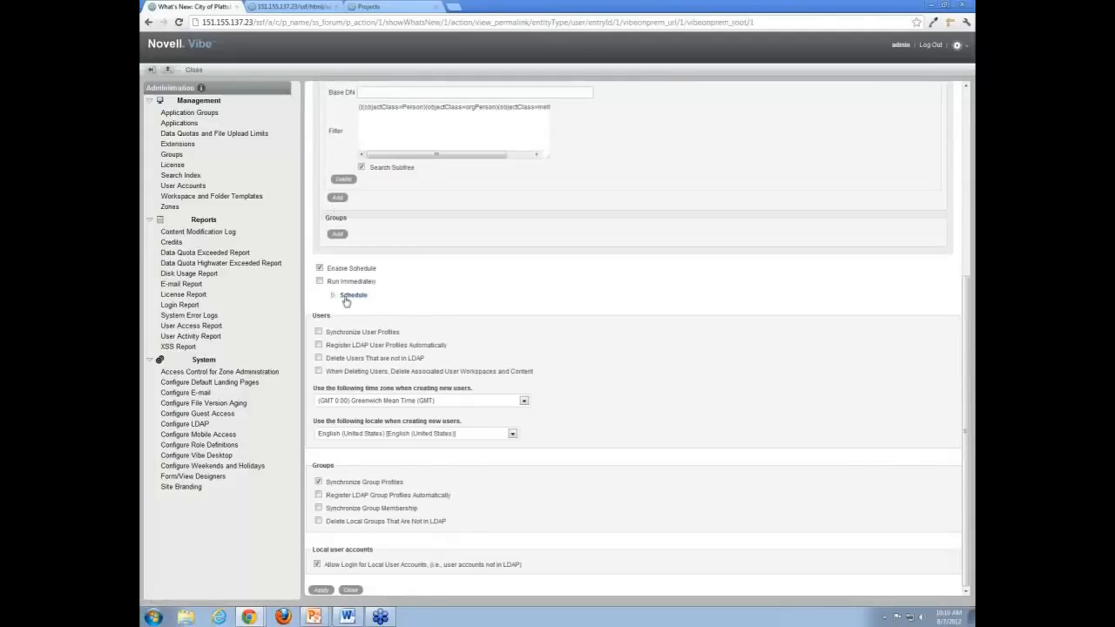
{"action": "left_click", "coordinate": [335, 297]}
{"action": "scroll", "coordinate": [346, 309], "scroll_direction": "down", "scroll_amount": 1}
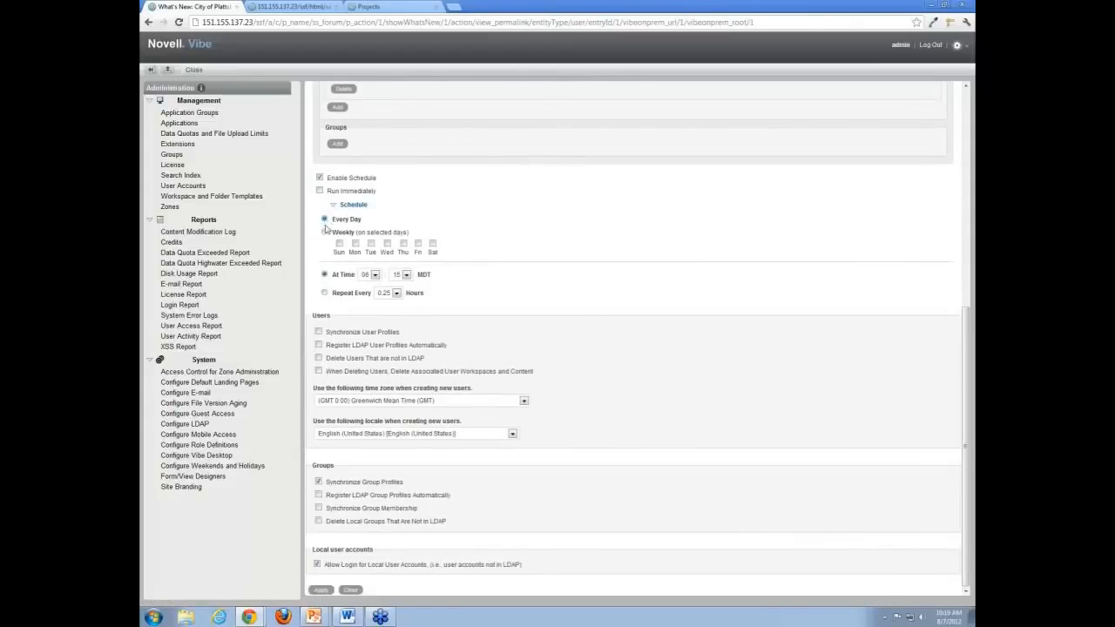
{"action": "left_click", "coordinate": [325, 232]}
{"action": "left_click_drag", "start_coordinate": [419, 275], "coordinate": [433, 274]}
{"action": "left_click", "coordinate": [438, 277]}
{"action": "left_click", "coordinate": [325, 293]}
{"action": "left_click", "coordinate": [396, 294]}
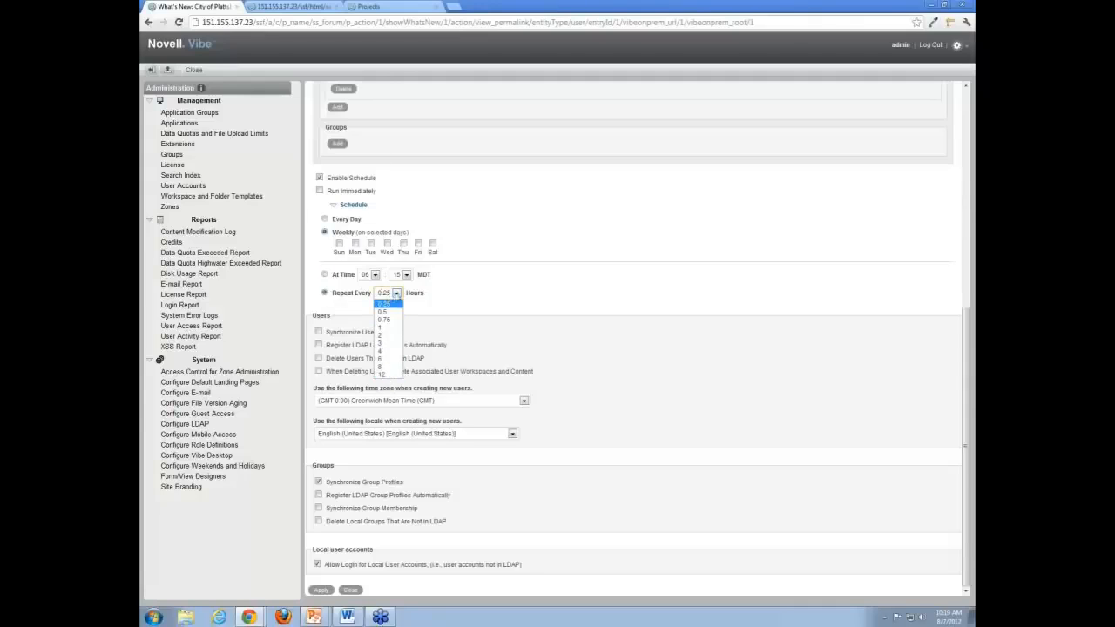
{"action": "left_click", "coordinate": [393, 302]}
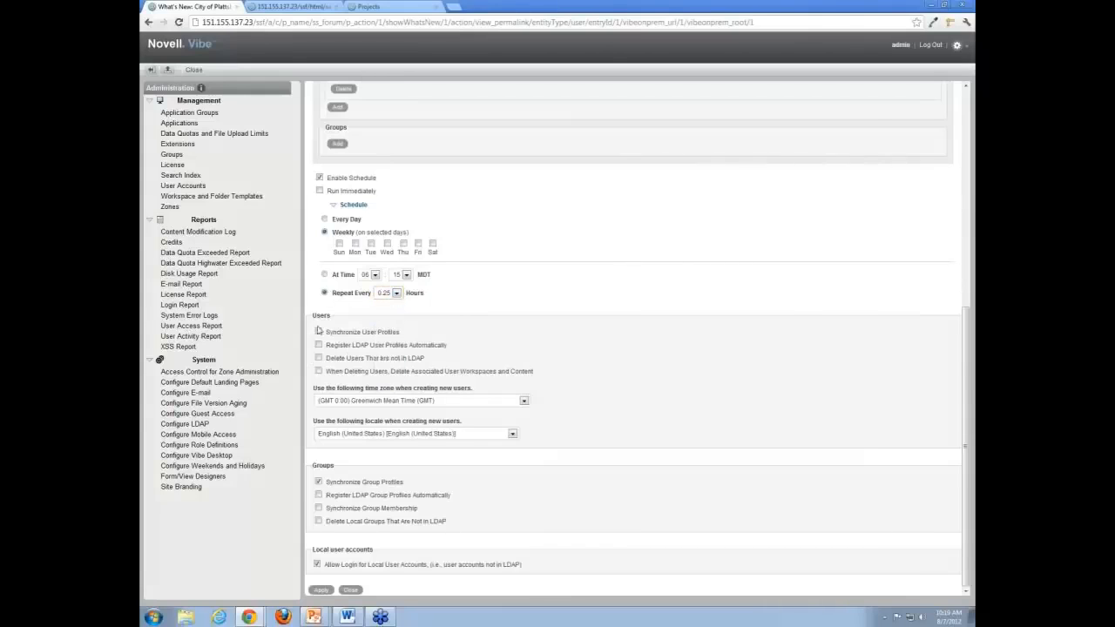
- Turn off user profile synchronization, leaving the user deletion options off
{"action": "left_click", "coordinate": [319, 332]}
{"action": "left_click", "coordinate": [318, 371]}
{"action": "left_click", "coordinate": [318, 358]}
{"action": "left_click", "coordinate": [319, 332]}
- Keep group profile synchronization on, with automatic LDAP group registration turned off
{"action": "left_click_drag", "start_coordinate": [314, 466], "coordinate": [340, 463]}
{"action": "left_click", "coordinate": [340, 464]}
{"action": "left_click", "coordinate": [319, 482]}
{"action": "left_click", "coordinate": [319, 495]}
{"action": "left_click", "coordinate": [319, 484]}
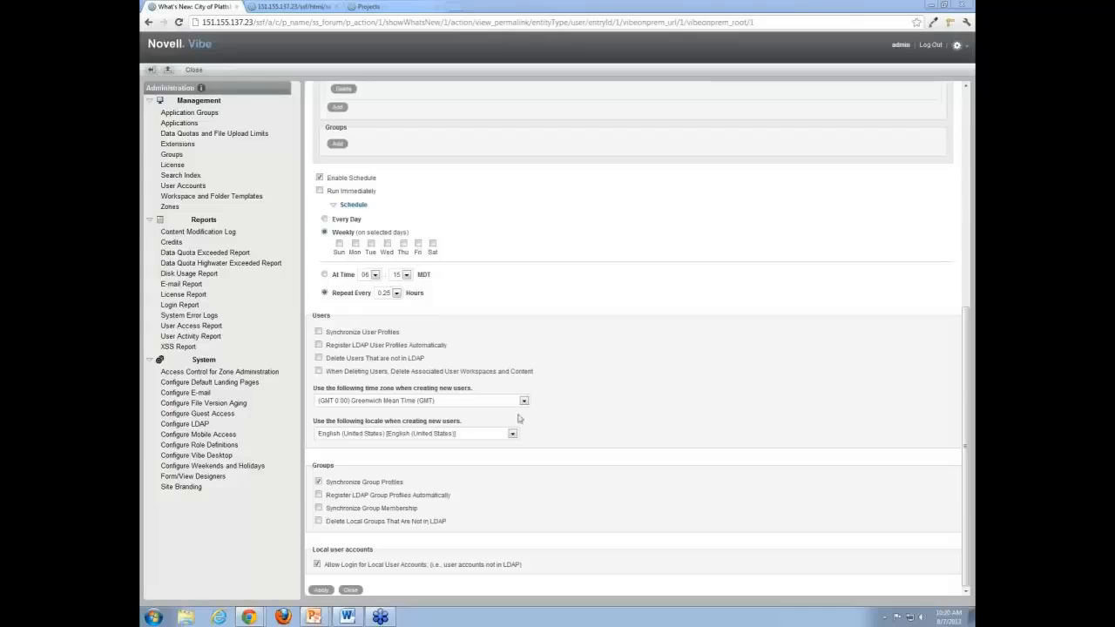
- Open Configure Role Definitions and review the Workspace and Folder Administrator role
{"action": "left_click", "coordinate": [213, 446]}
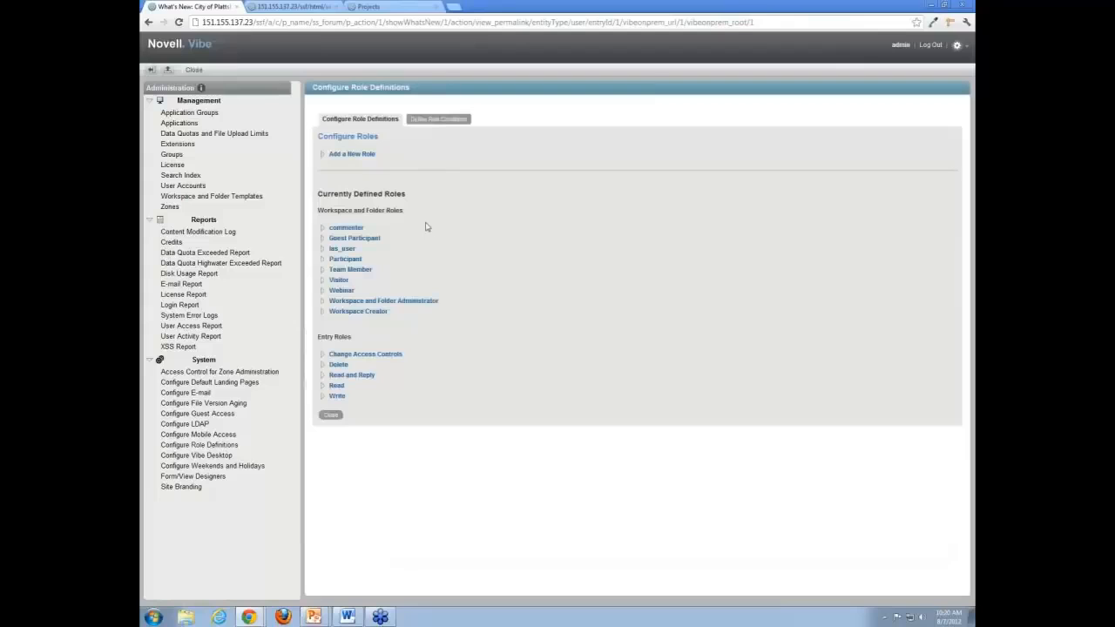
{"action": "left_click", "coordinate": [324, 271]}
{"action": "left_click", "coordinate": [325, 272]}
{"action": "left_click", "coordinate": [323, 302]}
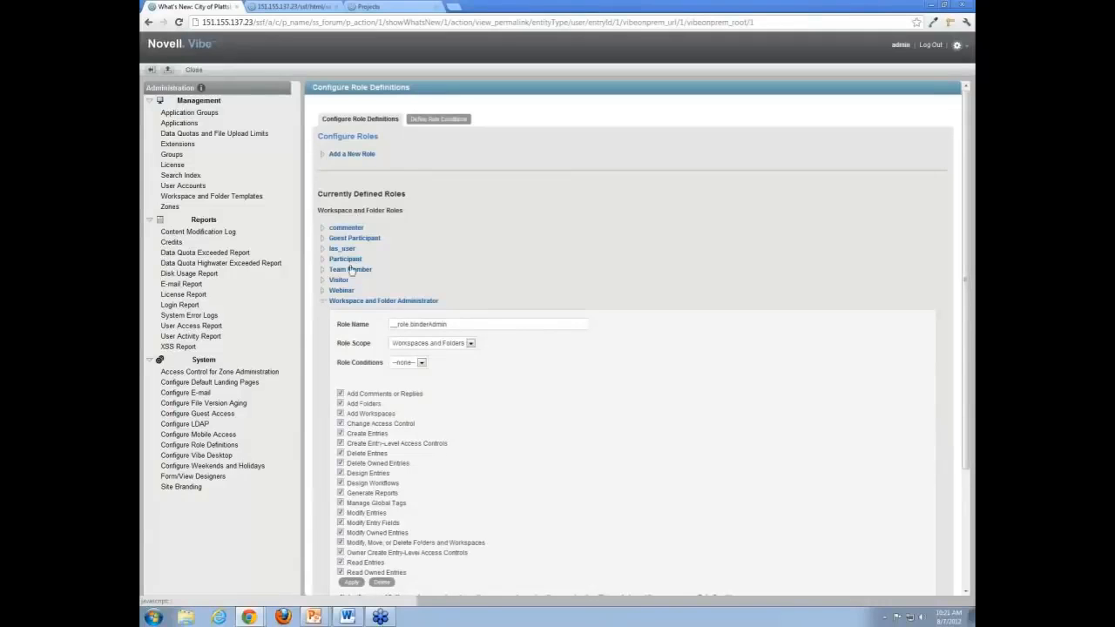
{"action": "scroll", "coordinate": [405, 266], "scroll_direction": "down", "scroll_amount": 3}
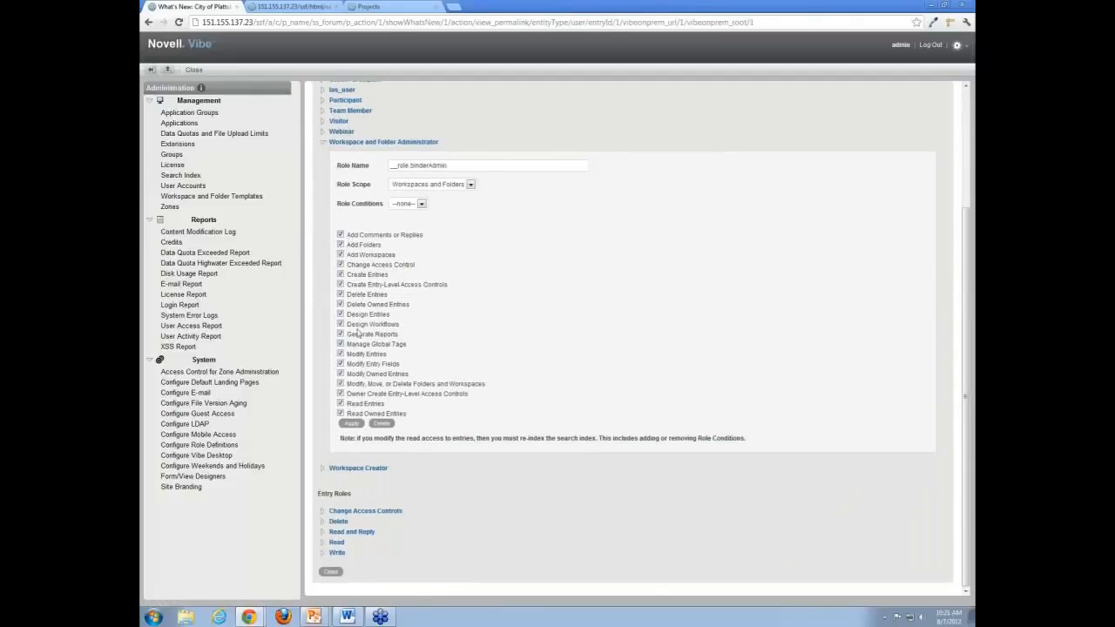
{"action": "scroll", "coordinate": [357, 251], "scroll_direction": "up", "scroll_amount": 2}
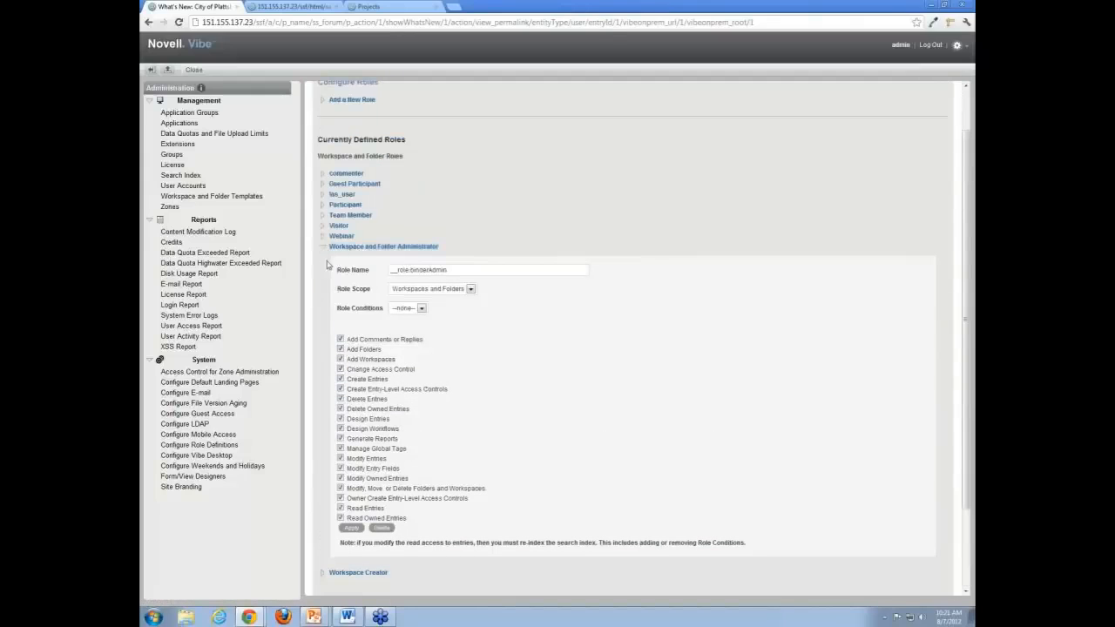
{"action": "left_click", "coordinate": [324, 249]}
- Expand the Team Member role to view its rights, such as Create Entries and Read Entries
{"action": "left_click", "coordinate": [324, 270]}
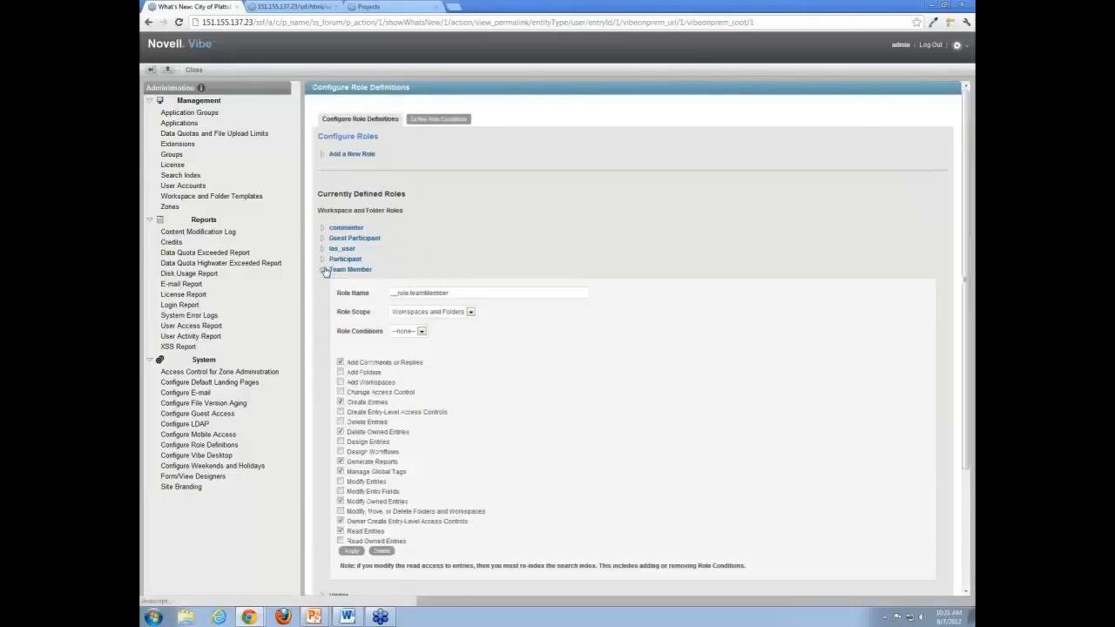
{"action": "scroll", "coordinate": [372, 314], "scroll_direction": "down", "scroll_amount": 1}
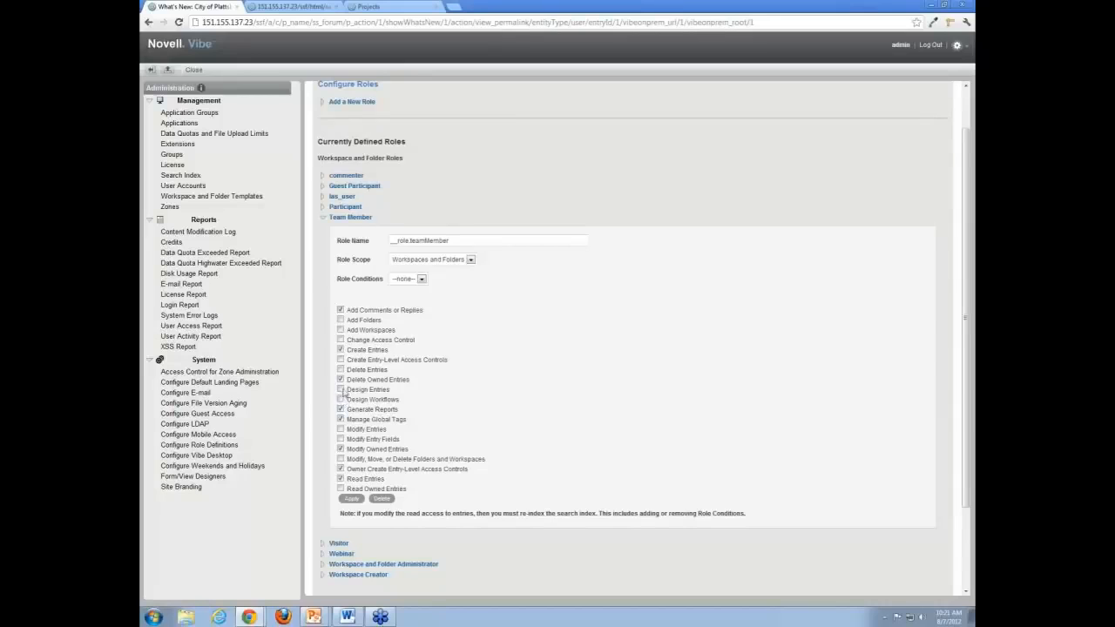
{"action": "scroll", "coordinate": [438, 345], "scroll_direction": "up", "scroll_amount": 1}
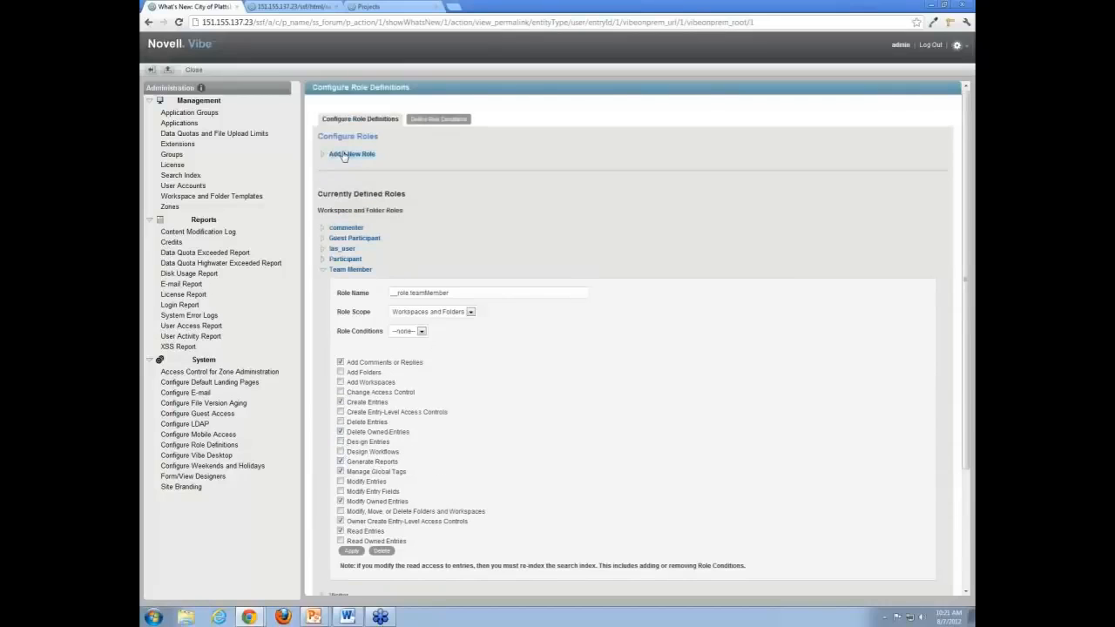
- Add a Workspaces and Folders role named Test granting Add Comments or Replies, Create Entries and Modify Entries
{"action": "left_click", "coordinate": [324, 155]}
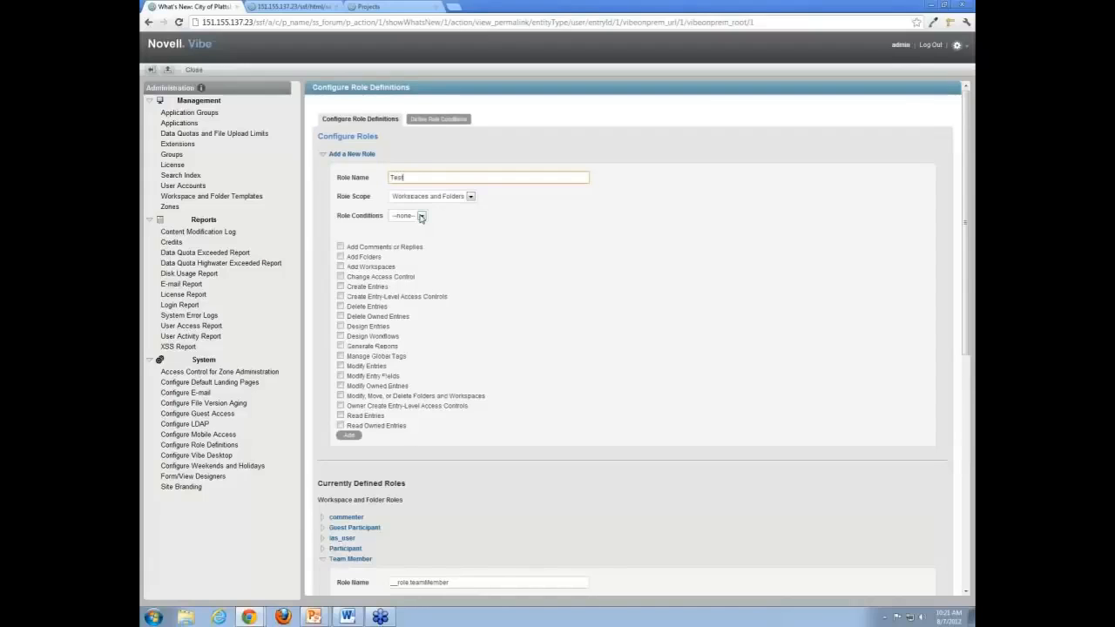
{"action": "left_click", "coordinate": [442, 199]}
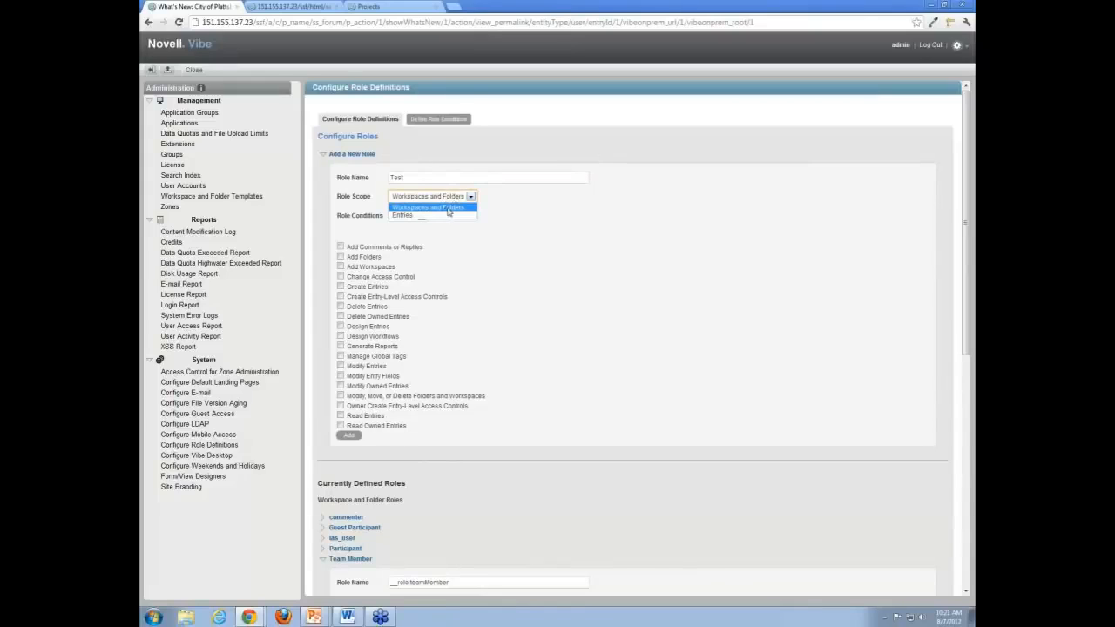
{"action": "left_click", "coordinate": [448, 208]}
{"action": "left_click", "coordinate": [421, 216]}
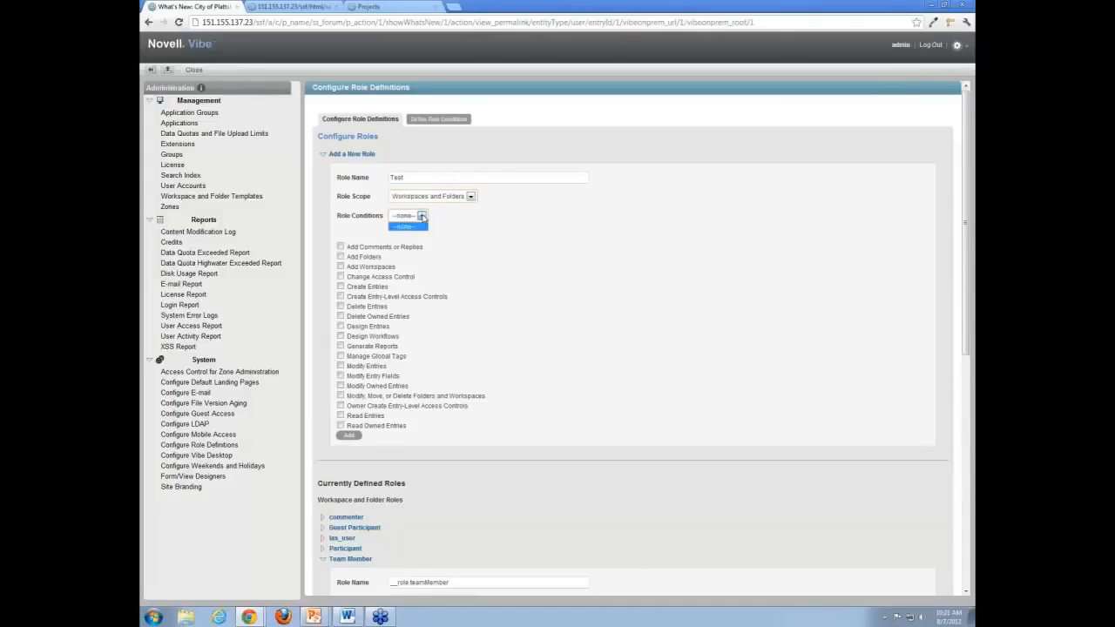
{"action": "left_click", "coordinate": [409, 225]}
{"action": "left_click", "coordinate": [341, 248]}
{"action": "left_click", "coordinate": [341, 286]}
{"action": "left_click", "coordinate": [348, 436]}
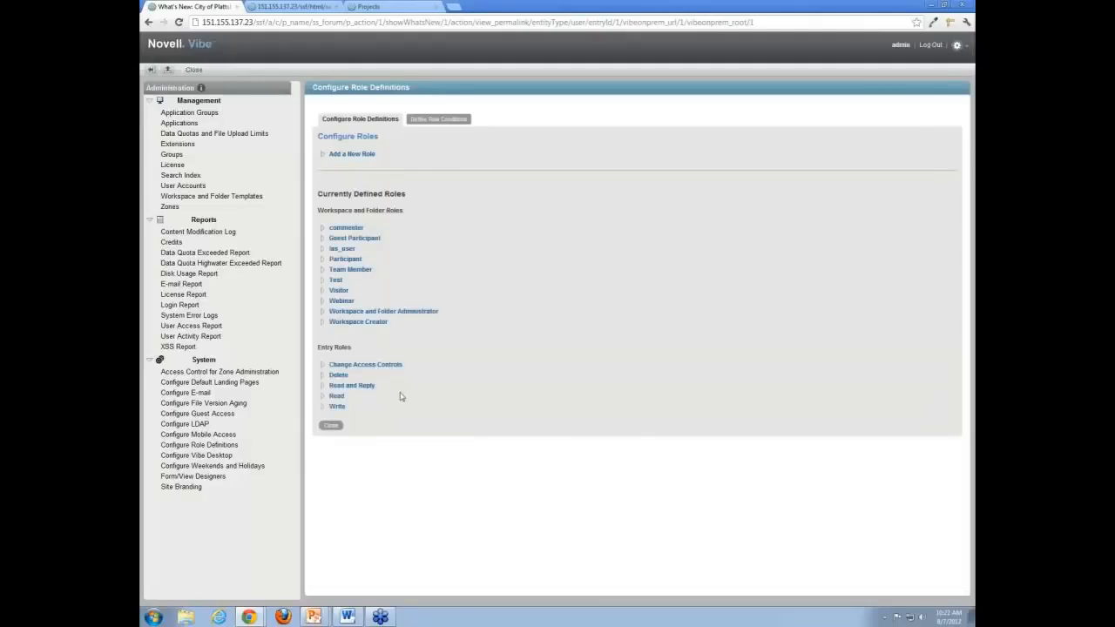
- Go to the admin's own workspace and open its access control settings
{"action": "left_click", "coordinate": [193, 71]}
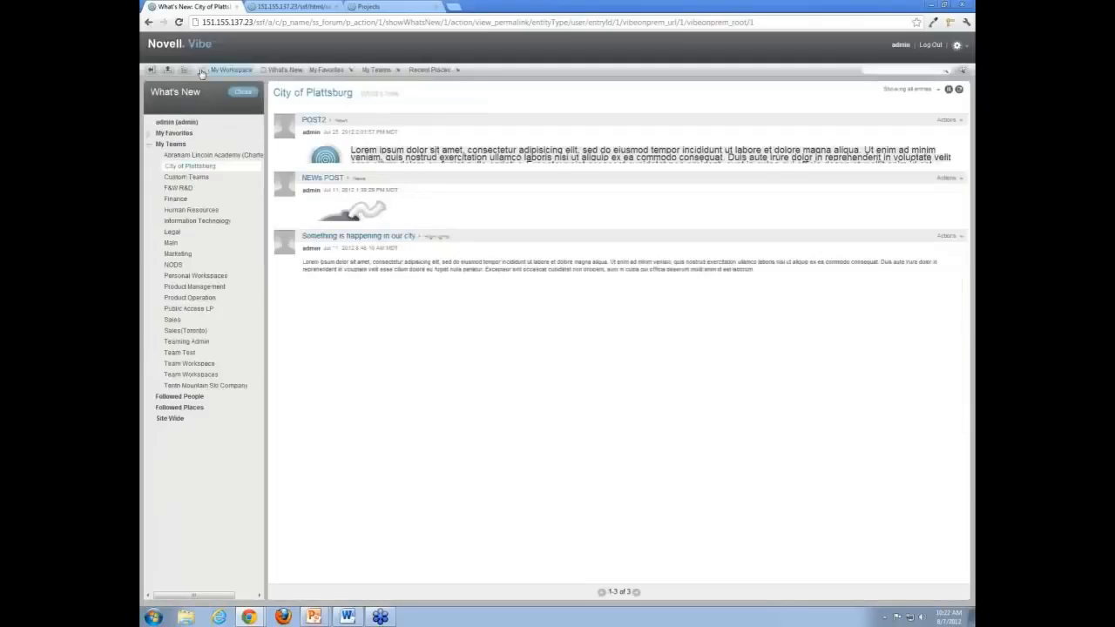
{"action": "left_click", "coordinate": [209, 70]}
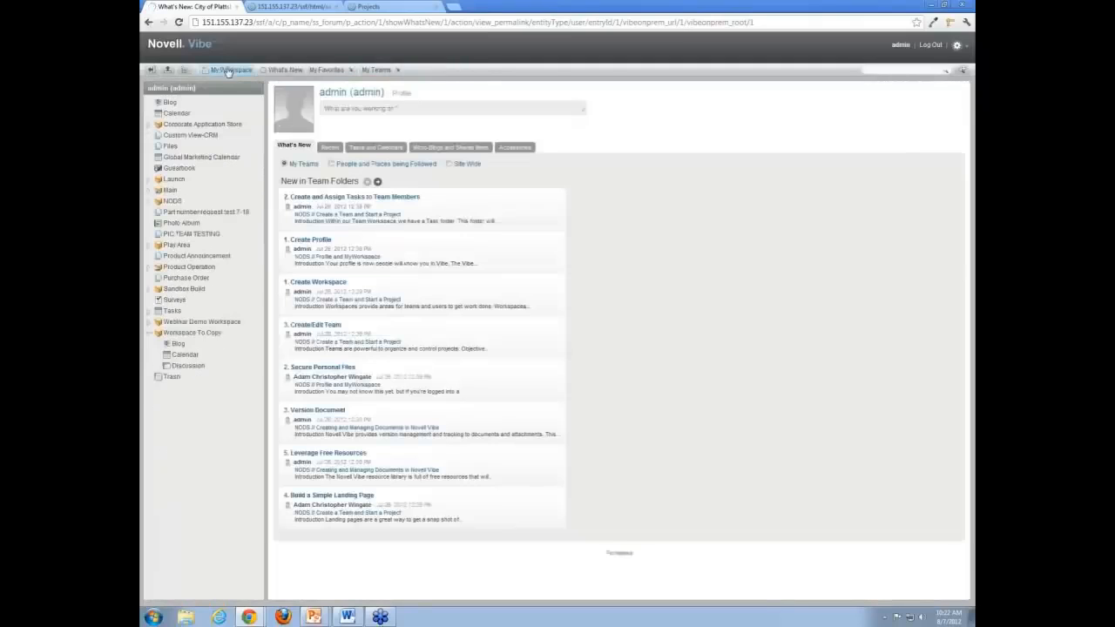
{"action": "left_click", "coordinate": [510, 70]}
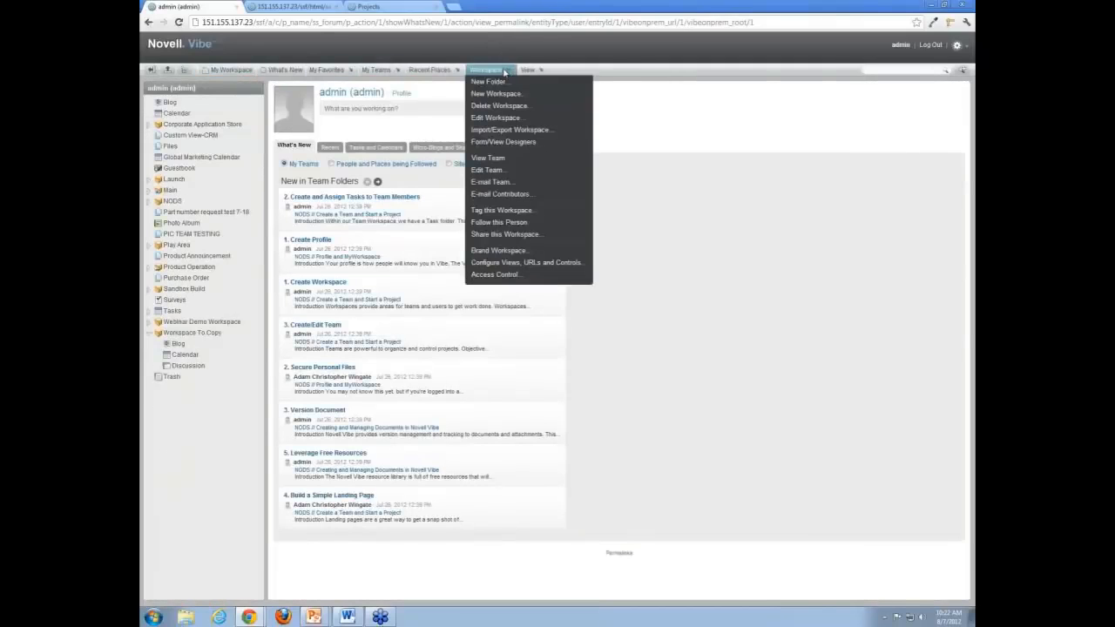
{"action": "left_click", "coordinate": [498, 275]}
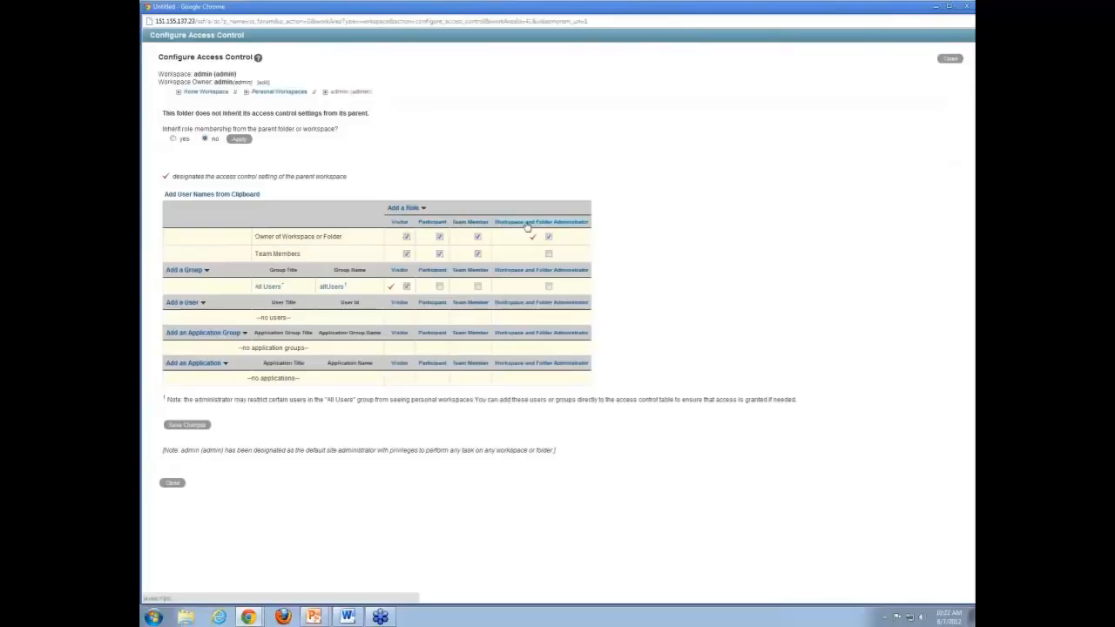
- Add the Test role to the access table, give it to All Users, and close
{"action": "left_click", "coordinate": [421, 211]}
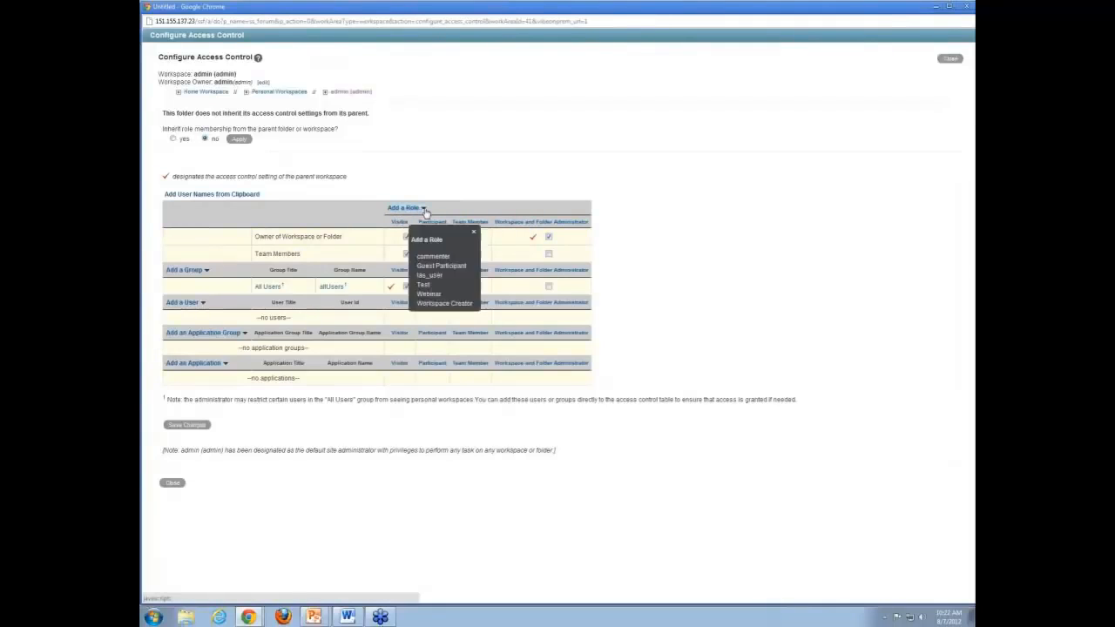
{"action": "left_click", "coordinate": [428, 286]}
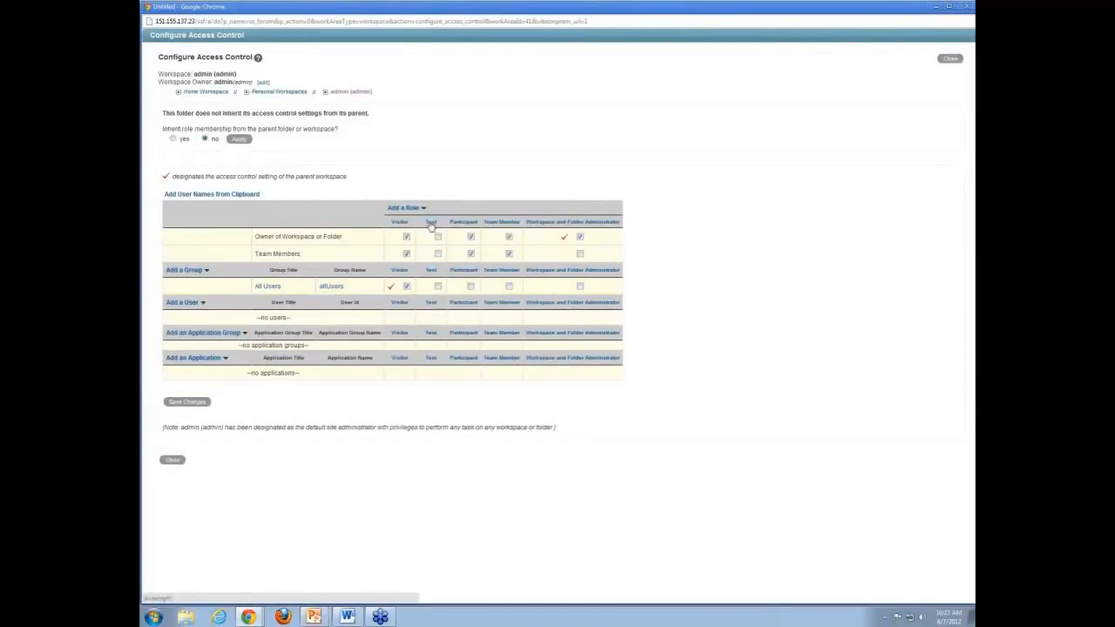
{"action": "left_click", "coordinate": [438, 287]}
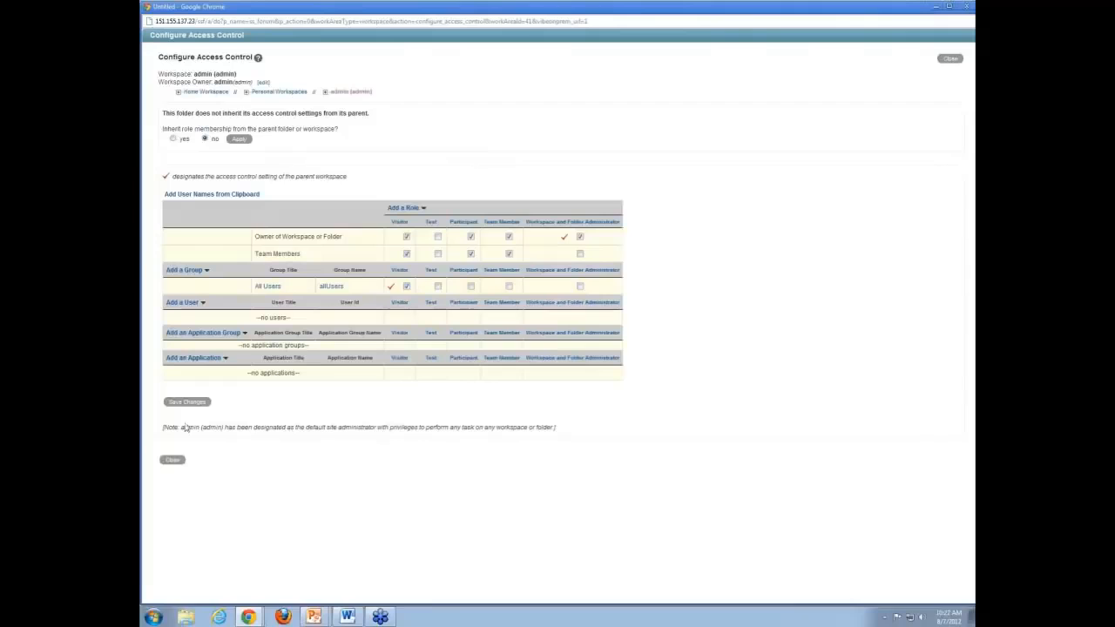
{"action": "left_click", "coordinate": [183, 467]}
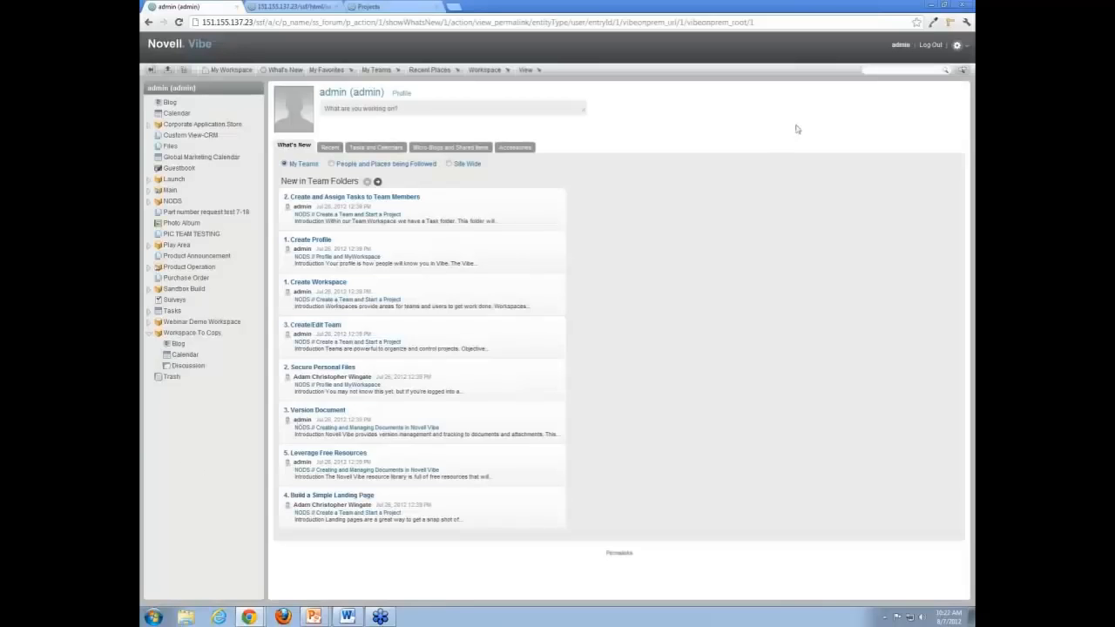
- Open the Administration Console from the gear menu
{"action": "left_click", "coordinate": [962, 53]}
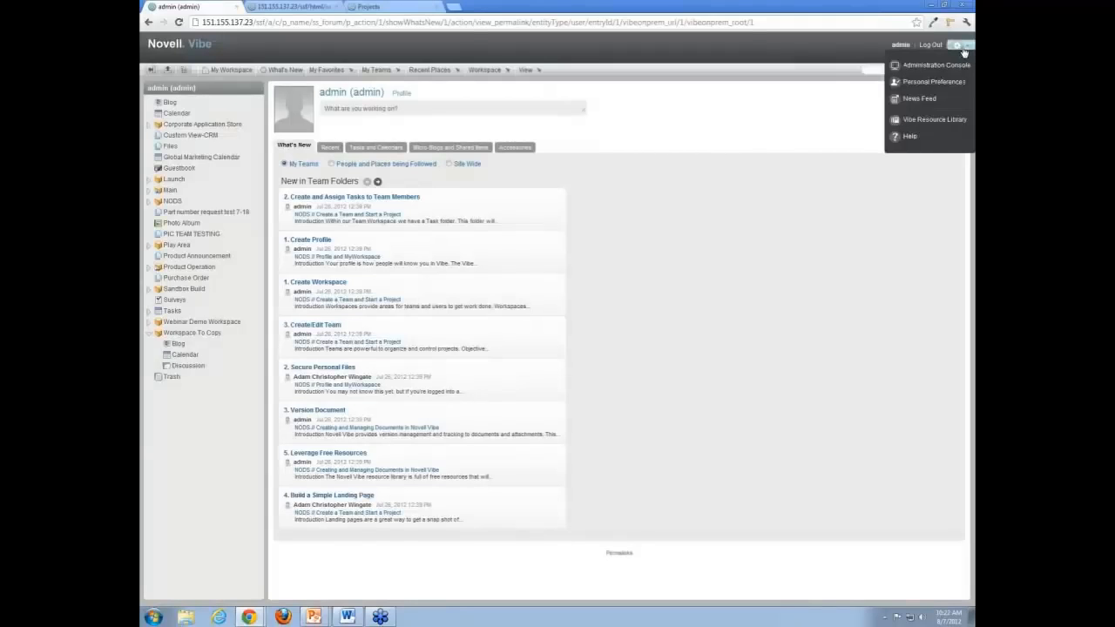
{"action": "left_click", "coordinate": [936, 64]}
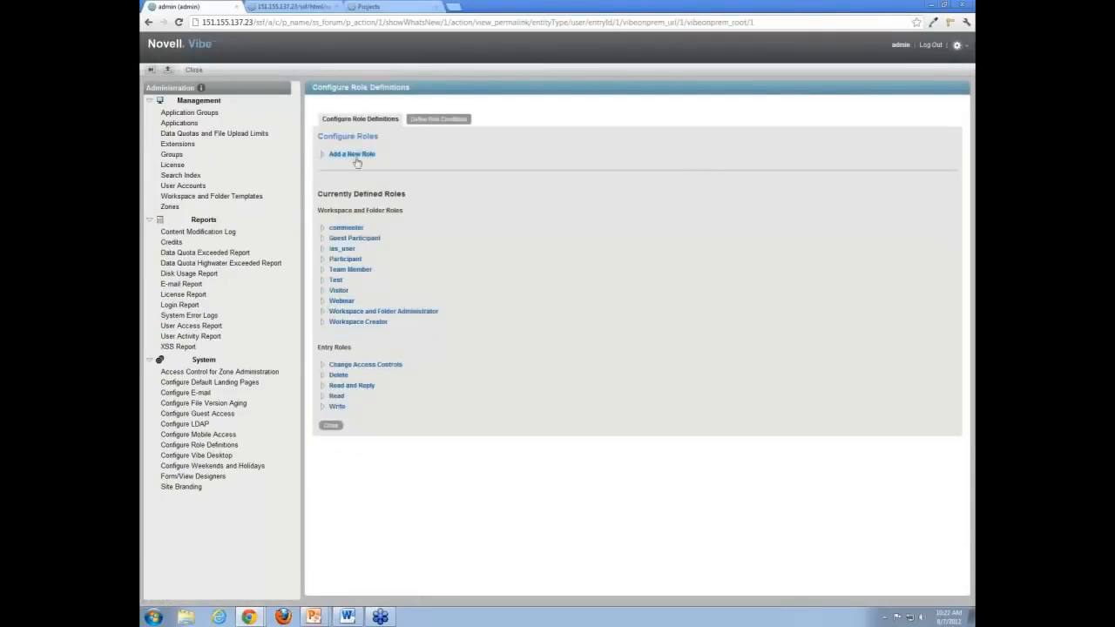
{"action": "left_click", "coordinate": [324, 157]}
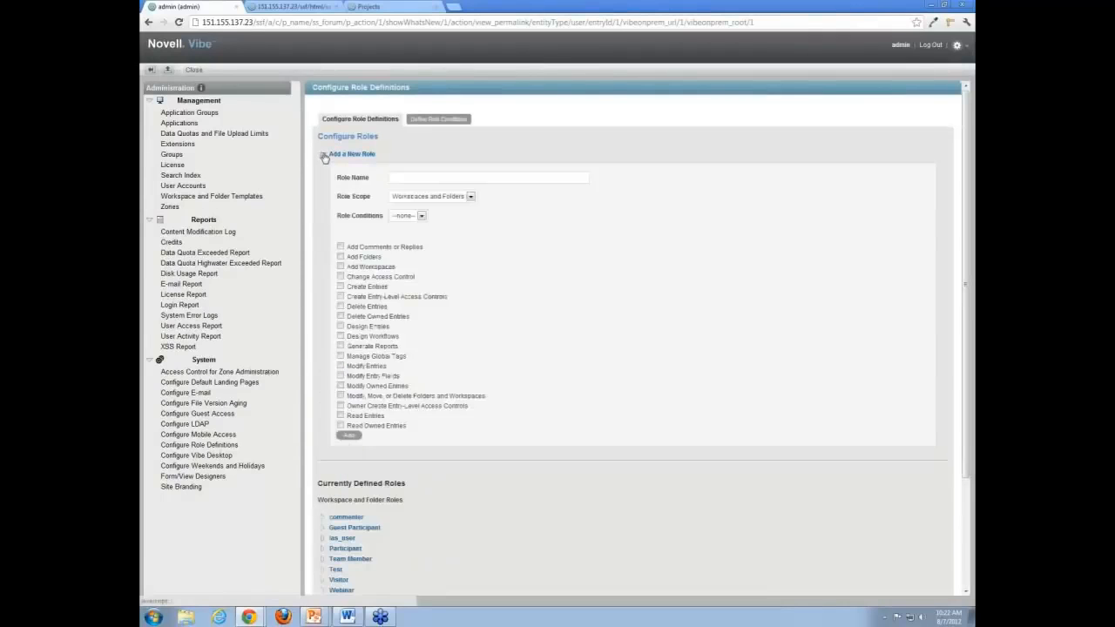
{"action": "left_click", "coordinate": [324, 156]}
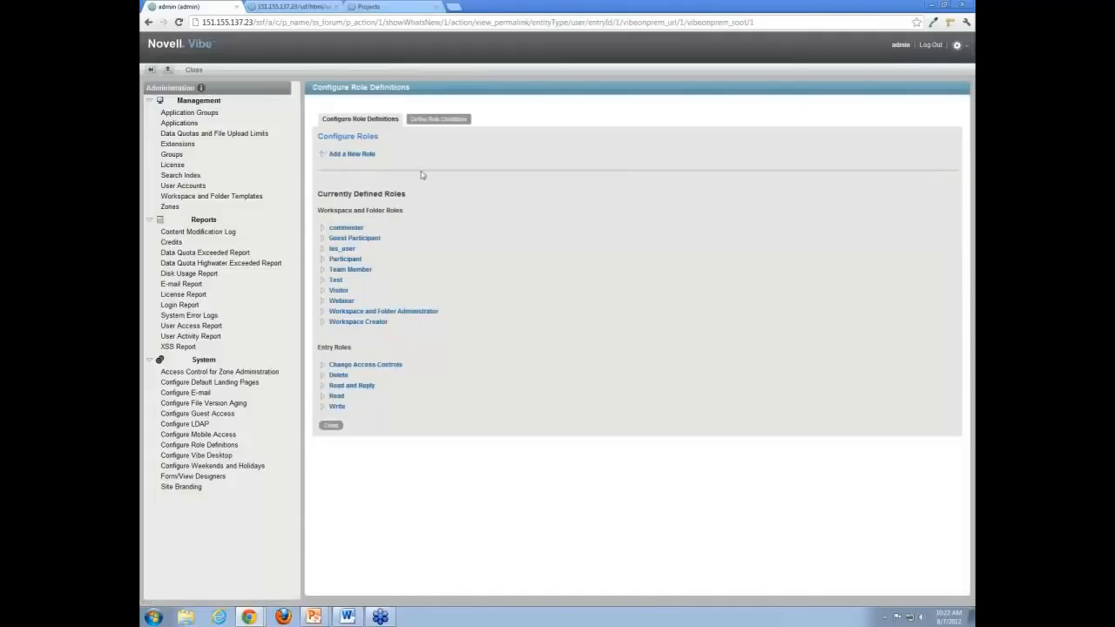
- Open the Site Branding settings for workspaces and folders
{"action": "left_click", "coordinate": [192, 487]}
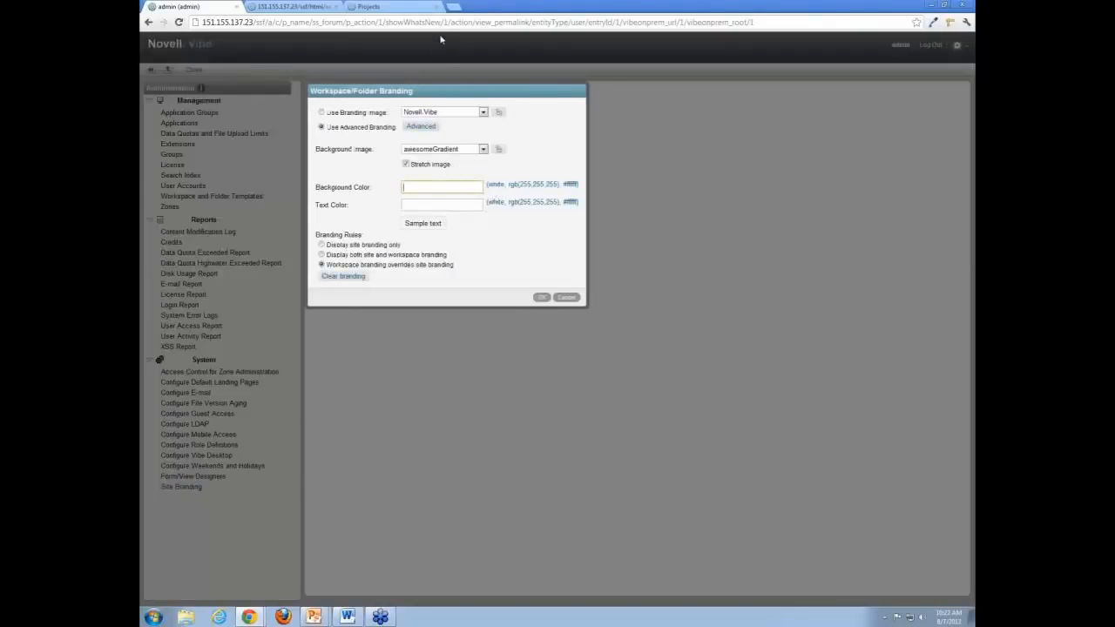
{"action": "left_click", "coordinate": [566, 297]}
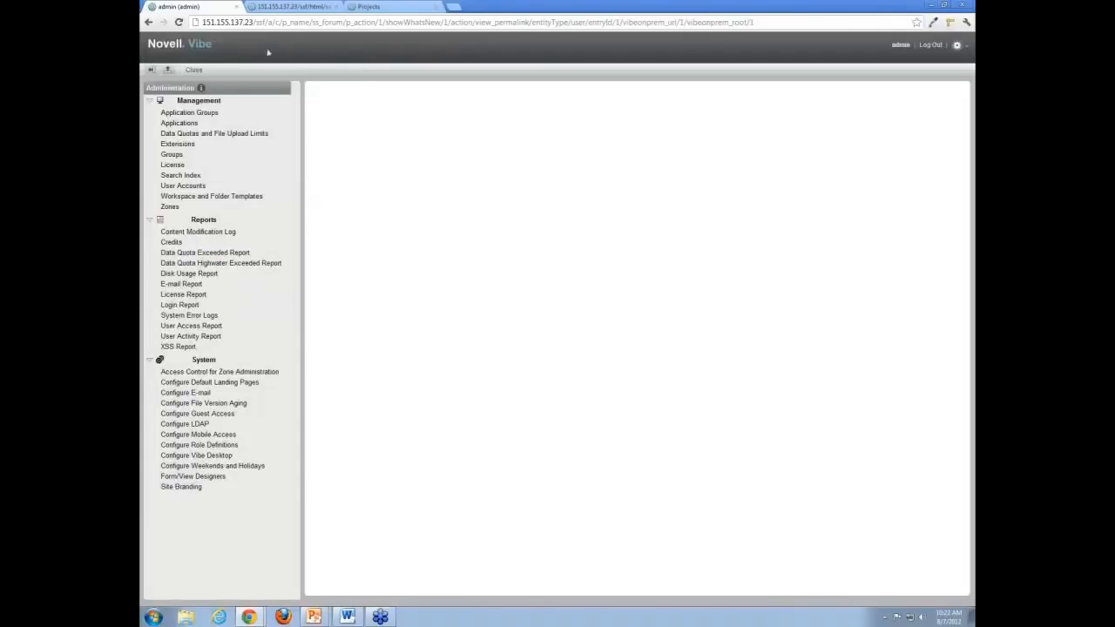
{"action": "left_click", "coordinate": [181, 487]}
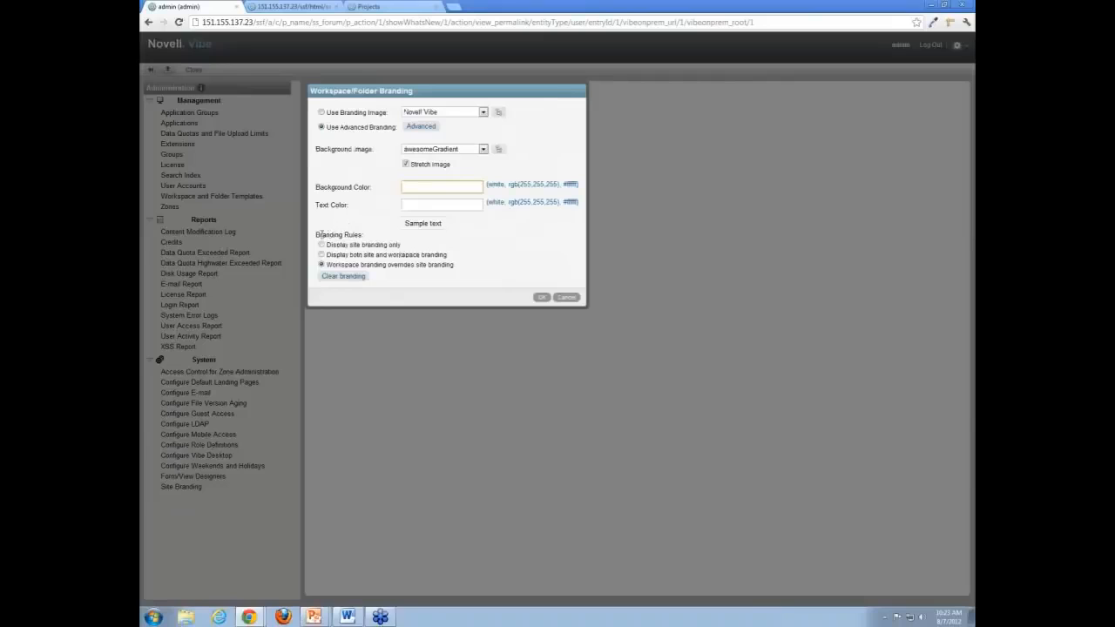
{"action": "left_click_drag", "start_coordinate": [320, 234], "coordinate": [363, 233]}
{"action": "left_click", "coordinate": [362, 233]}
- Inspect the advanced branding editor and the Background Color and Text Color fields without changes
{"action": "left_click", "coordinate": [420, 127]}
{"action": "left_click", "coordinate": [418, 195]}
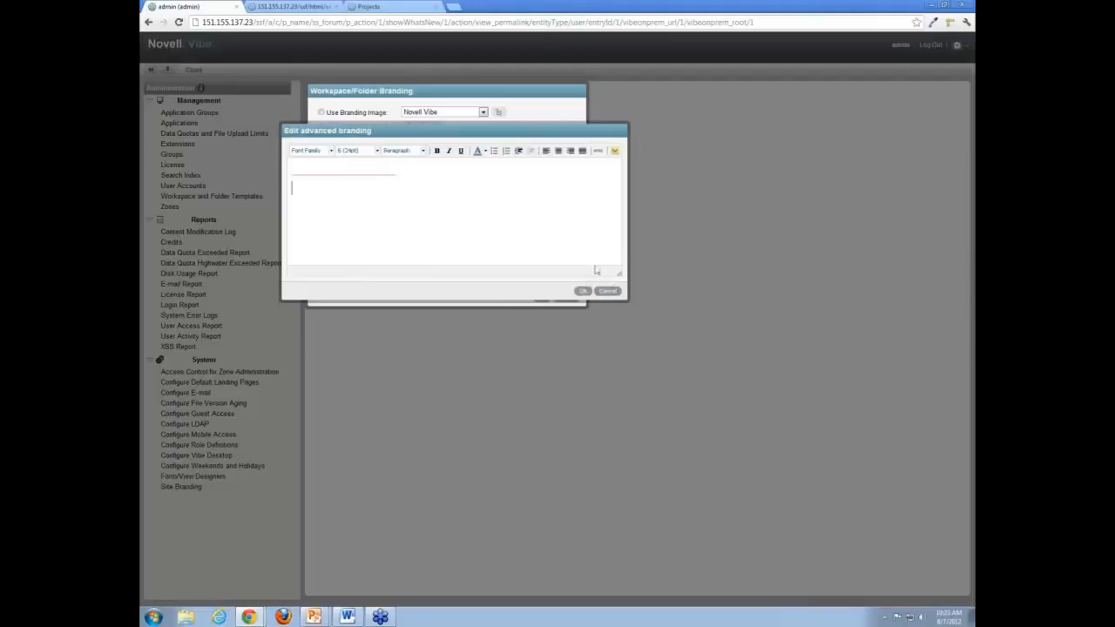
{"action": "left_click", "coordinate": [609, 291]}
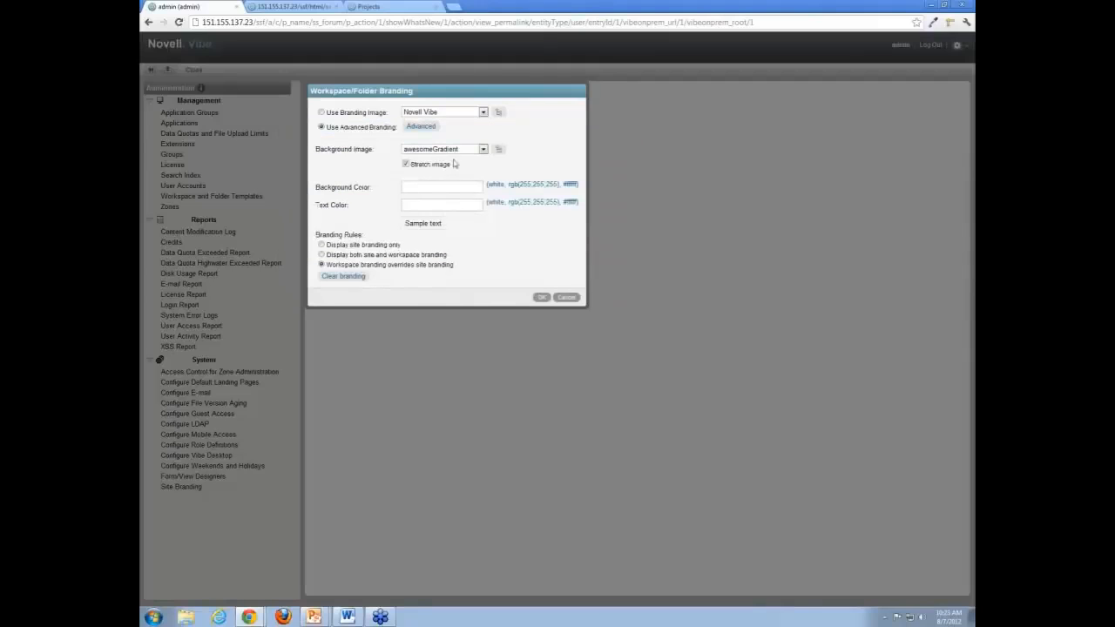
{"action": "left_click", "coordinate": [429, 187]}
{"action": "left_click", "coordinate": [429, 204]}
{"action": "left_click", "coordinate": [428, 187]}
- Cancel branding, open Form/View Designers, and open the Files (_libraryFolder) folder view definition
{"action": "left_click", "coordinate": [566, 297]}
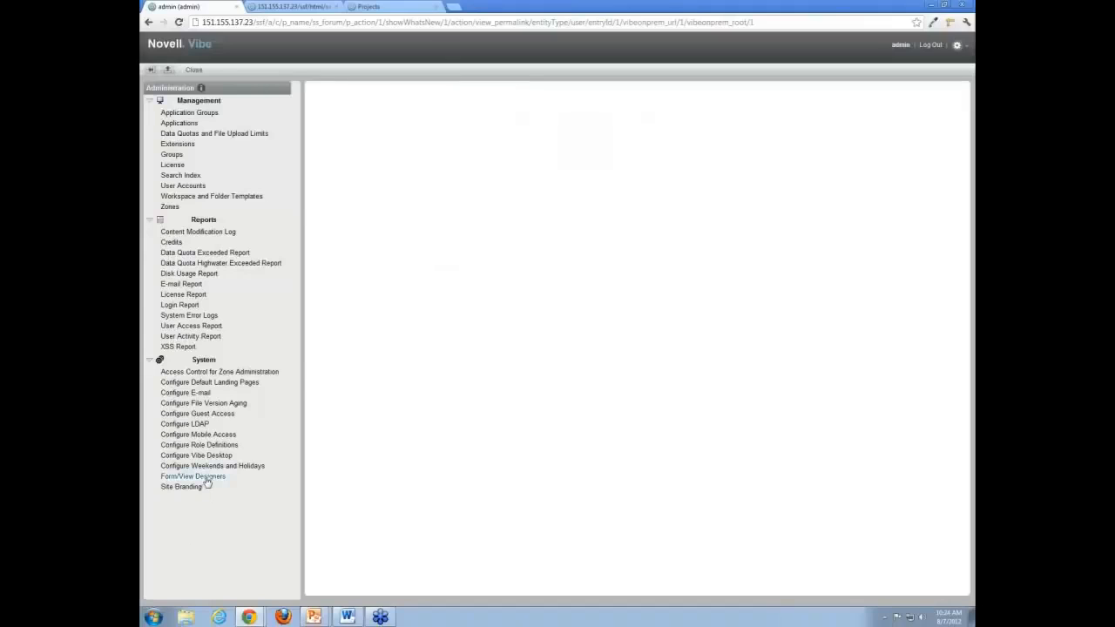
{"action": "left_click", "coordinate": [208, 478]}
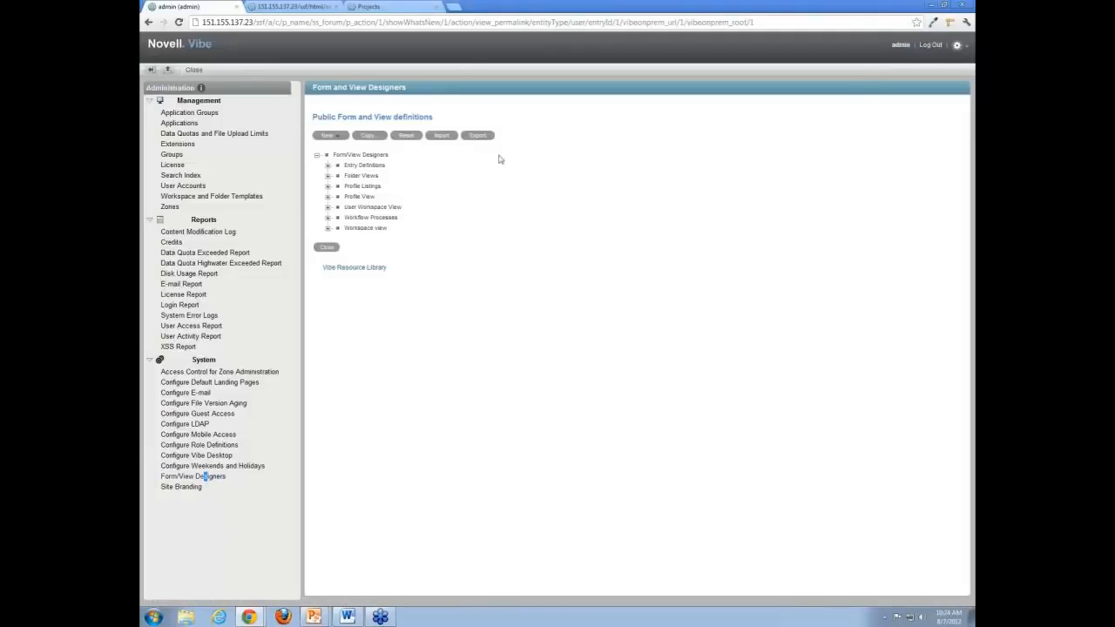
{"action": "left_click", "coordinate": [444, 140]}
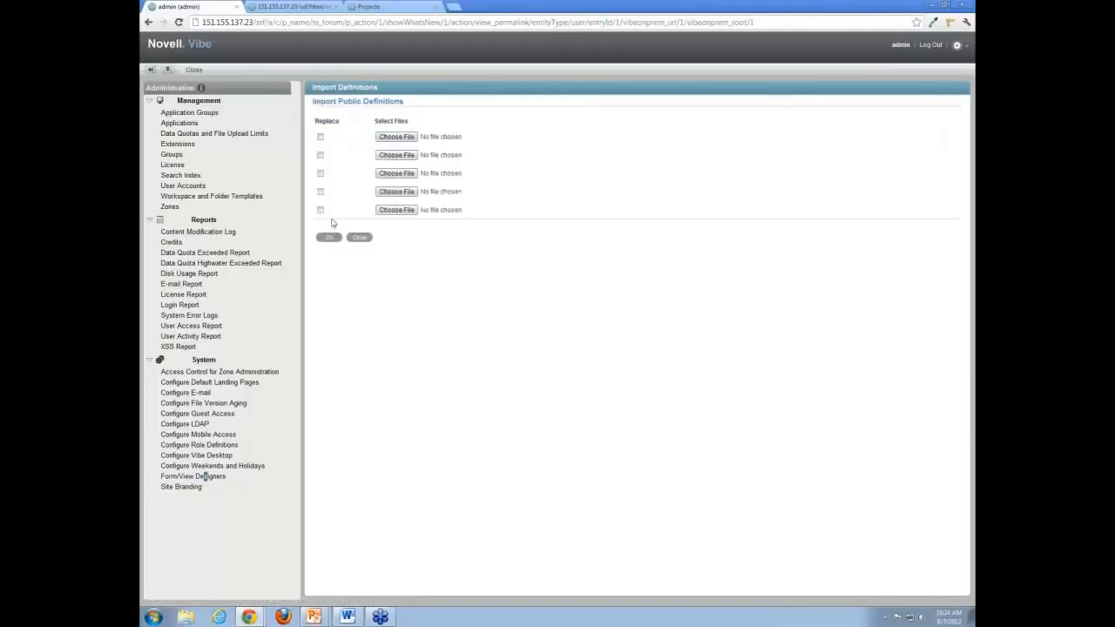
{"action": "left_click", "coordinate": [366, 239]}
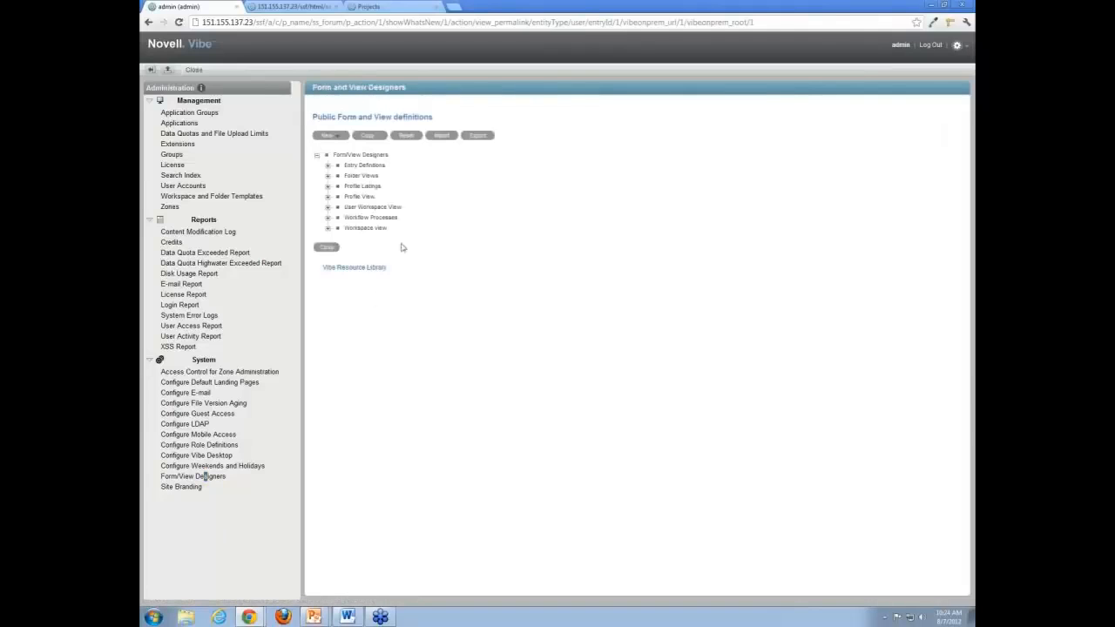
{"action": "left_click", "coordinate": [328, 176]}
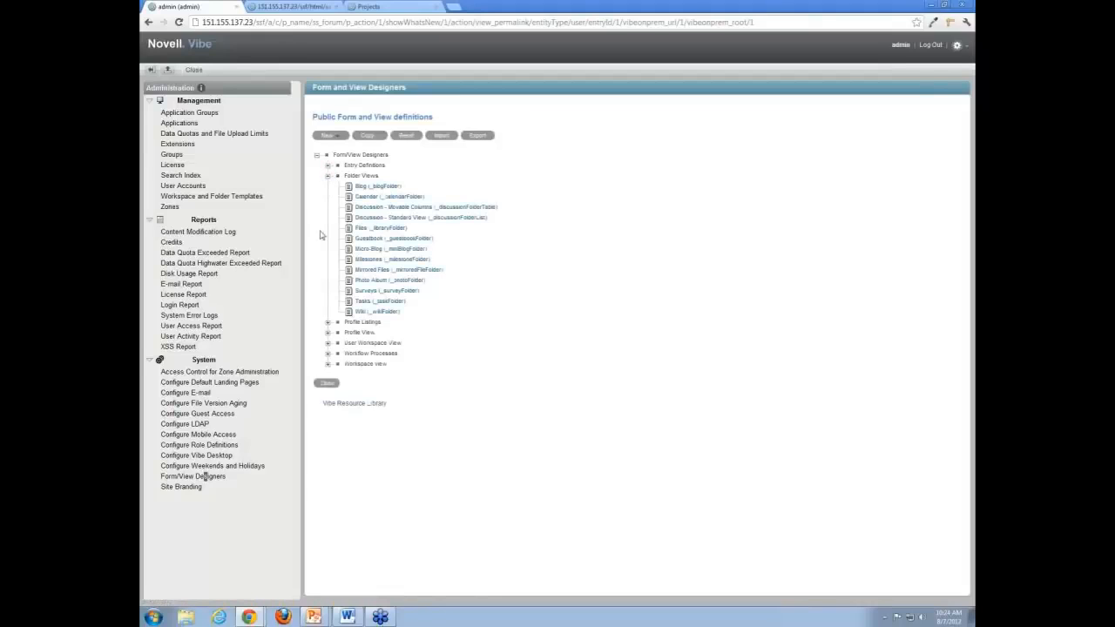
{"action": "left_click", "coordinate": [376, 229]}
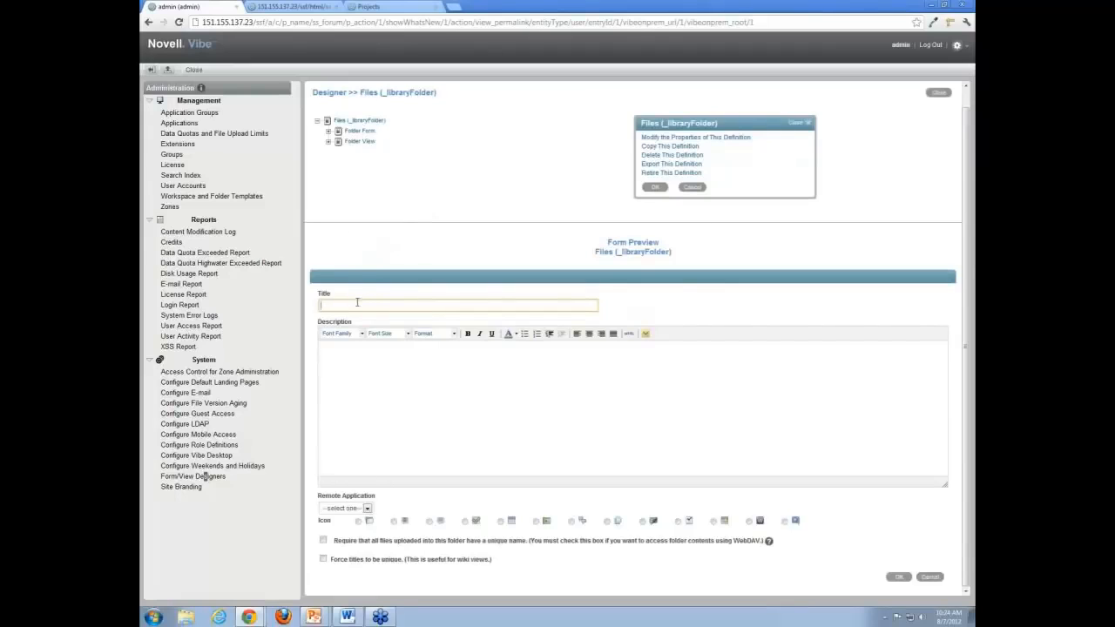
{"action": "left_click", "coordinate": [381, 386]}
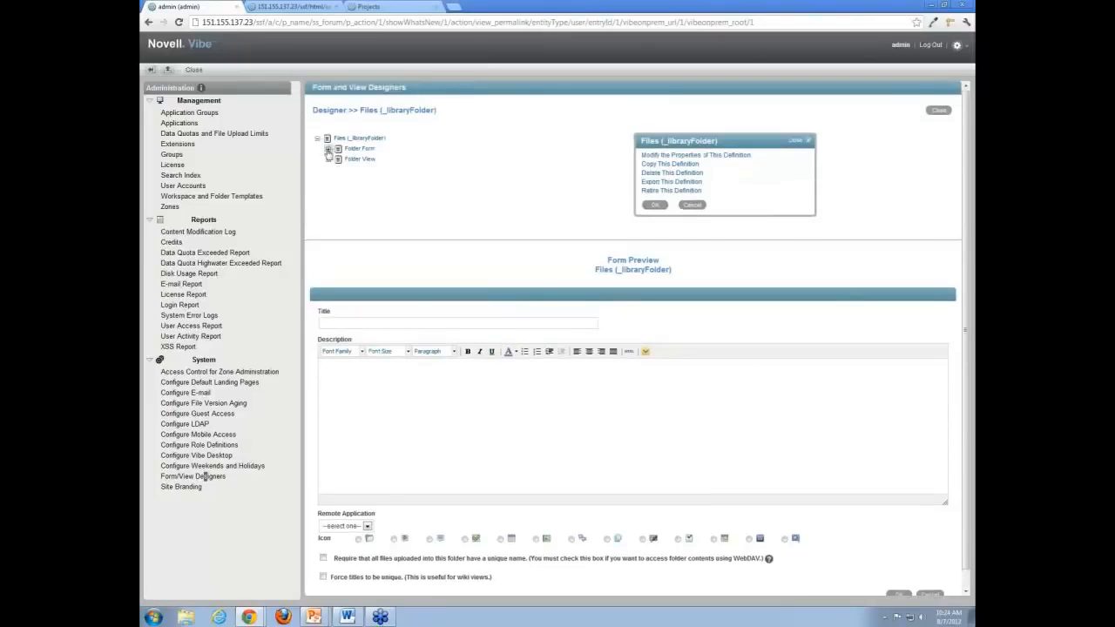
{"action": "left_click", "coordinate": [328, 150]}
{"action": "left_click", "coordinate": [359, 149]}
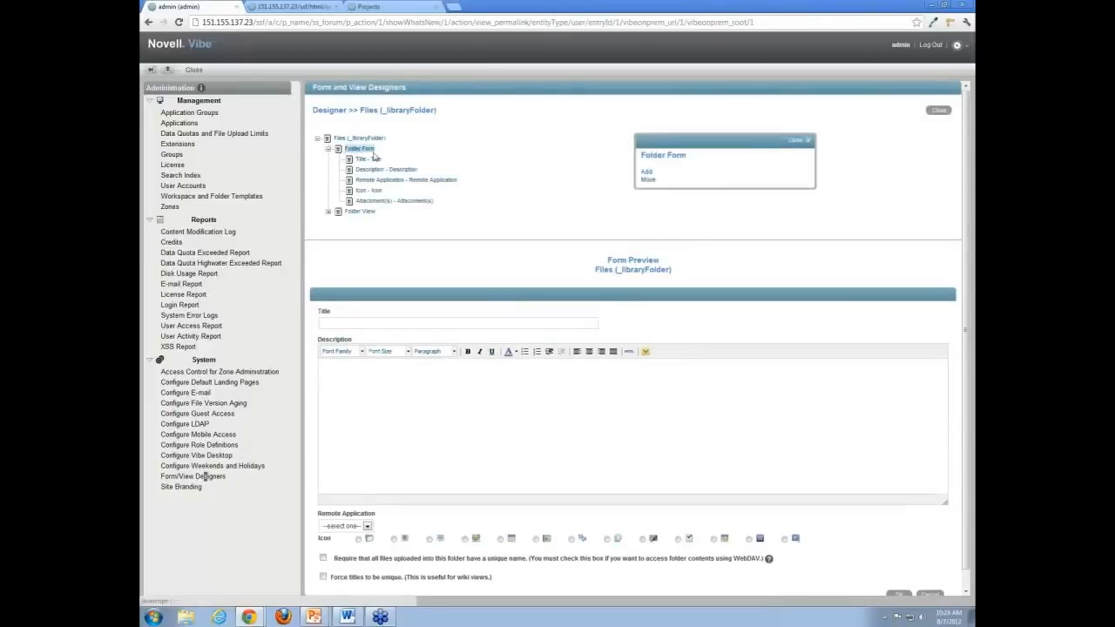
{"action": "left_click", "coordinate": [648, 173]}
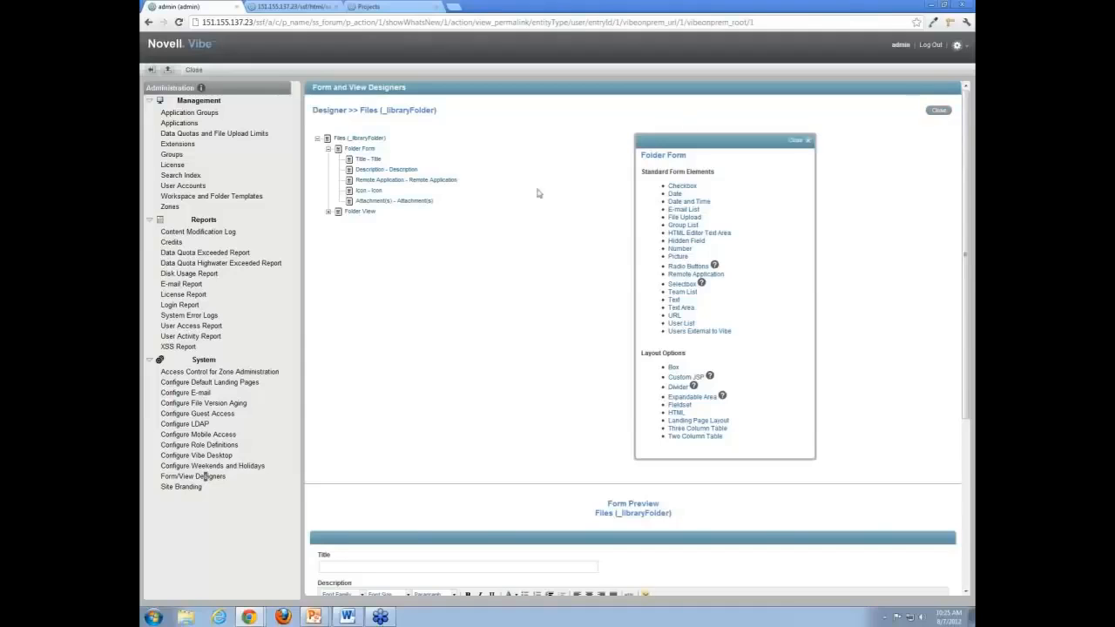
{"action": "left_click", "coordinate": [328, 150]}
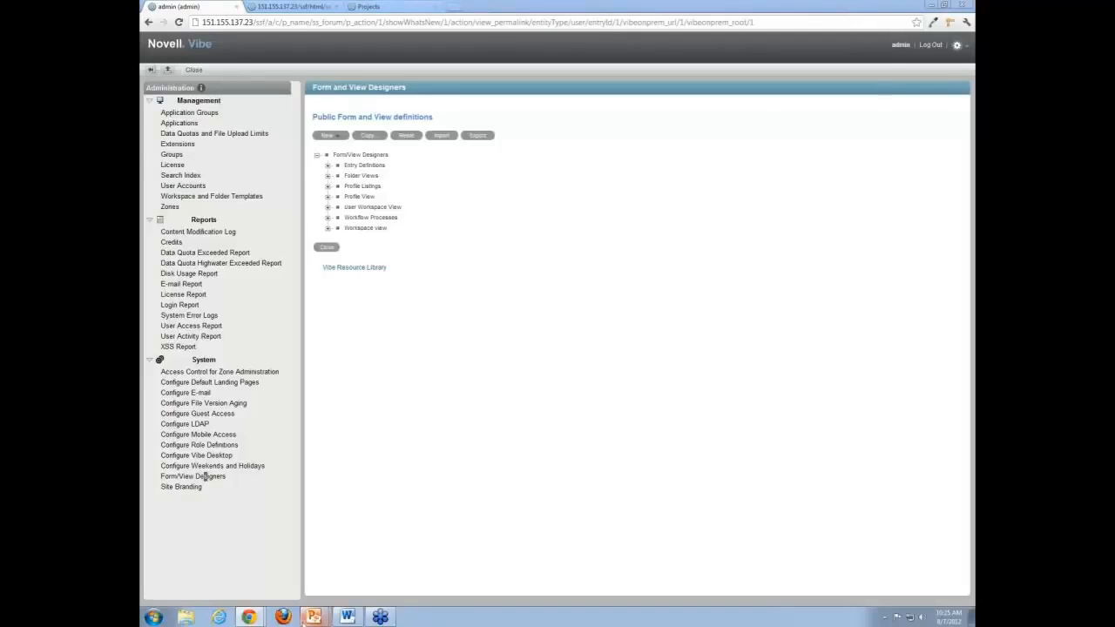
{"action": "mouse_move", "coordinate": [312, 616]}
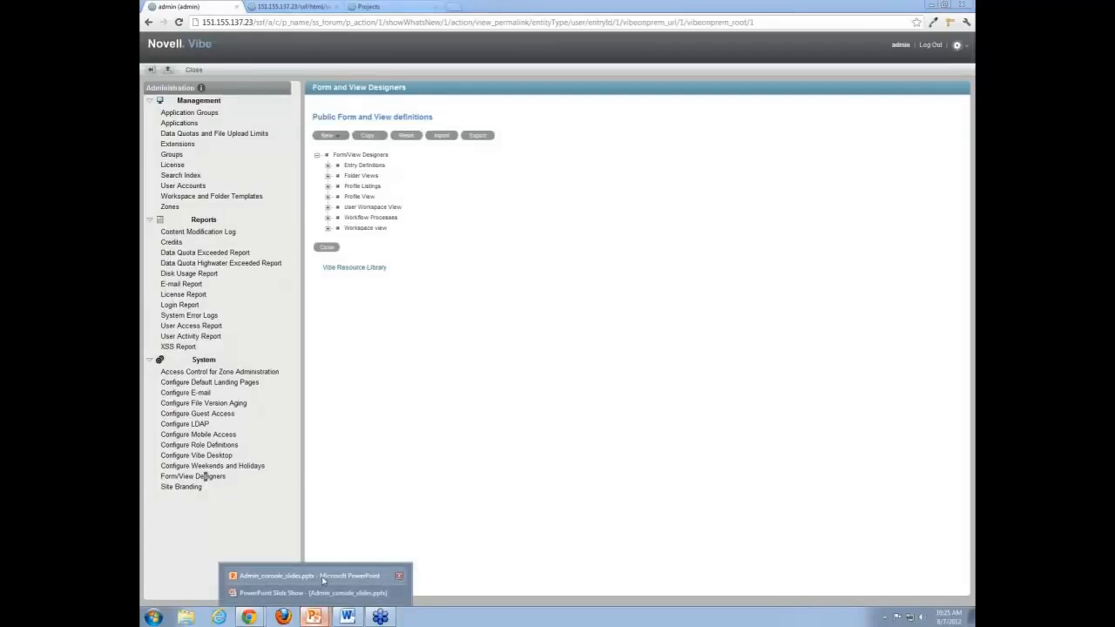
- Run the Admin_console_slides show from slide 4, advancing to the Novell contact slide
{"action": "left_click", "coordinate": [324, 577]}
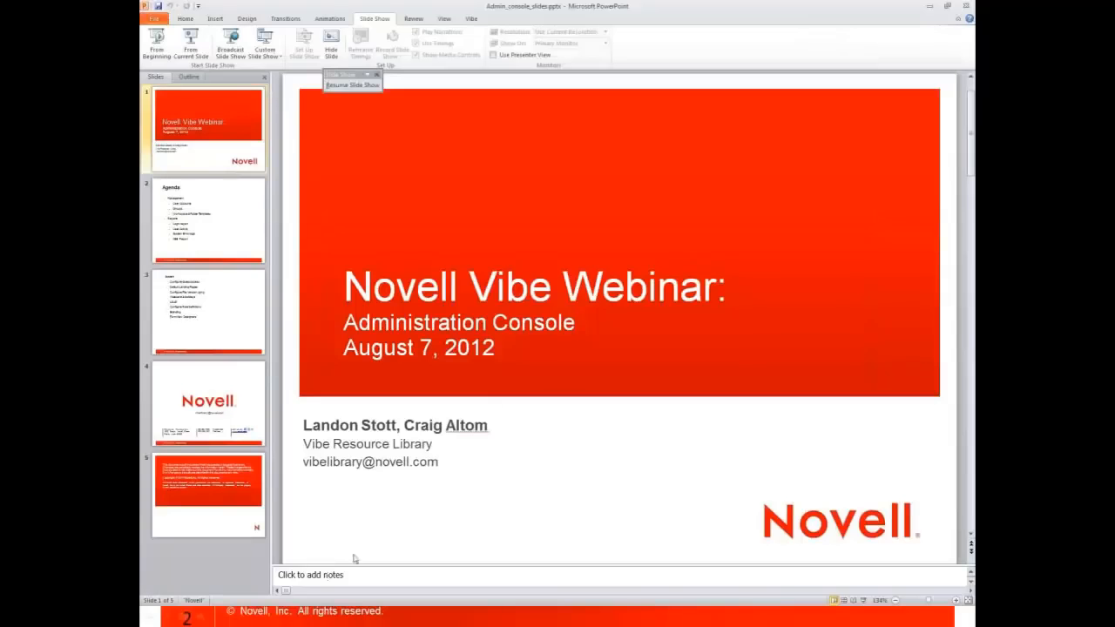
{"action": "left_click", "coordinate": [219, 440]}
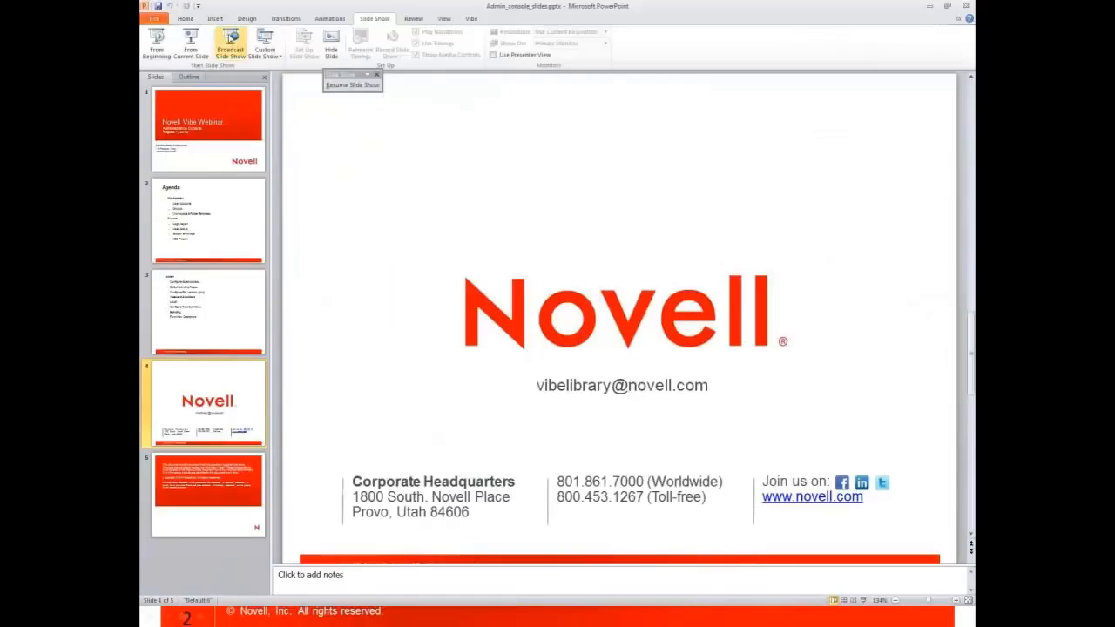
{"action": "left_click", "coordinate": [192, 44]}
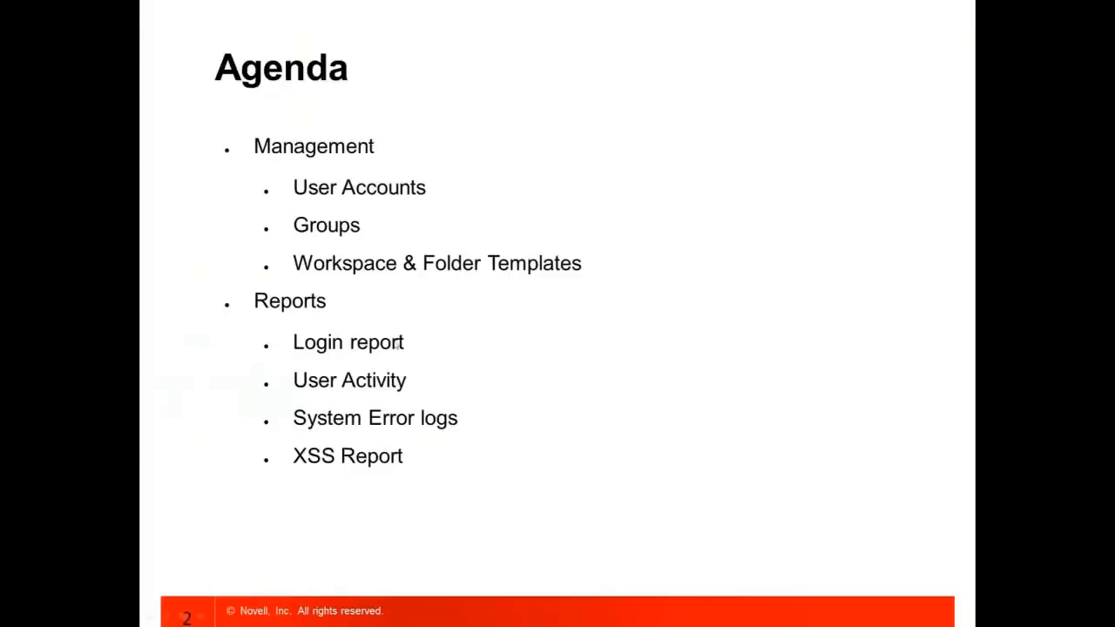
{"action": "left_click", "coordinate": [435, 422]}
{"action": "left_click", "coordinate": [435, 421]}
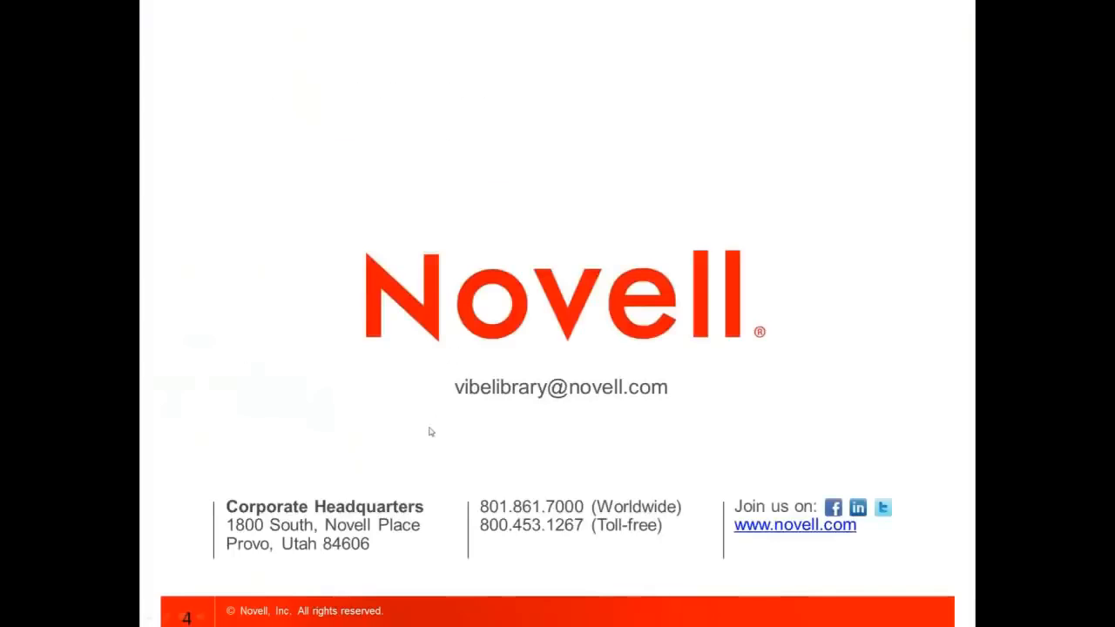